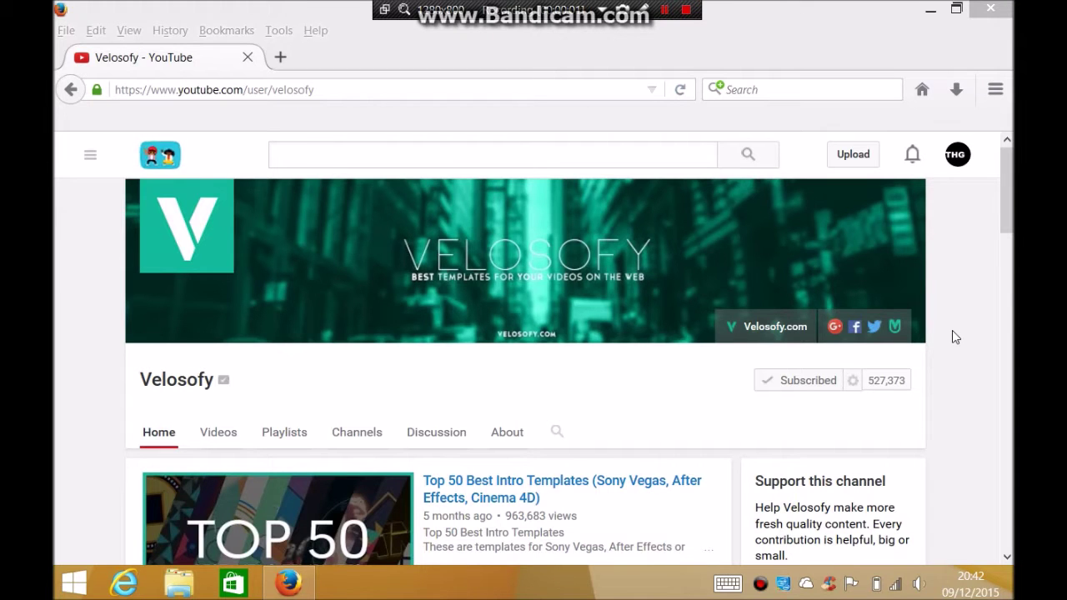
# Minimize the Firefox YouTube window to reveal the desktop with the 'My youtube intro' video.
pyautogui.click(218, 13)
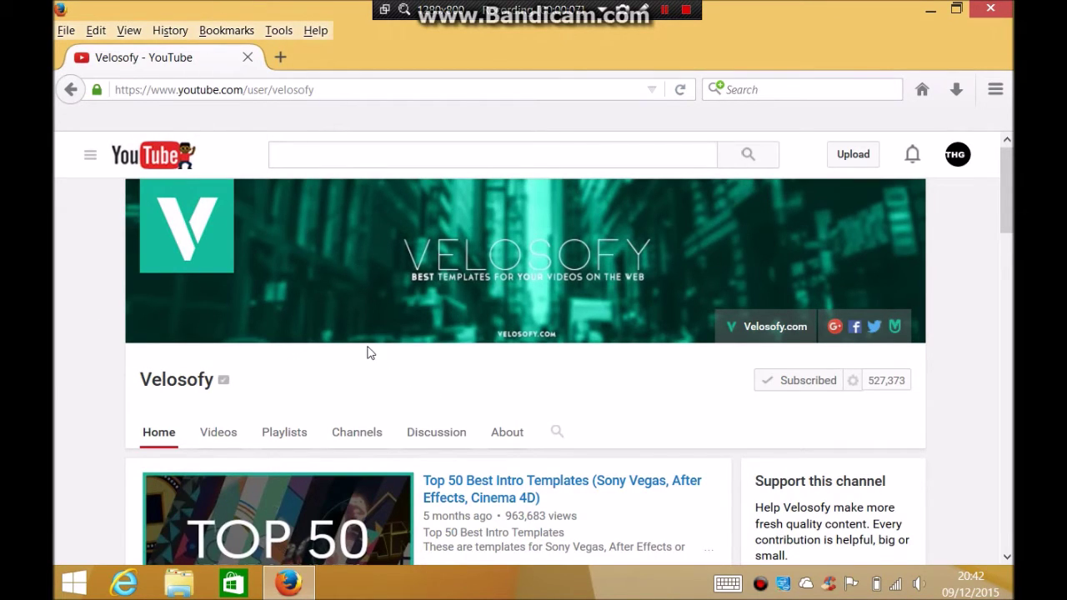
pyautogui.scroll(-2, 369, 353)
pyautogui.scroll(2, 362, 352)
pyautogui.press('super+d')
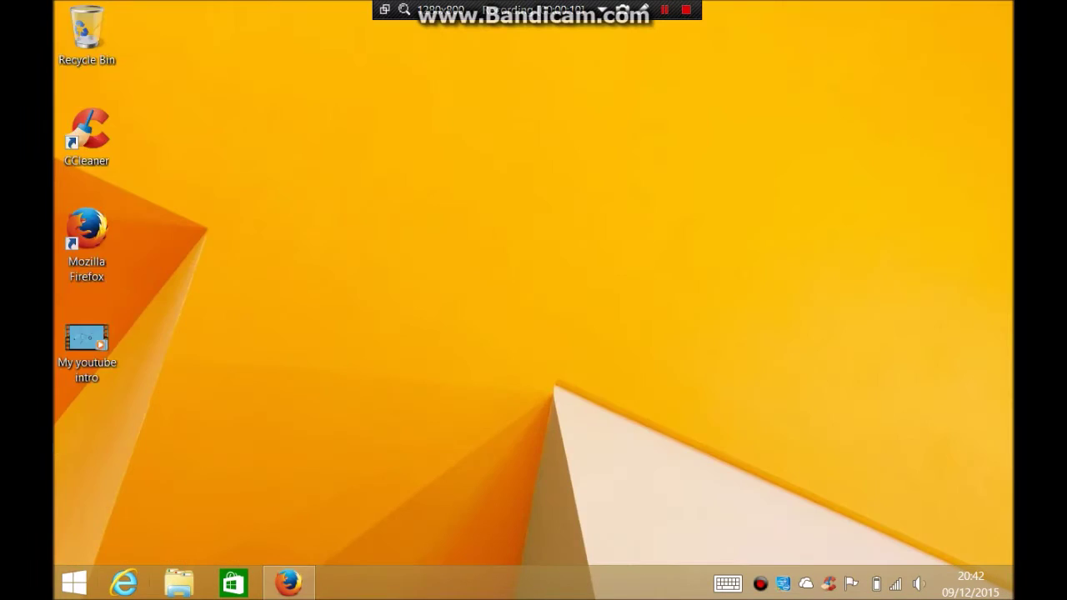
pyautogui.doubleClick(89, 342)
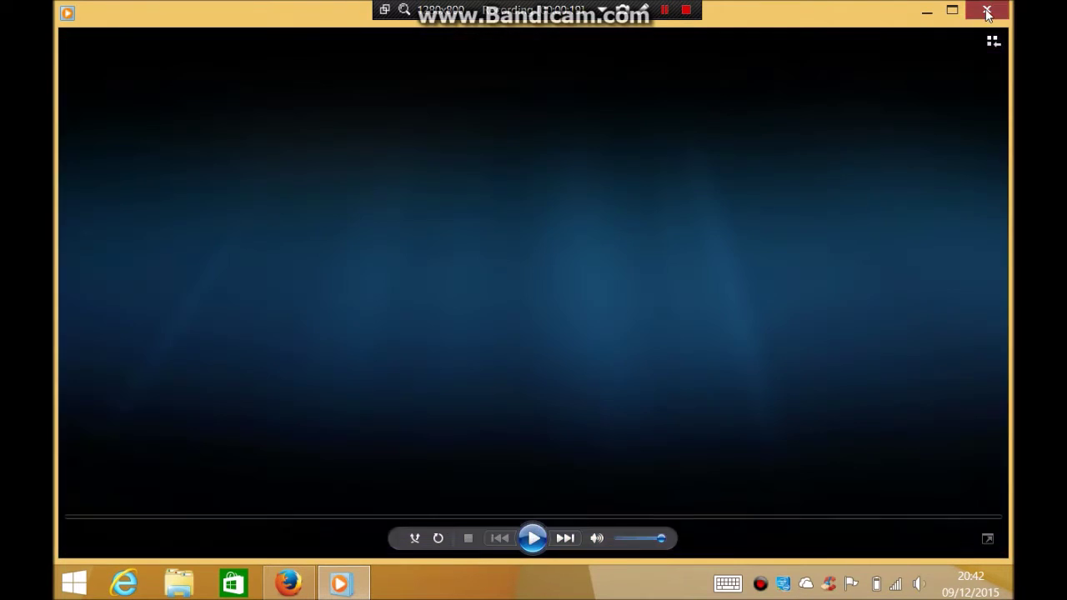
pyautogui.hotkey('alt', 'F4')
# Restore Firefox and open the Velosofy channel's Videos list.
pyautogui.click(288, 583)
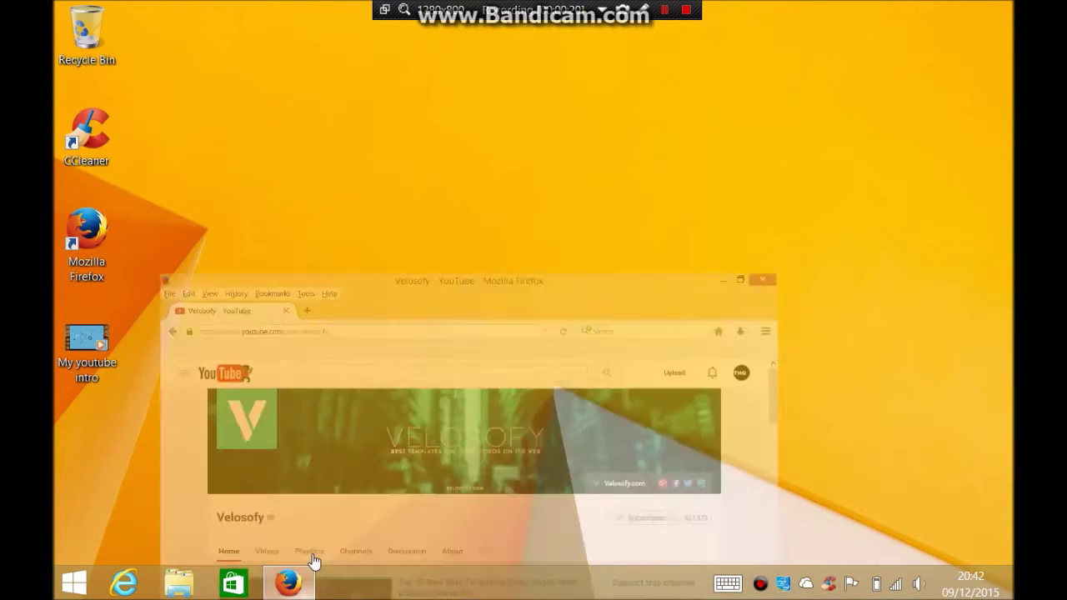
pyautogui.scroll(-5, 400, 409)
pyautogui.scroll(1, 400, 410)
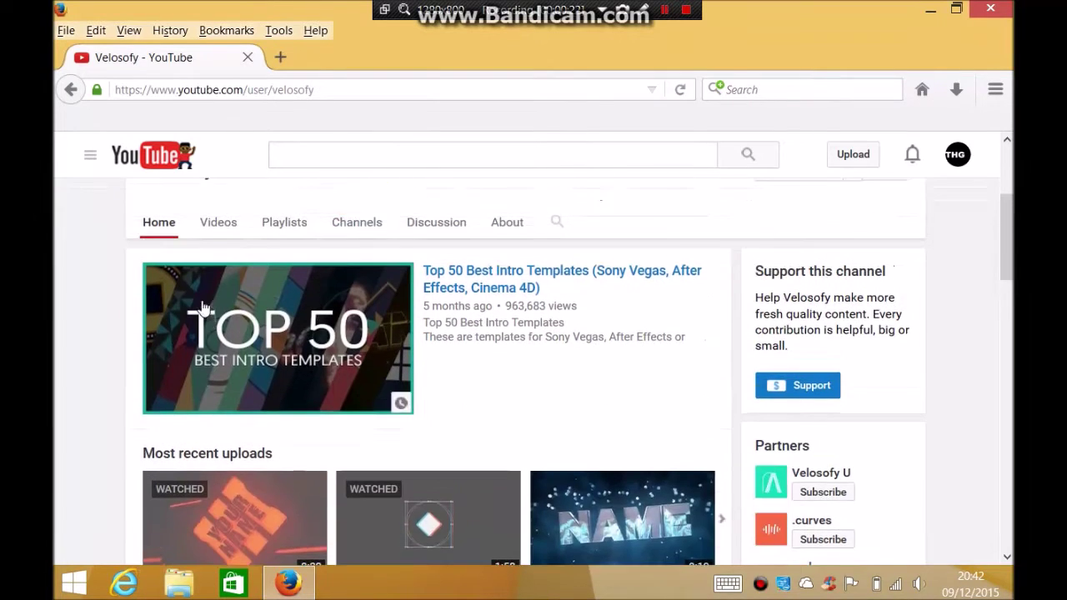
pyautogui.click(223, 239)
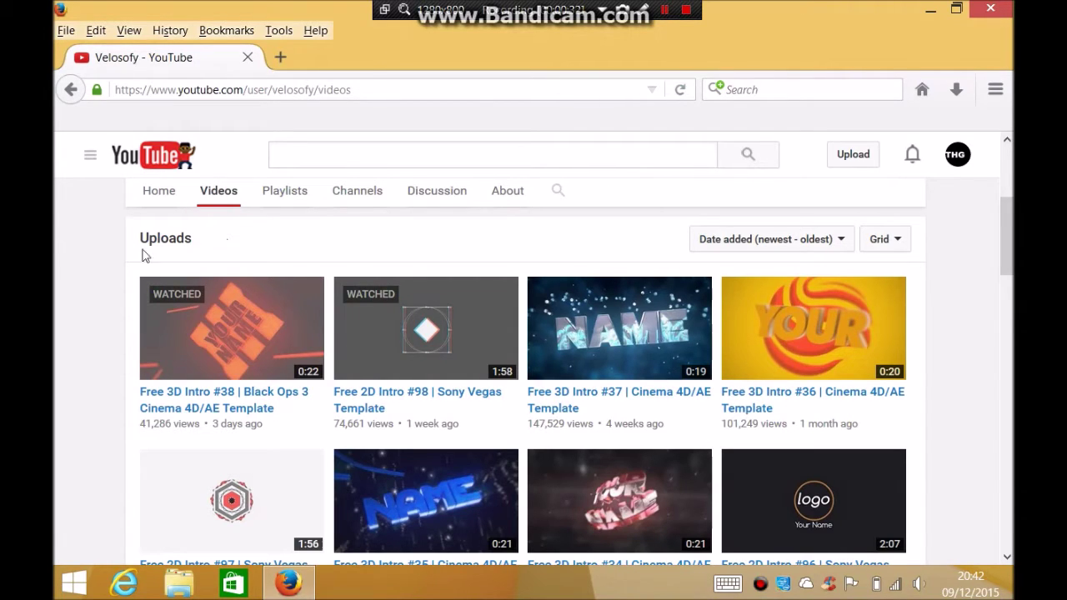
# Load three more batches of older uploads to reach the Free 2D Intro #44 template.
pyautogui.scroll(-10, 308, 239)
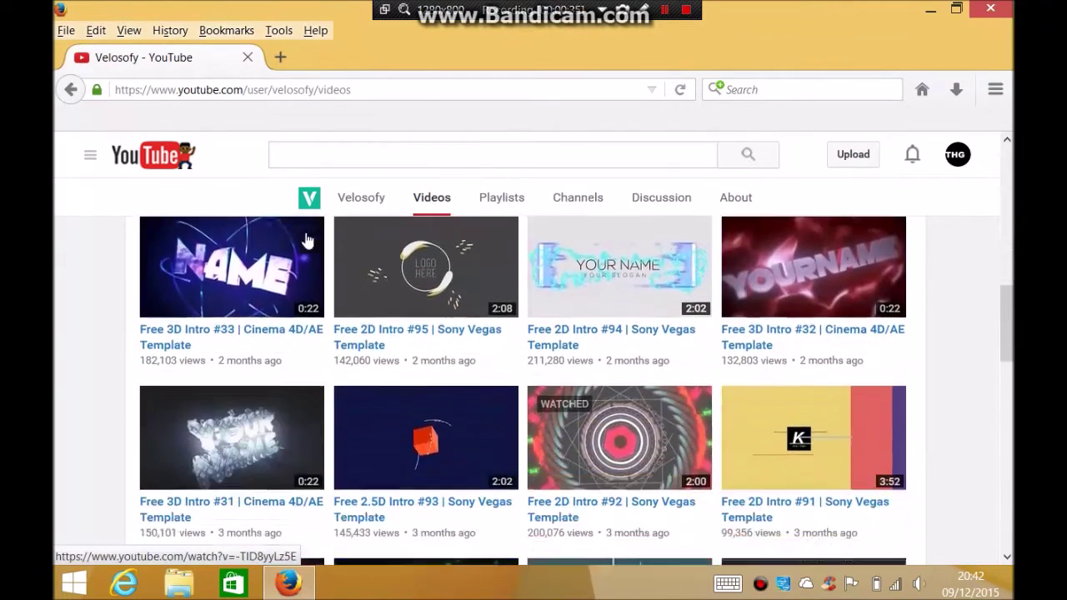
pyautogui.scroll(-8, 306, 239)
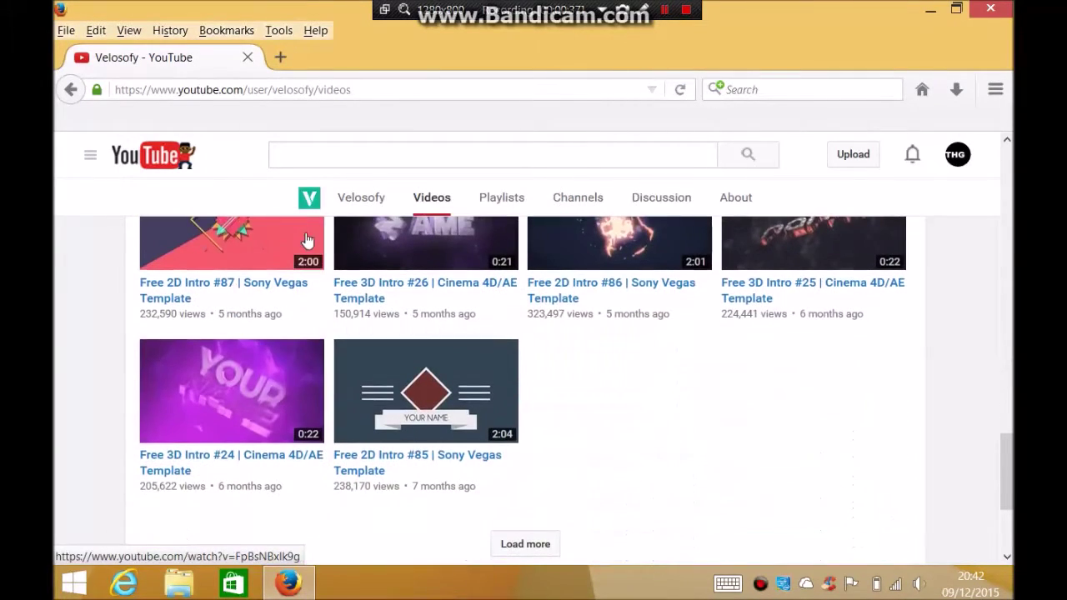
pyautogui.click(531, 551)
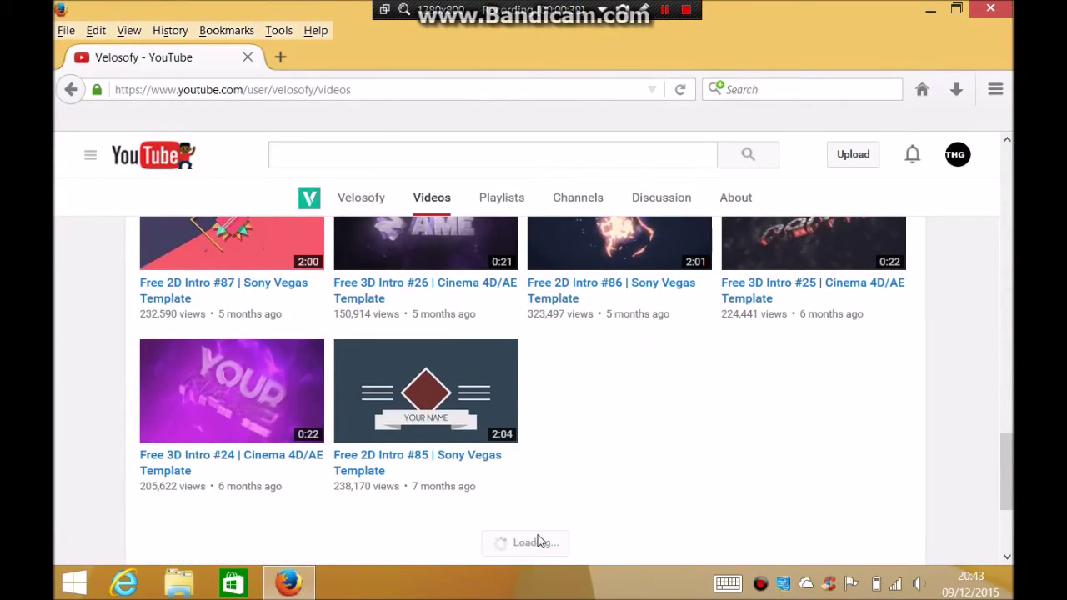
pyautogui.scroll(-5, 561, 502)
pyautogui.scroll(-10, 561, 504)
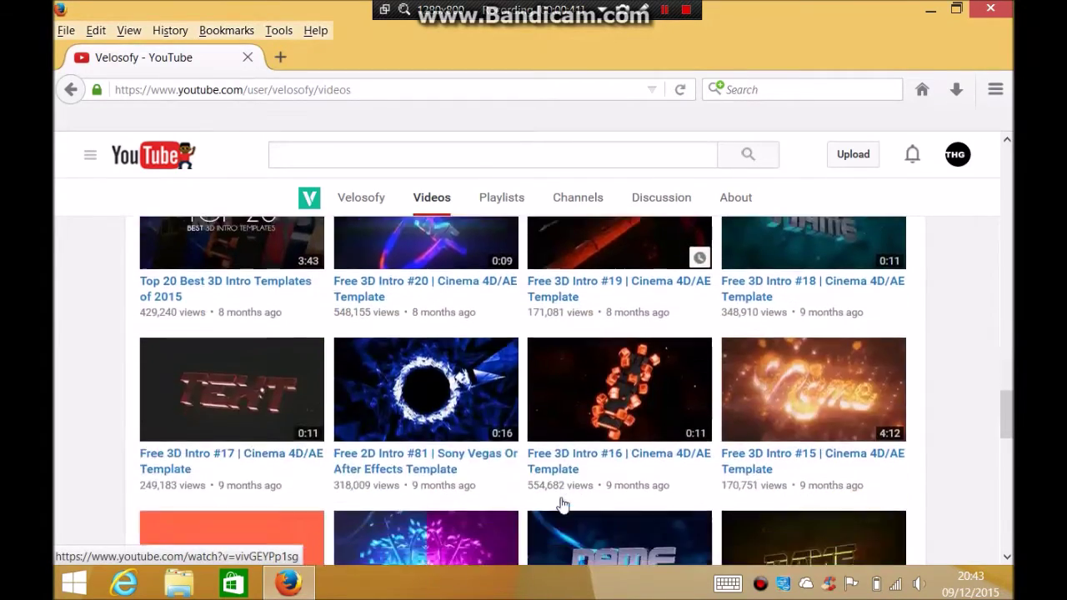
pyautogui.scroll(-3, 871, 458)
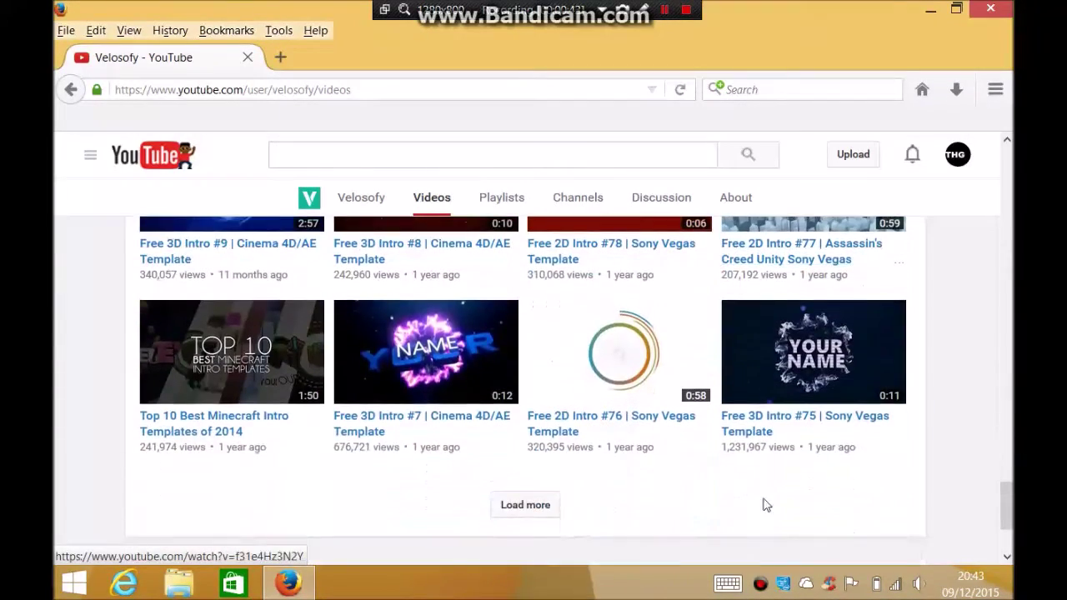
pyautogui.click(527, 505)
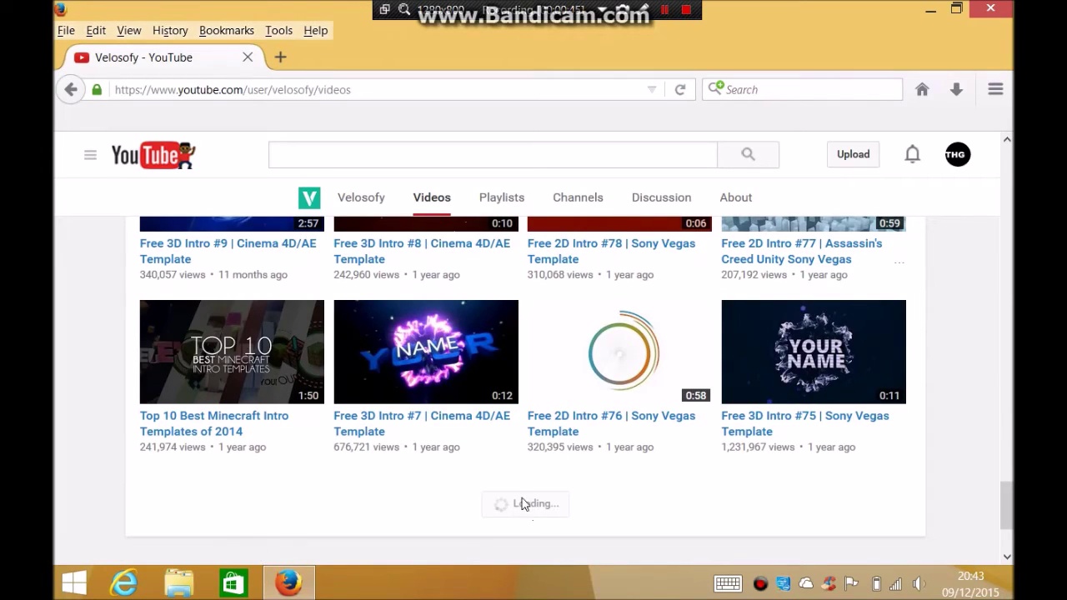
pyautogui.scroll(-5, 394, 468)
pyautogui.scroll(-10, 393, 472)
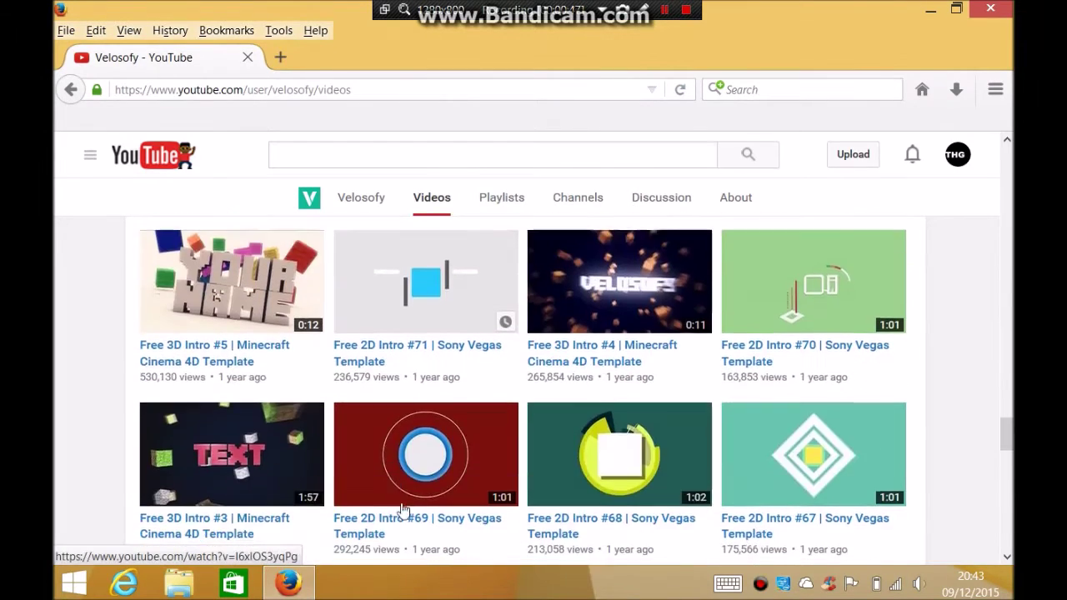
pyautogui.scroll(-5, 400, 533)
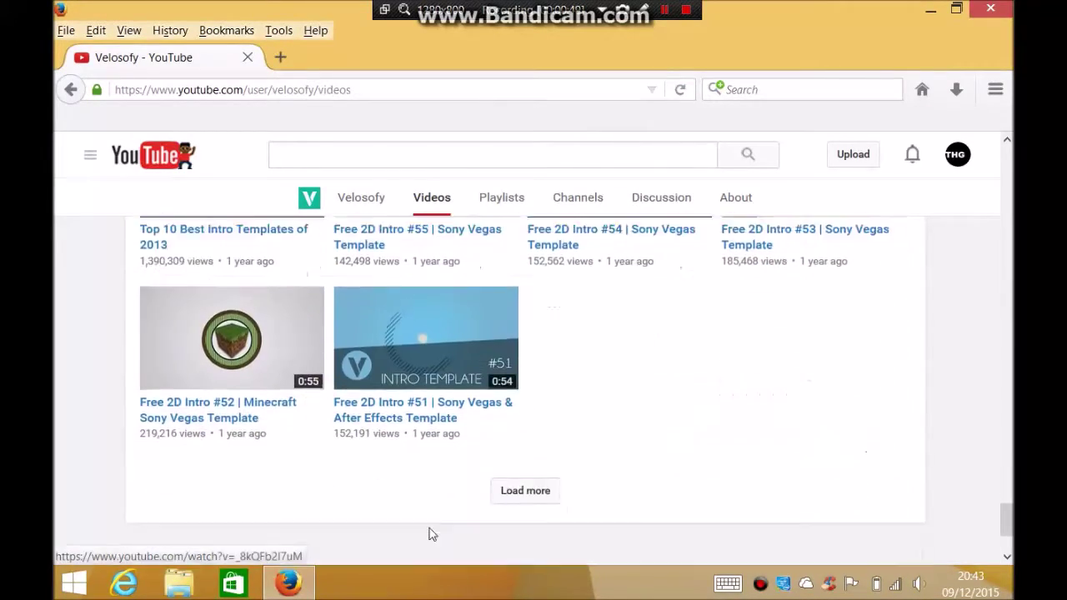
pyautogui.click(523, 433)
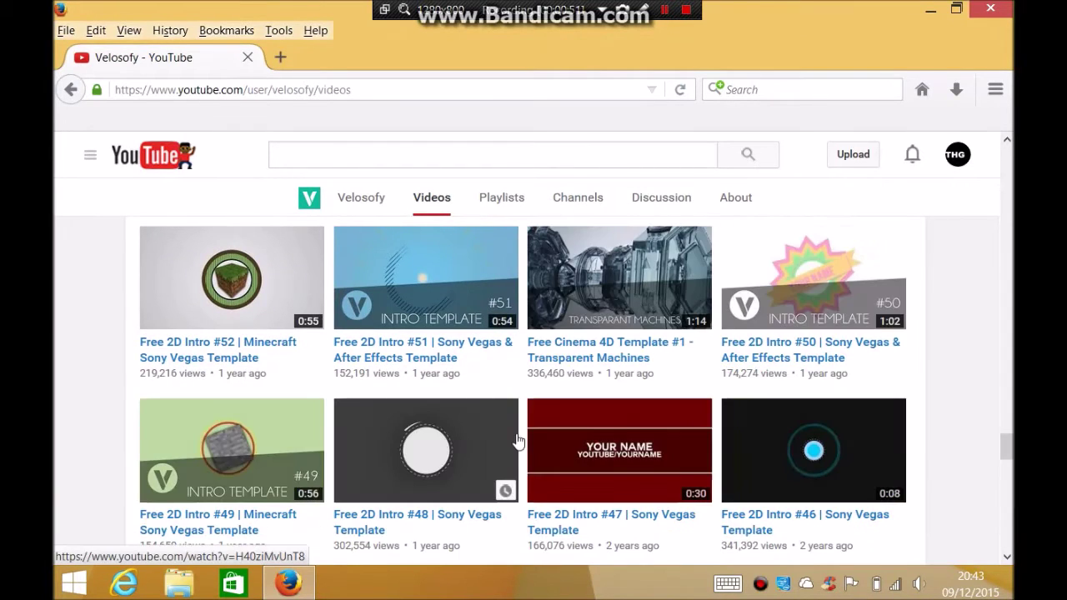
pyautogui.scroll(-6, 515, 440)
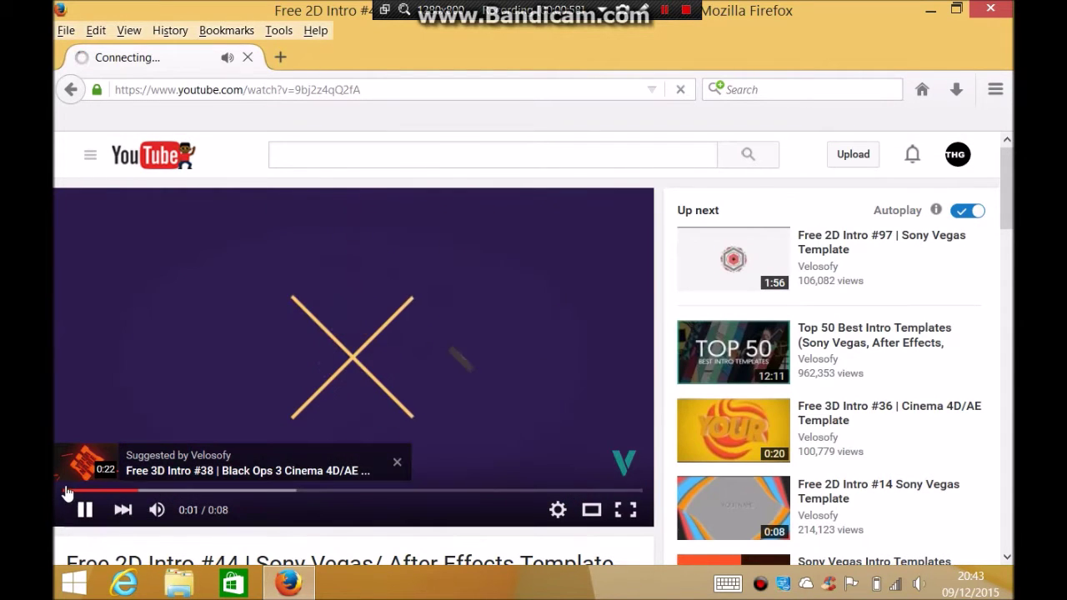
# Replay the Free 2D Intro #44 preview, dismiss the suggested video card, and select its title.
pyautogui.click(67, 492)
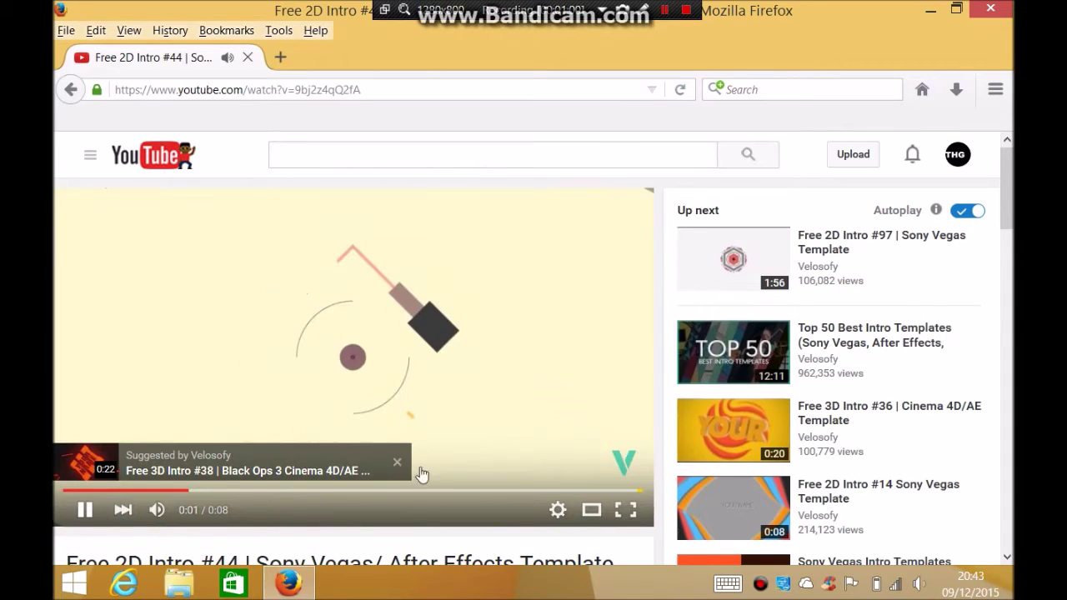
pyautogui.click(396, 462)
pyautogui.scroll(-3, 385, 404)
pyautogui.scroll(-3, 379, 402)
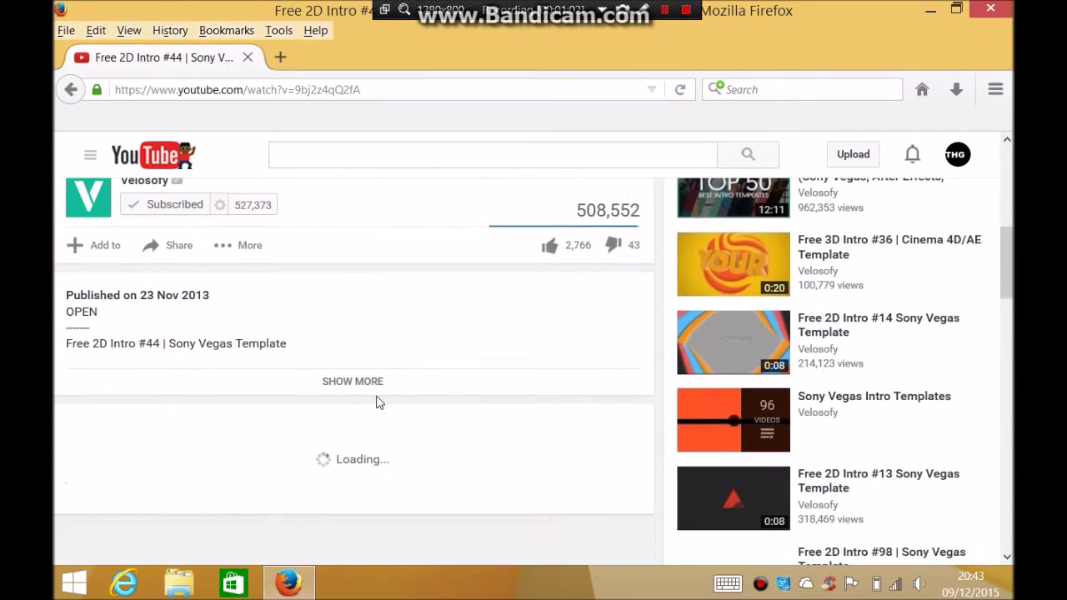
pyautogui.scroll(3, 305, 360)
pyautogui.moveTo(98, 377); pyautogui.dragTo(297, 356)
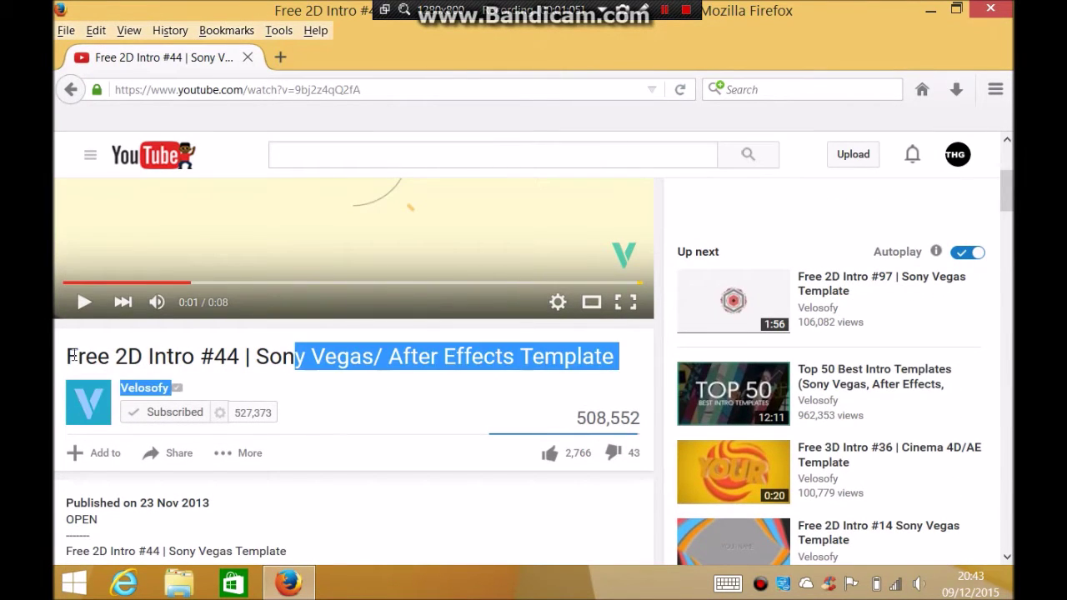
pyautogui.moveTo(77, 355); pyautogui.dragTo(249, 360)
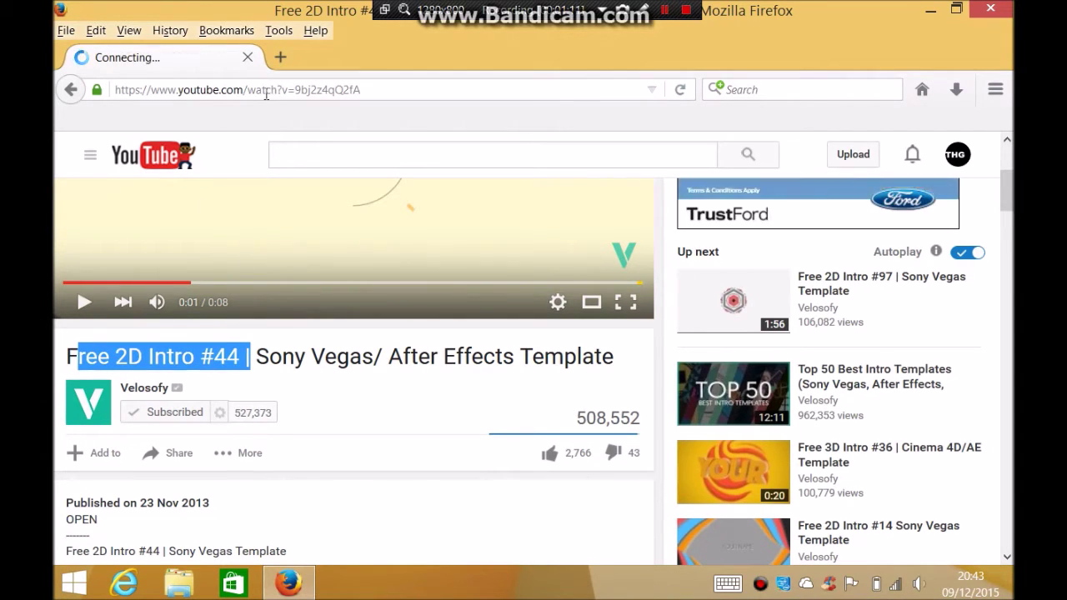
# Expand the video description and follow its DOWNLOAD link to velosofy.com.
pyautogui.scroll(-2, 250, 470)
pyautogui.click(374, 329)
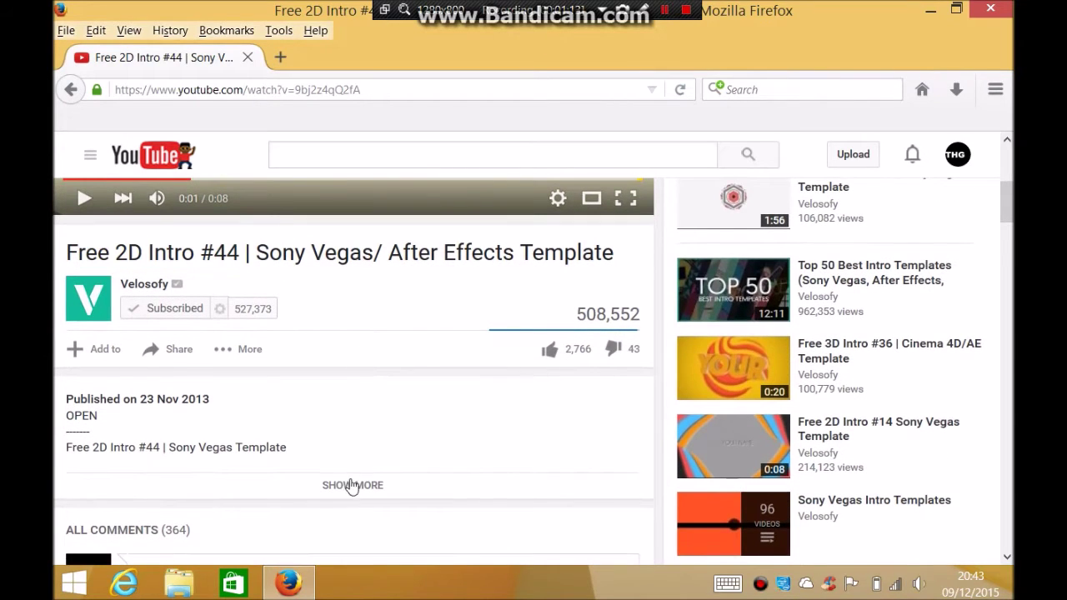
pyautogui.click(353, 483)
pyautogui.scroll(-2, 340, 485)
pyautogui.scroll(-2, 340, 485)
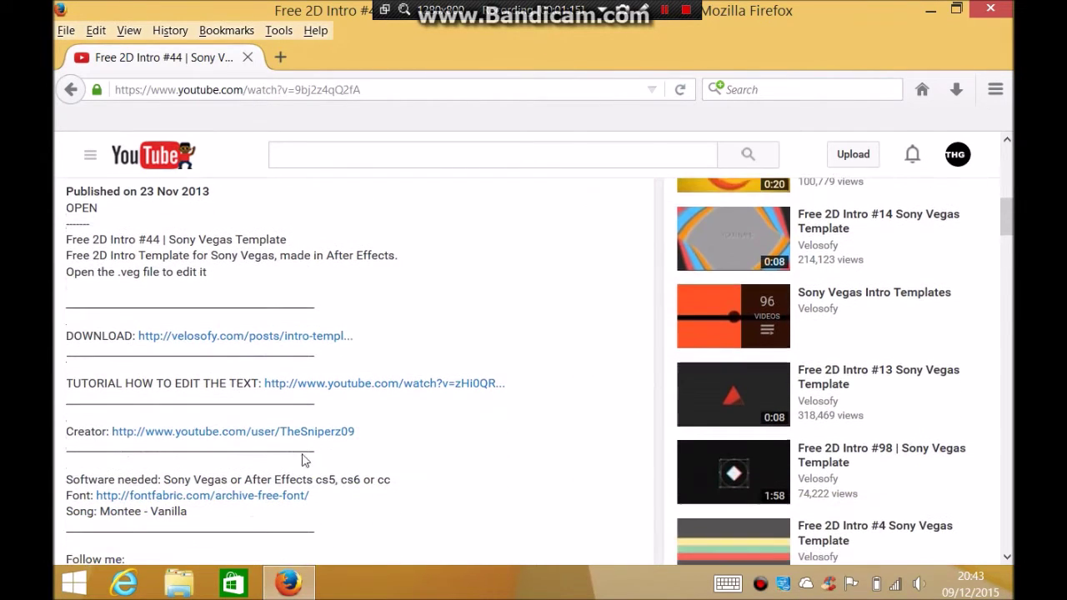
pyautogui.click(248, 338)
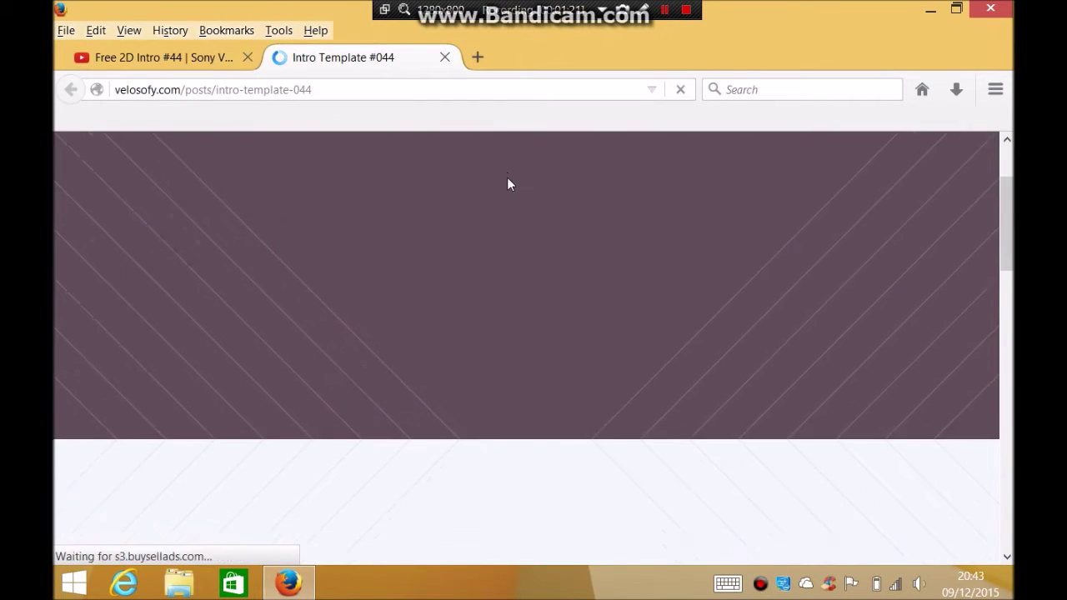
# Choose the Sony Vegas version on velosofy.com and wait out the intro044 download countdown.
pyautogui.scroll(-10, 506, 179)
pyautogui.scroll(-5, 511, 185)
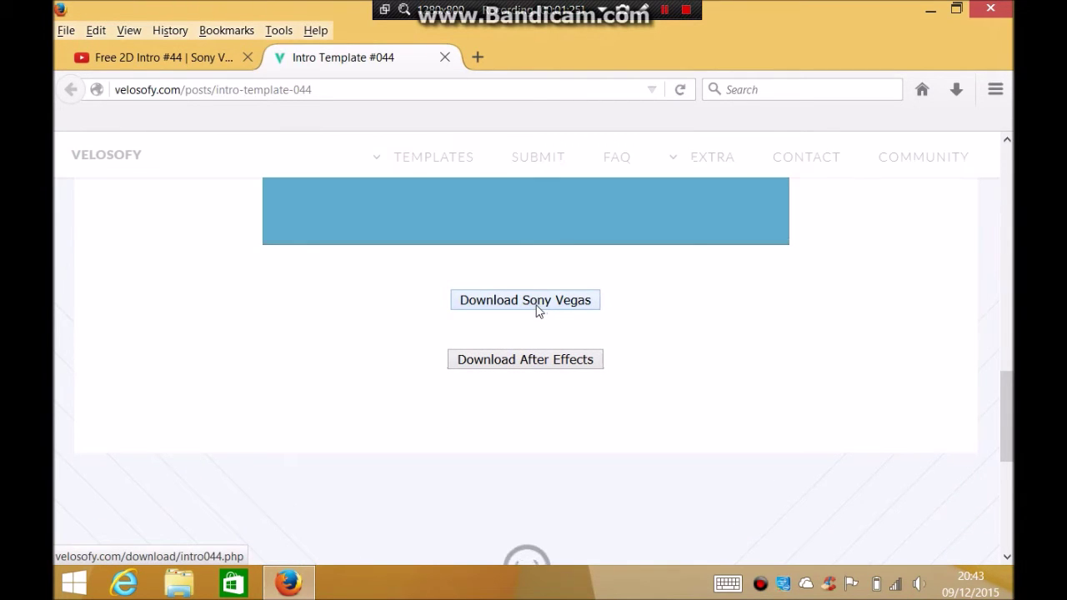
pyautogui.click(535, 306)
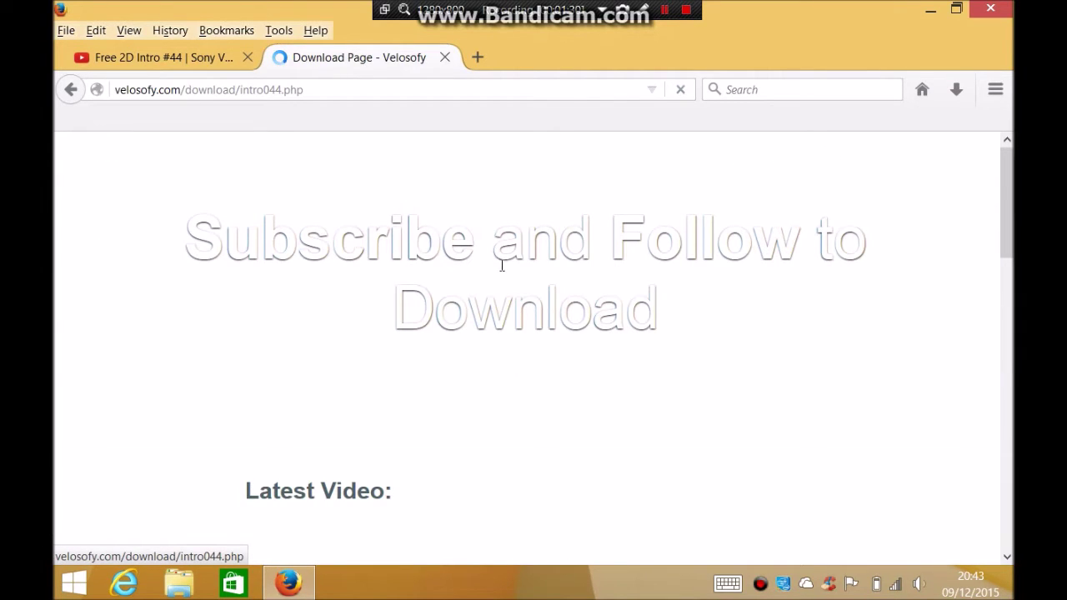
pyautogui.scroll(-8, 501, 267)
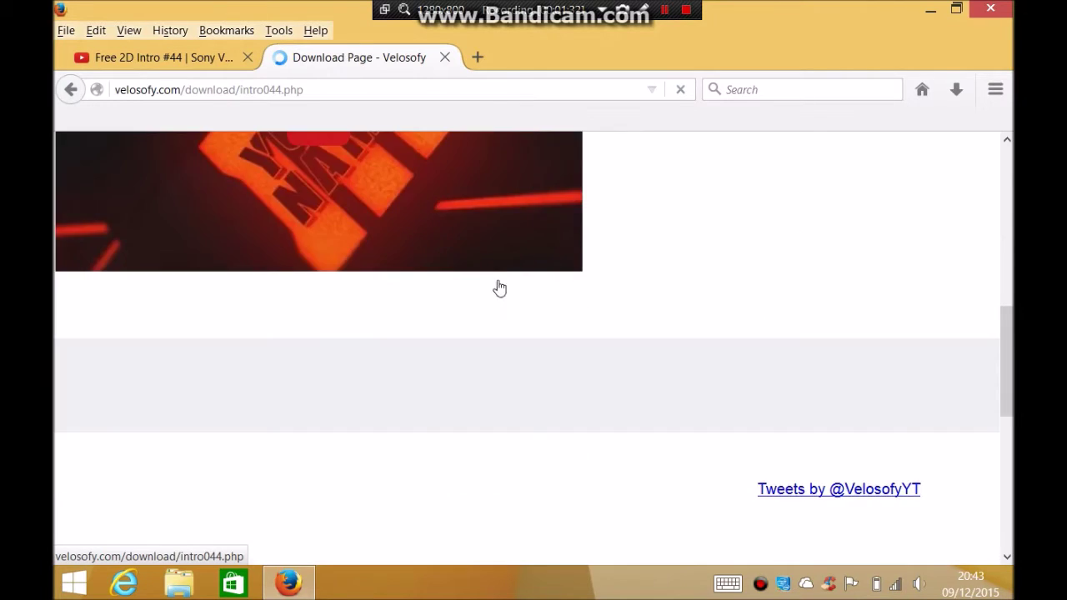
pyautogui.scroll(-2, 500, 286)
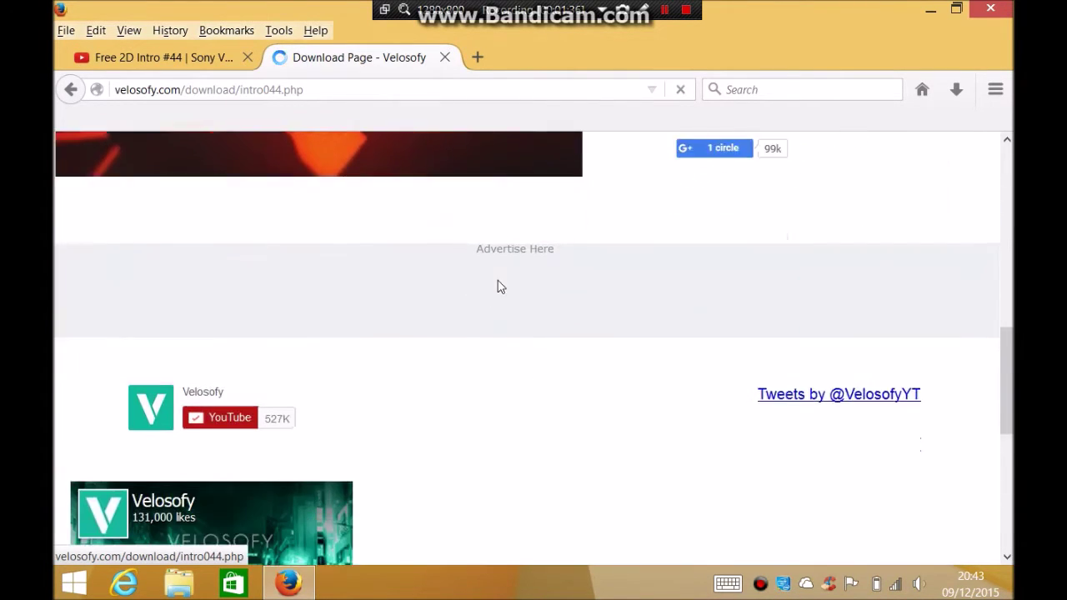
pyautogui.scroll(-5, 500, 286)
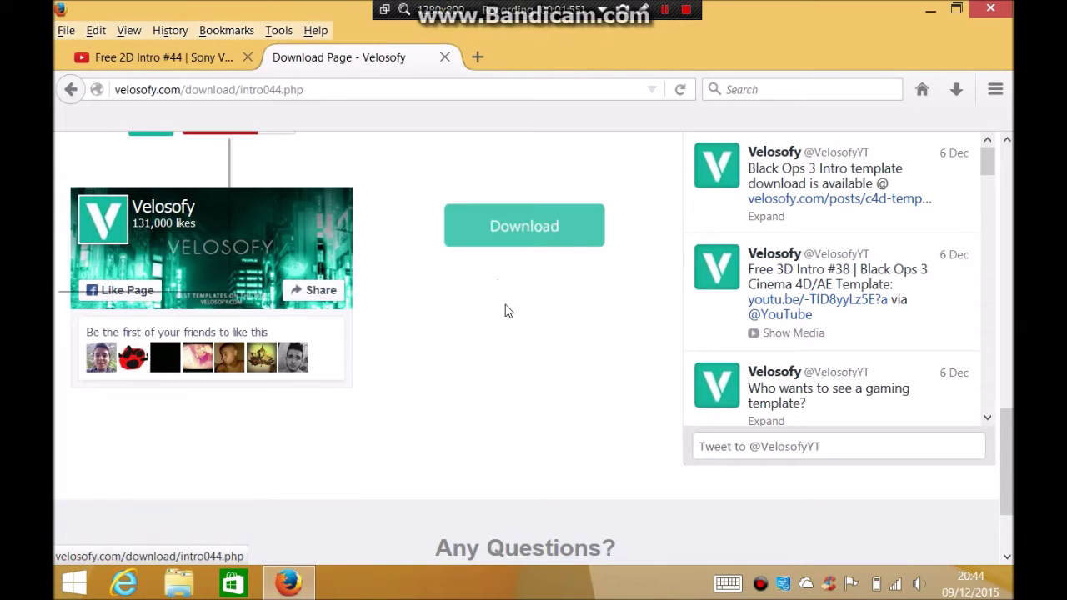
pyautogui.press('Menu')
pyautogui.click(491, 263)
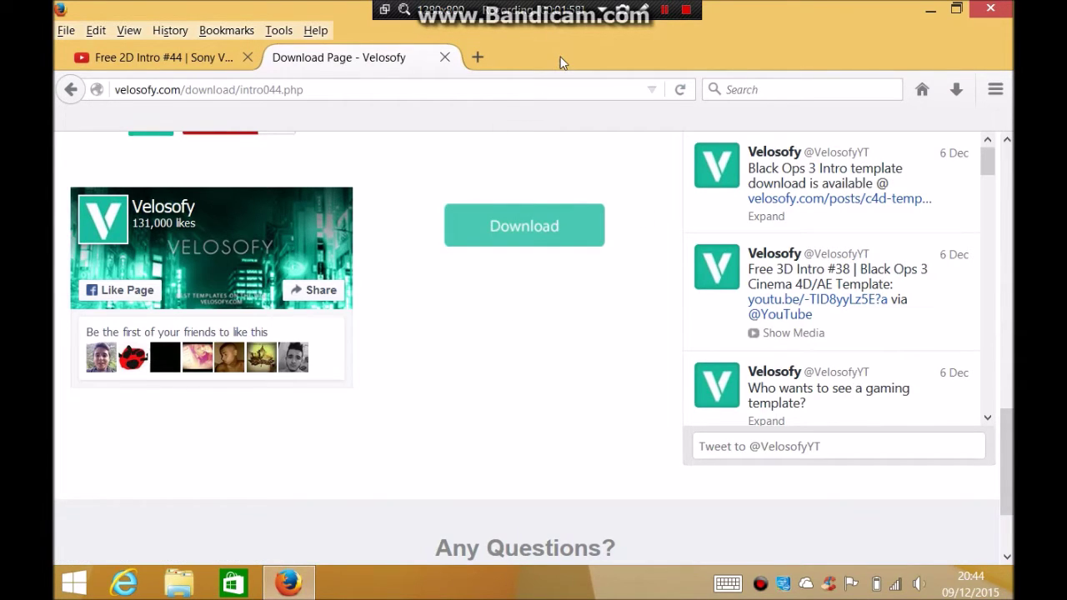
# Download Sv_intro44_by_Velosofy.zip (7.53 MB) from MediaFire into Windows Explorer and close the YouTube tab.
pyautogui.click(536, 229)
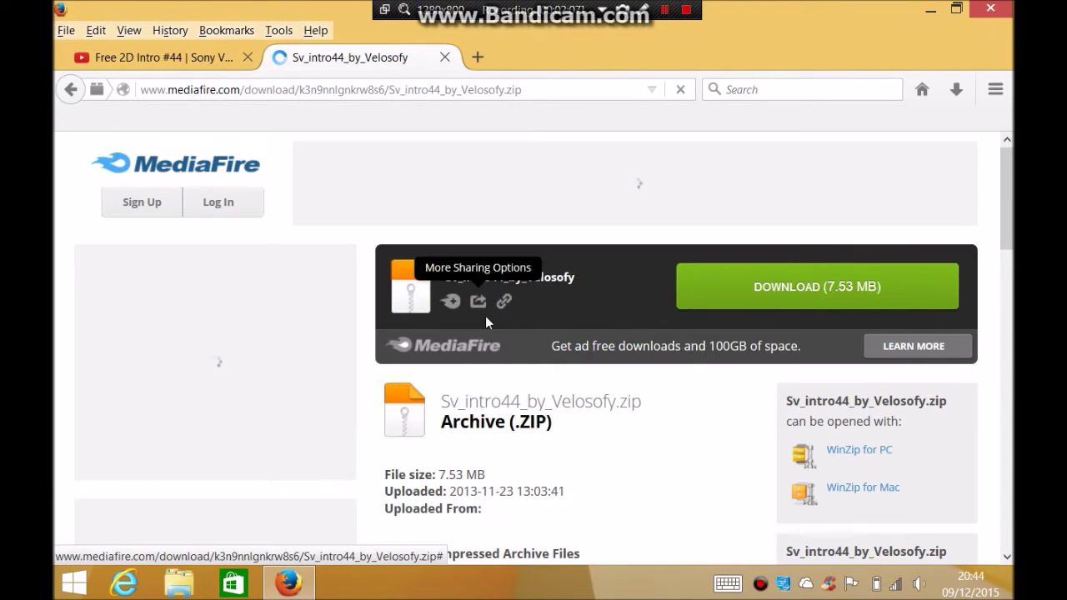
pyautogui.click(805, 281)
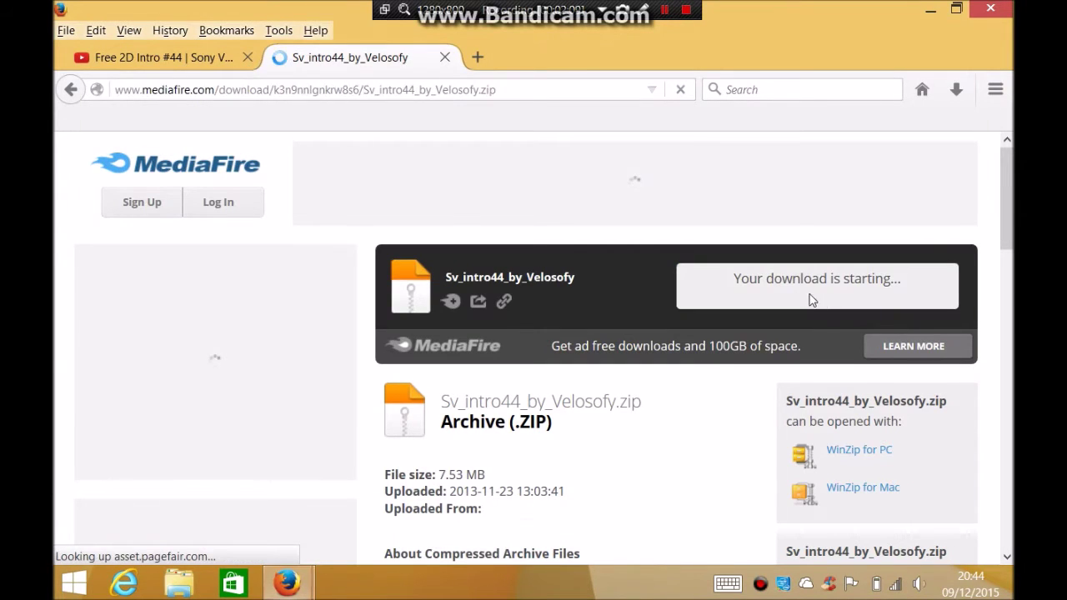
pyautogui.moveTo(283, 580)
pyautogui.click(477, 421)
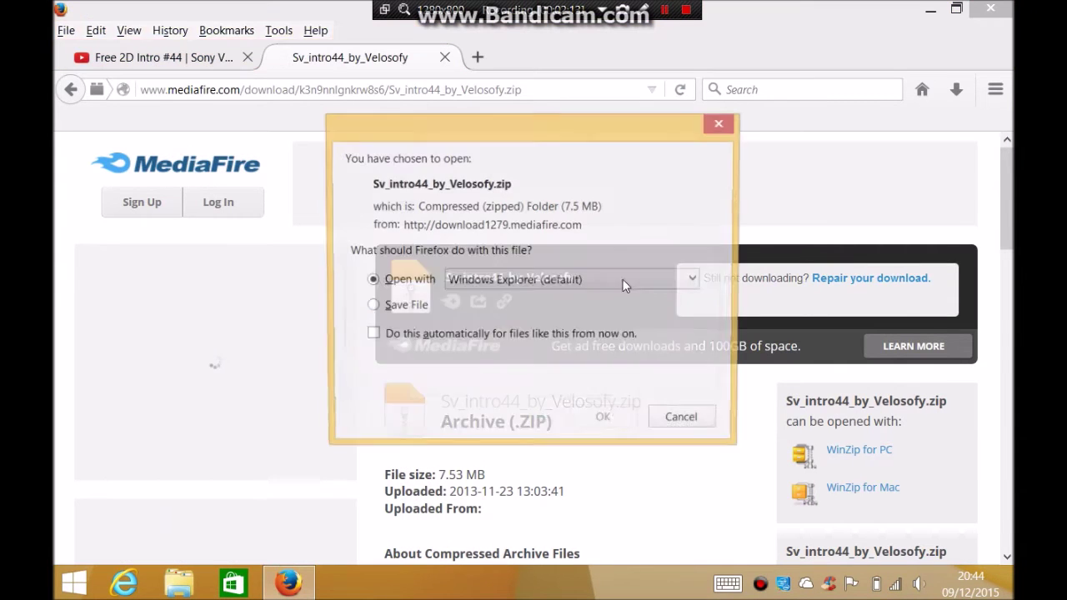
pyautogui.click(607, 397)
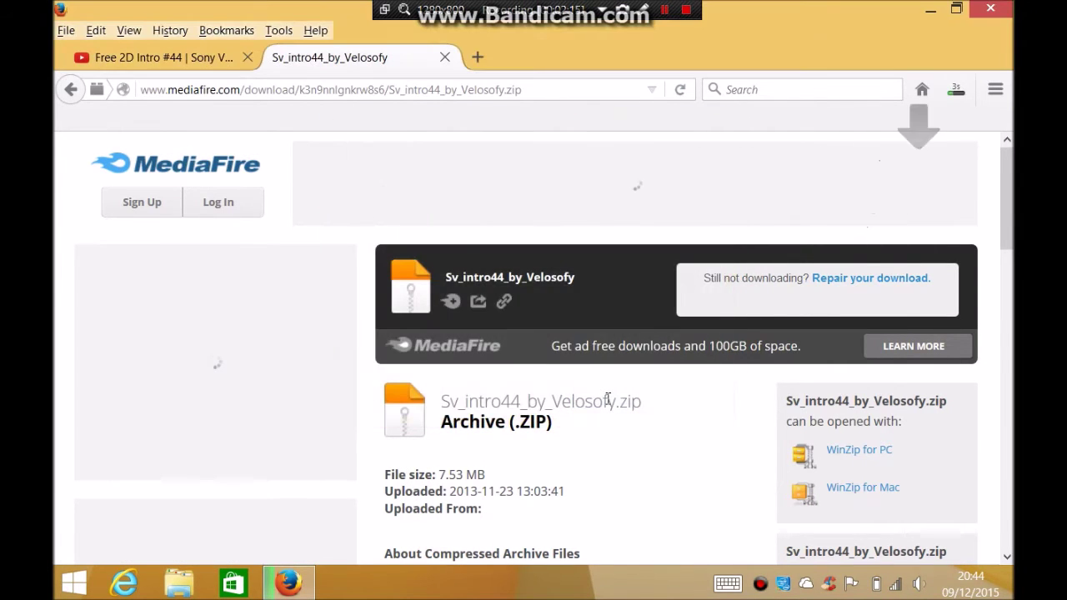
pyautogui.click(248, 57)
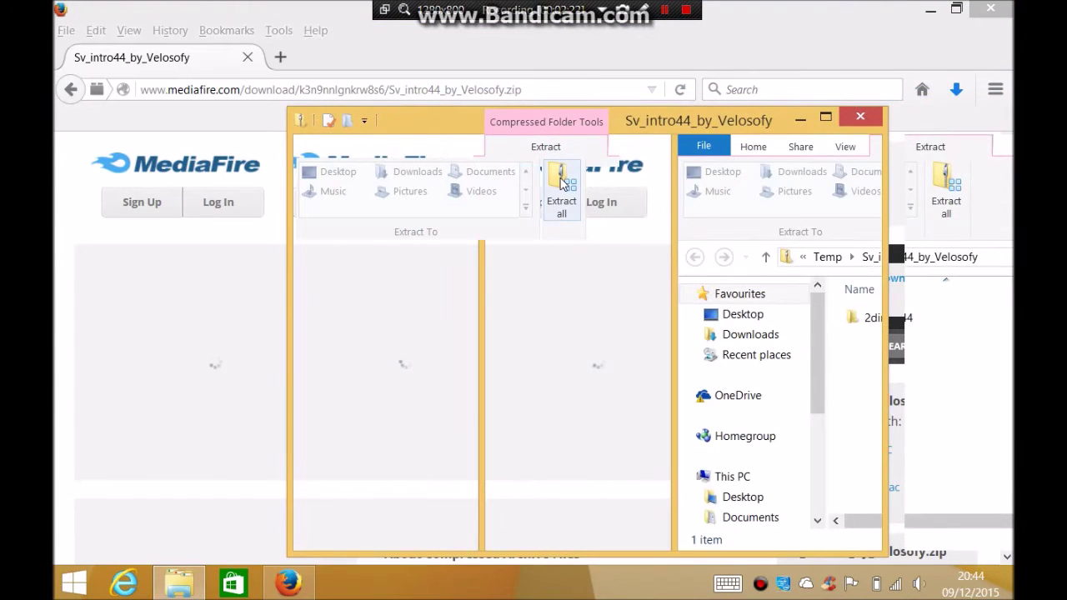
# Extract all of Sv_intro44_by_Velosofy.zip to the Desktop.
pyautogui.click(561, 184)
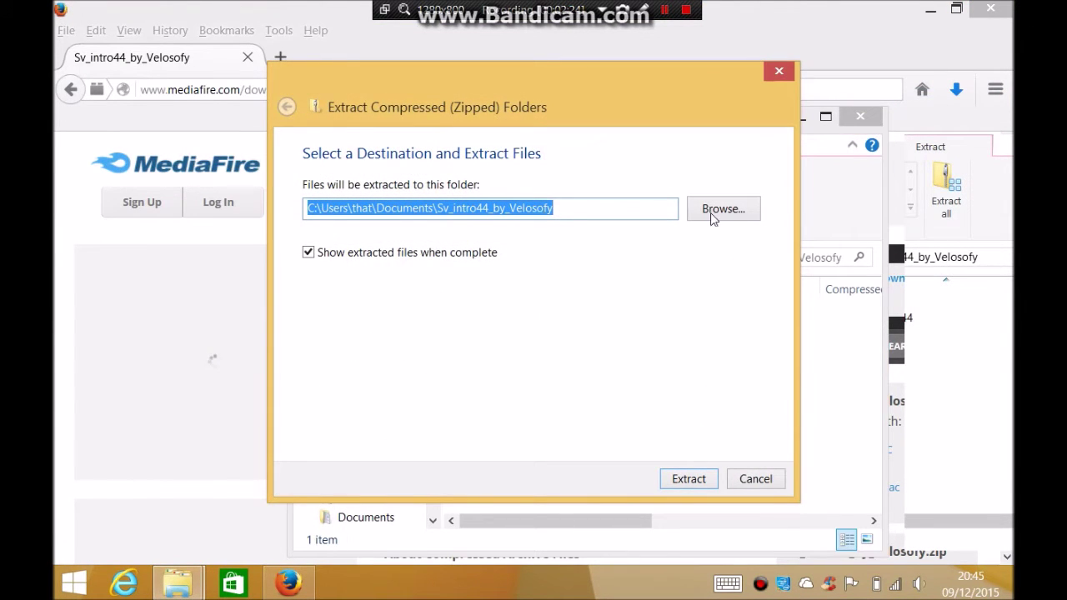
pyautogui.click(745, 212)
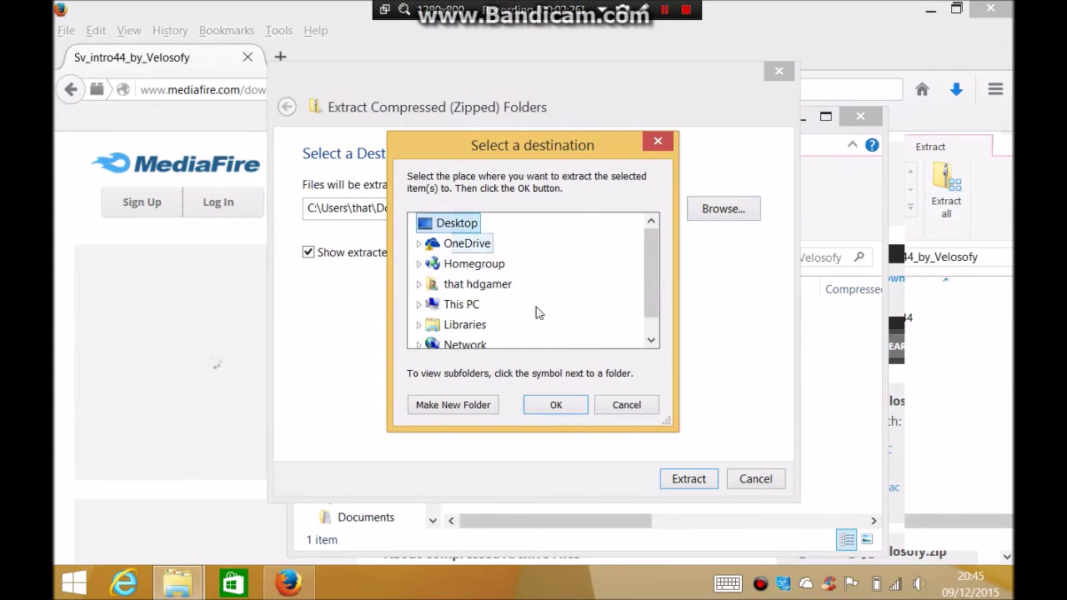
pyautogui.click(555, 404)
pyautogui.click(687, 477)
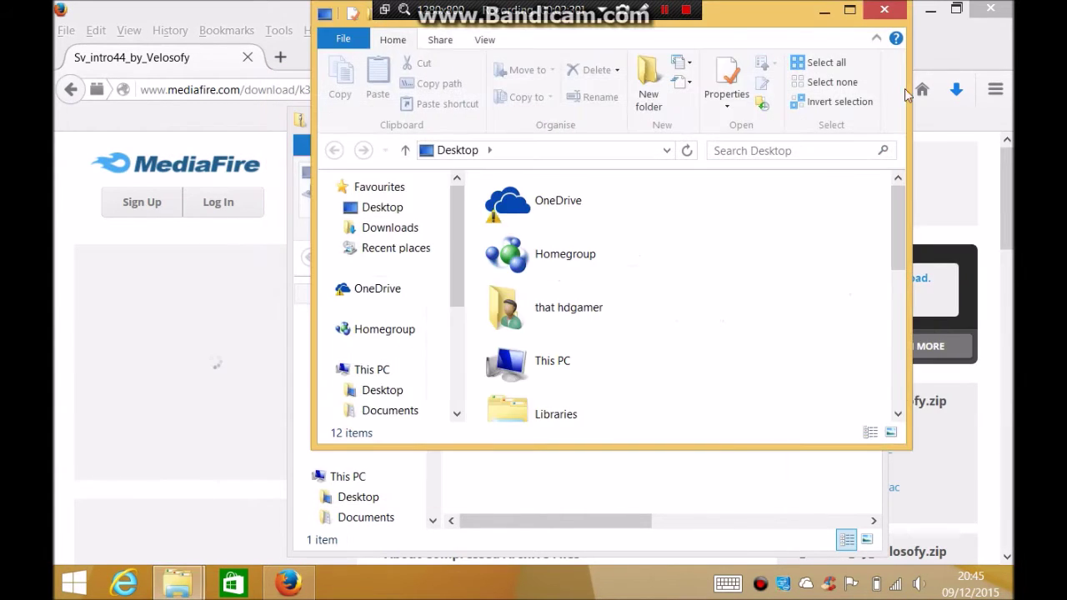
# Close both Explorer windows and Firefox, then open the 2dintro44 folder on the Desktop.
pyautogui.click(884, 9)
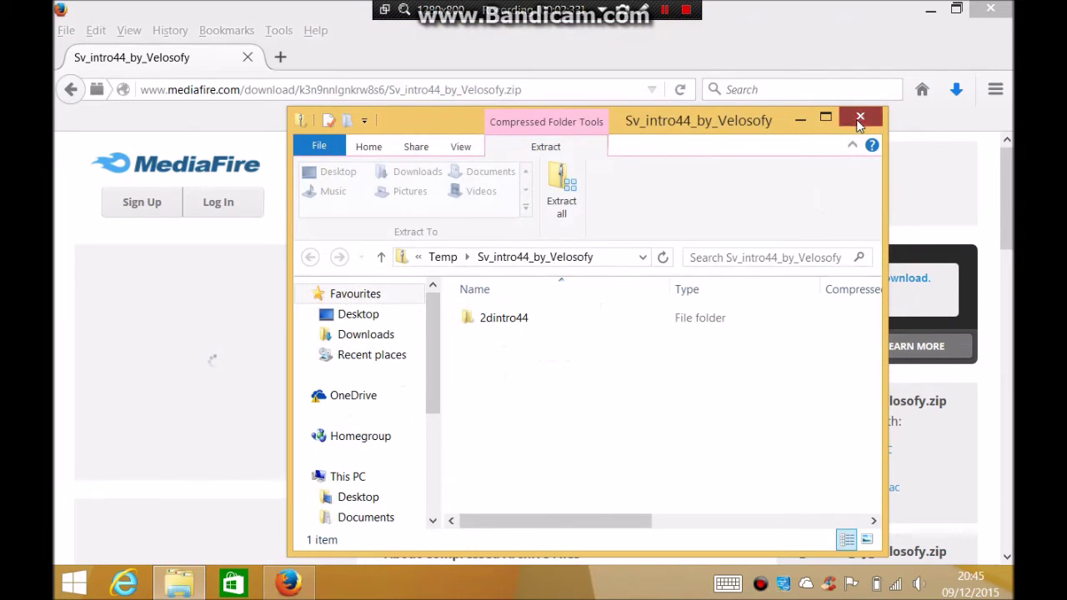
pyautogui.click(859, 118)
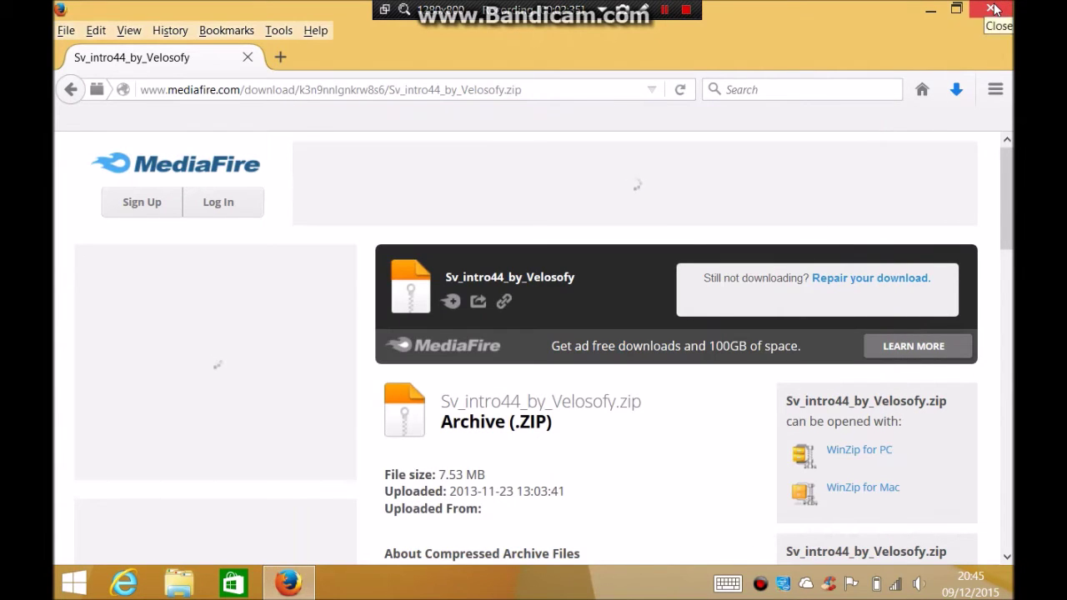
pyautogui.click(993, 9)
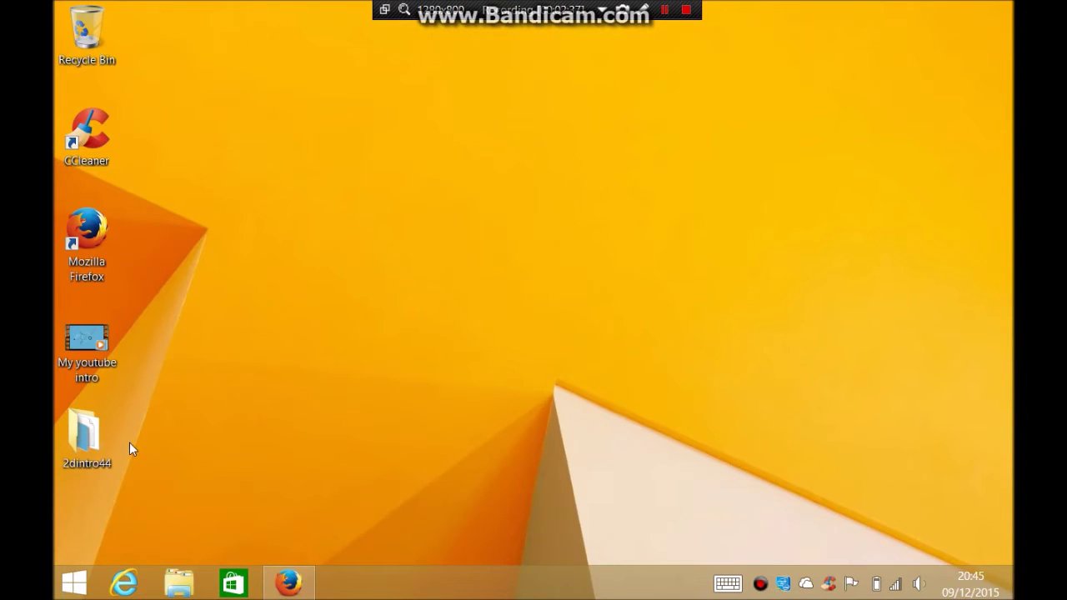
pyautogui.doubleClick(96, 449)
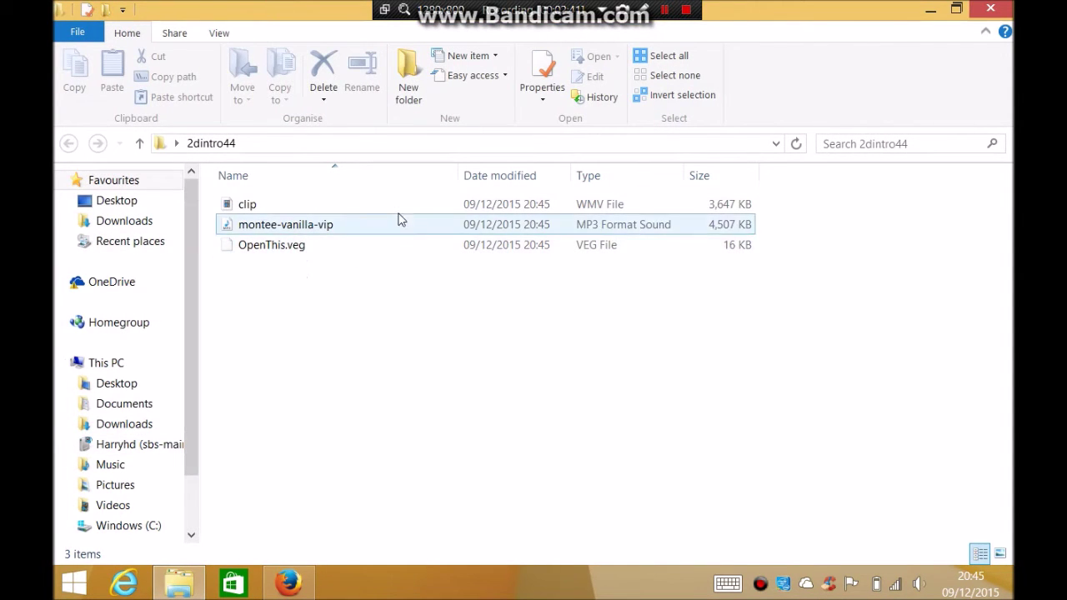
# Open the clip video with Movie Maker and bring its window to the front.
pyautogui.click(345, 209)
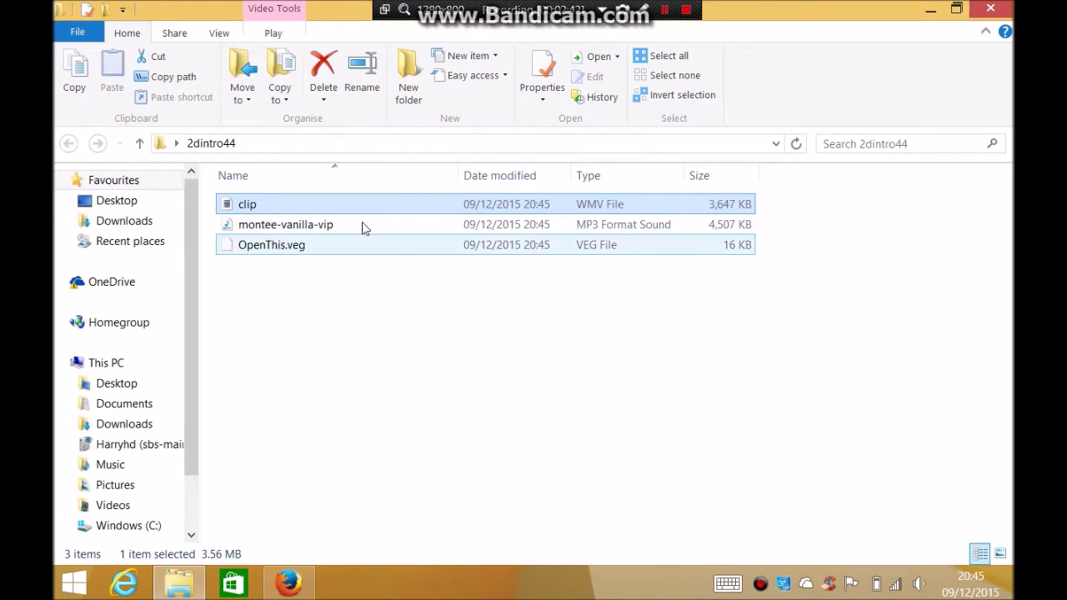
pyautogui.rightClick(309, 207)
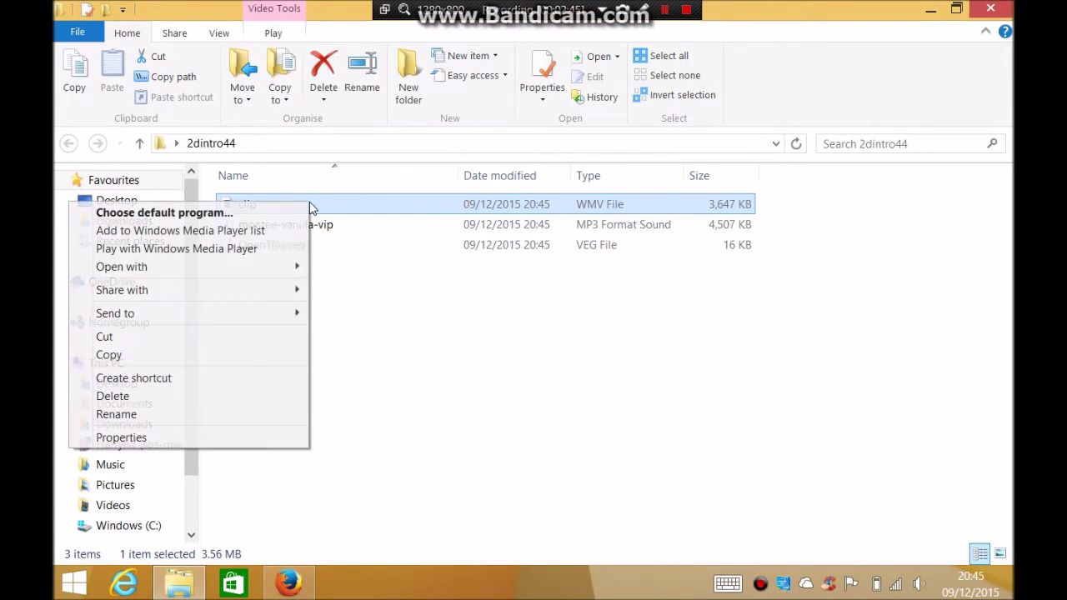
pyautogui.moveTo(262, 267)
pyautogui.click(345, 269)
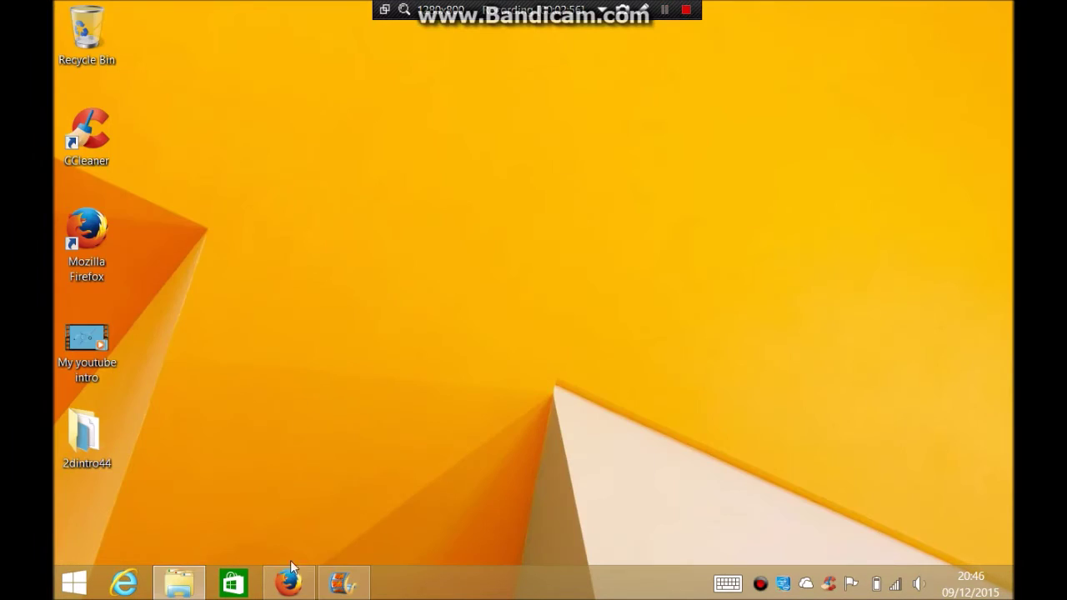
pyautogui.click(343, 584)
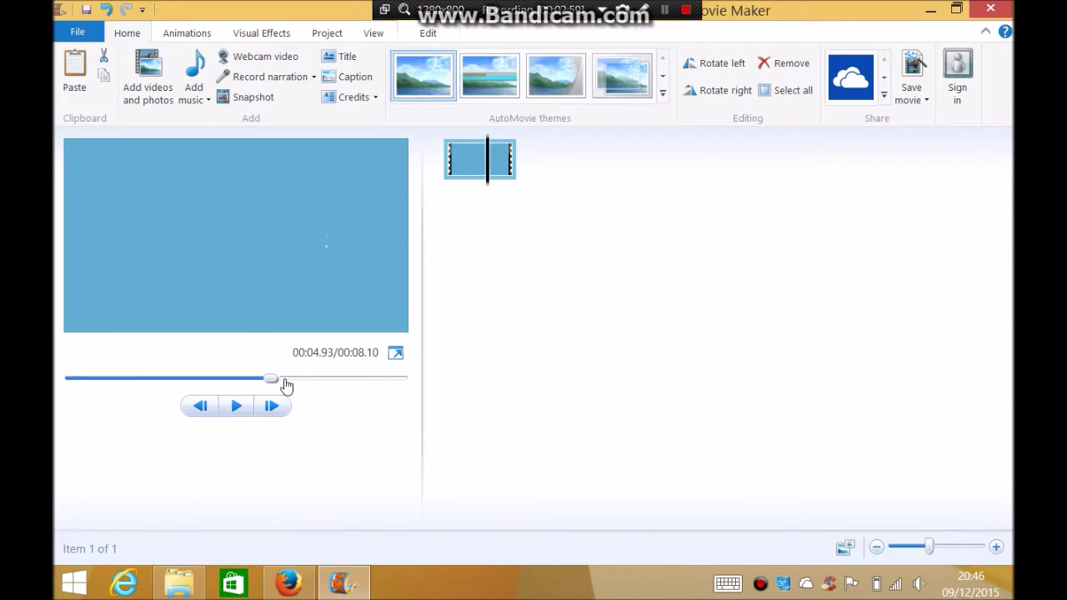
# Add a caption at about 5 s, reposition and resize it, and enter the channel name and YouTube link on two lines.
pyautogui.moveTo(273, 380)
pyautogui.mouseDown()
pyautogui.moveTo(257, 383)
pyautogui.moveTo(272, 385)
pyautogui.mouseUp()
pyautogui.click(346, 78)
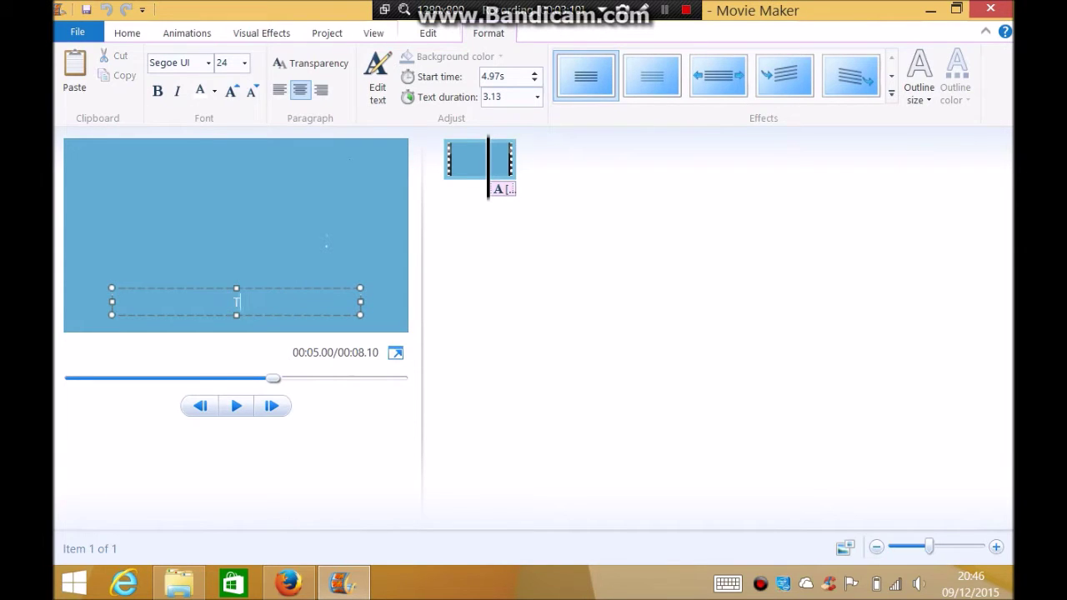
pyautogui.moveTo(283, 290); pyautogui.dragTo(293, 226)
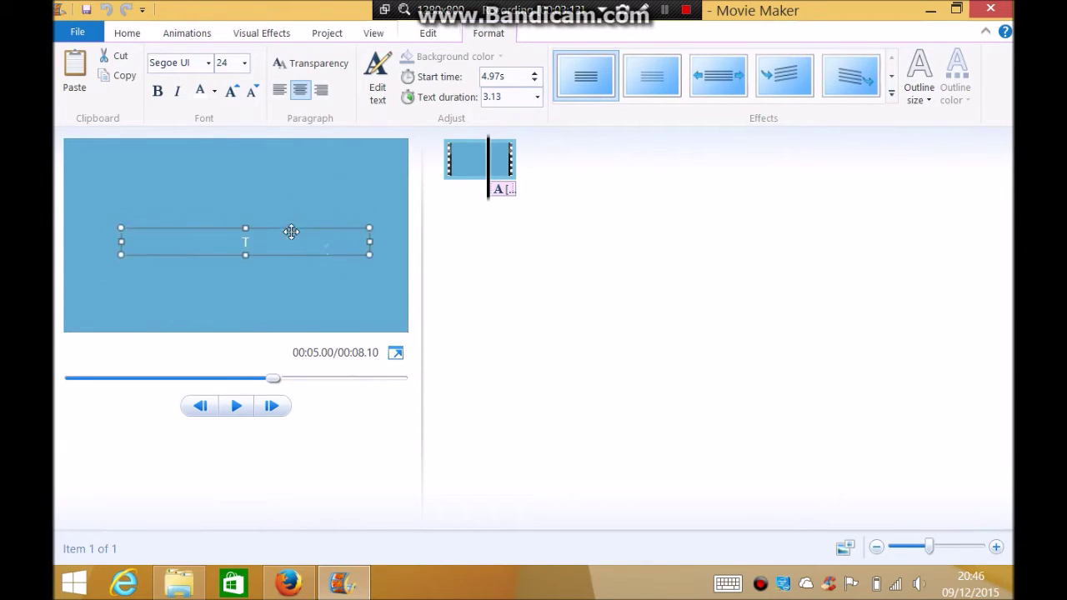
pyautogui.moveTo(389, 183); pyautogui.dragTo(364, 201)
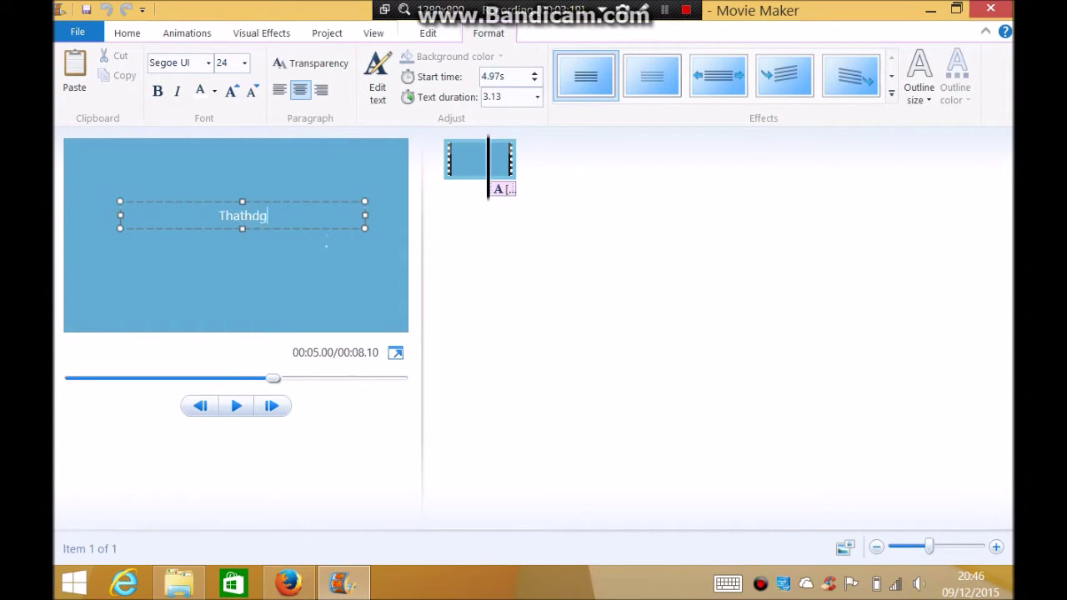
pyautogui.write('r')
pyautogui.press('Return')
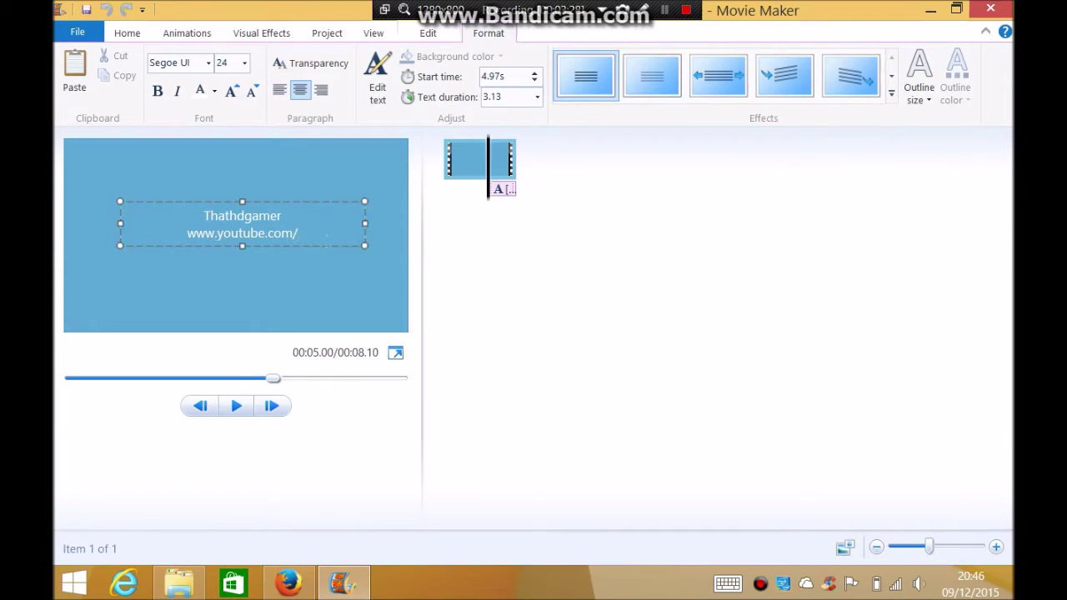
pyautogui.write('dgamer')
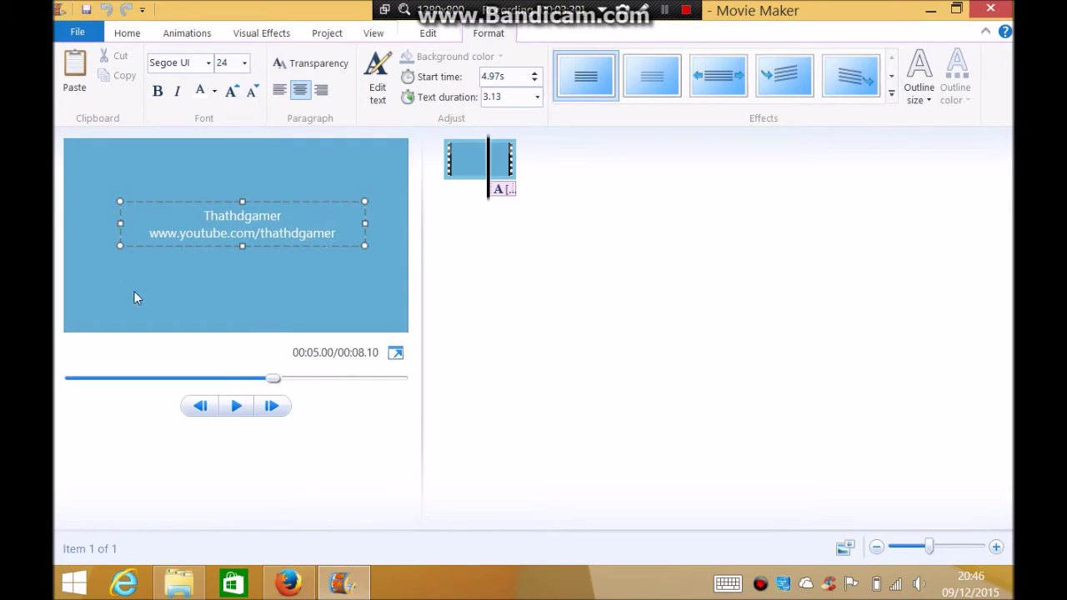
# Set all caption text to font size 26 and play the clip back to check it.
pyautogui.hotkey('ctrl', 'a')
pyautogui.click(244, 63)
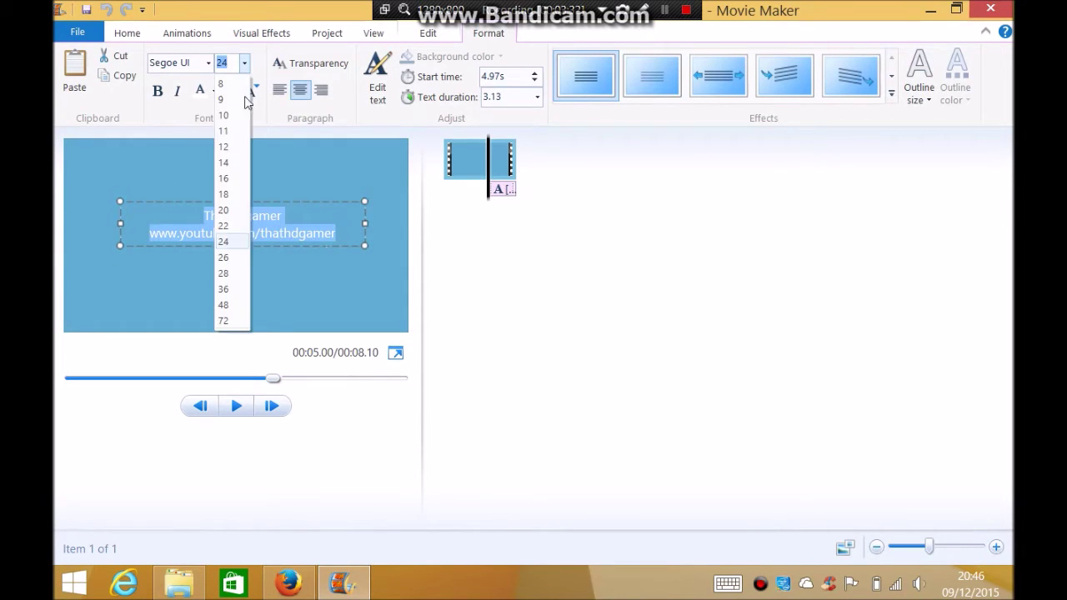
pyautogui.click(232, 258)
pyautogui.click(316, 282)
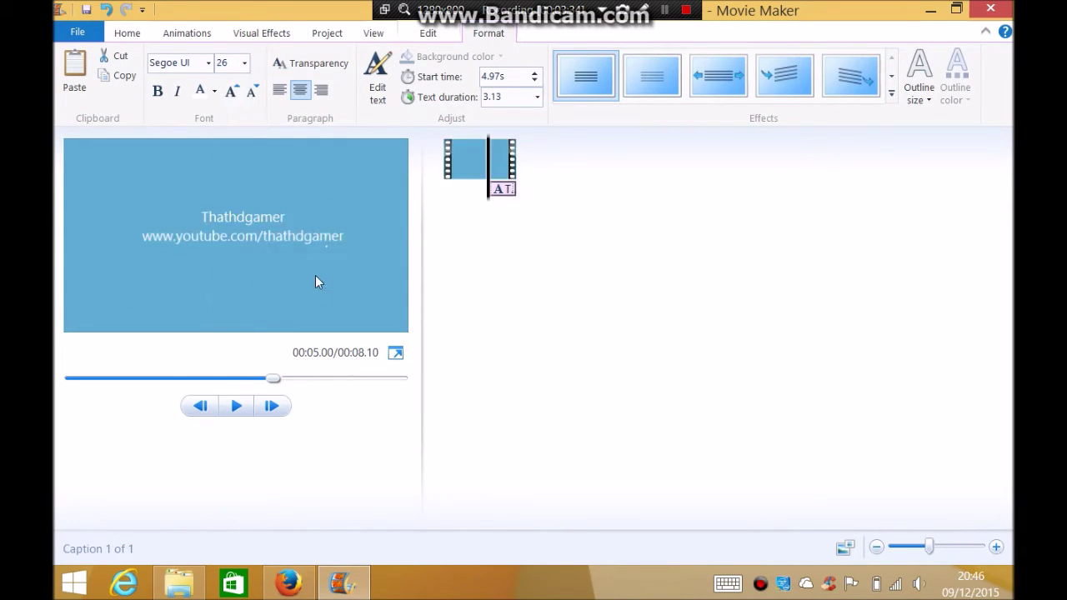
pyautogui.click(213, 407)
pyautogui.click(237, 405)
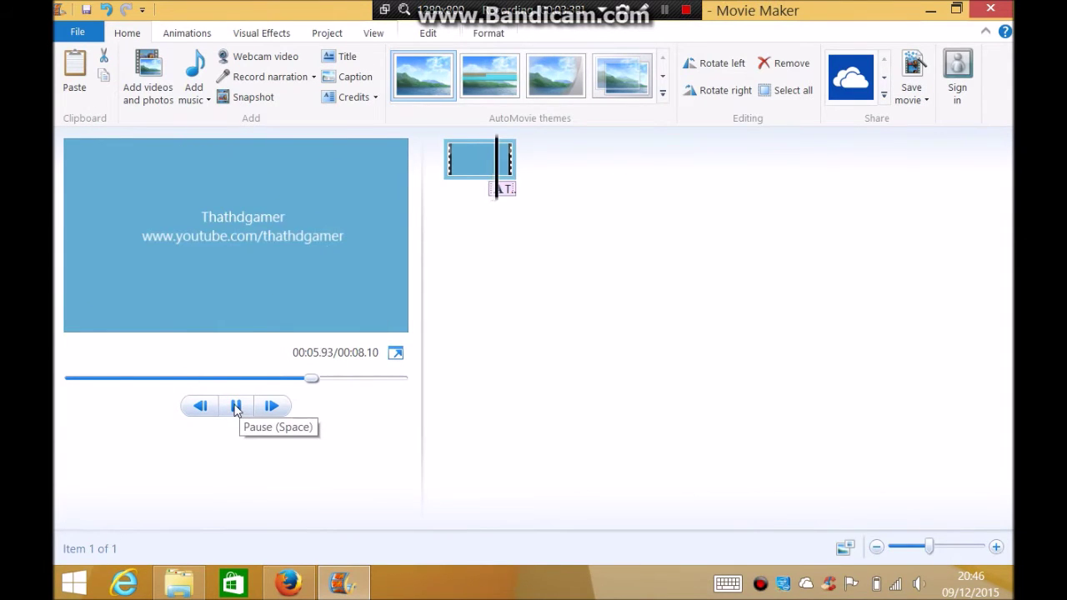
pyautogui.click(236, 406)
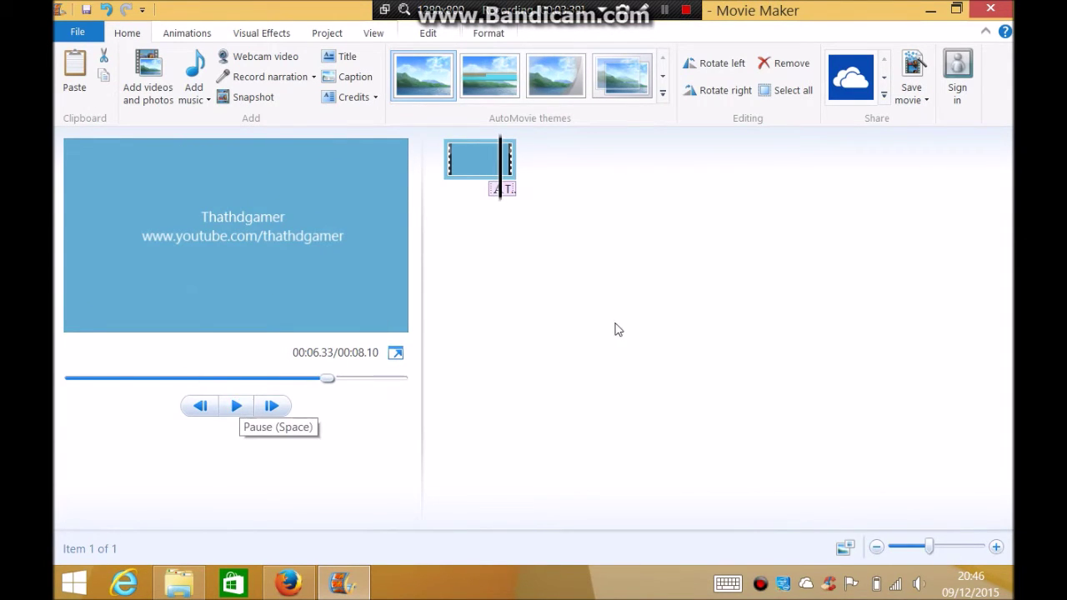
pyautogui.click(171, 582)
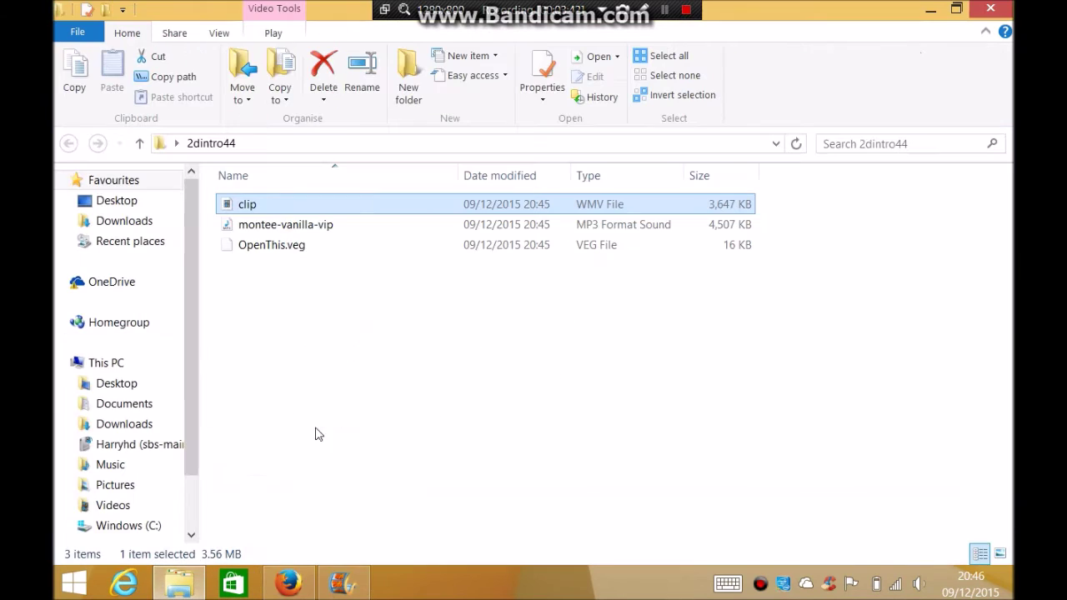
# Preview the montee-vanilla-vip song from midway, close the player, and show the mp3's actions.
pyautogui.doubleClick(275, 225)
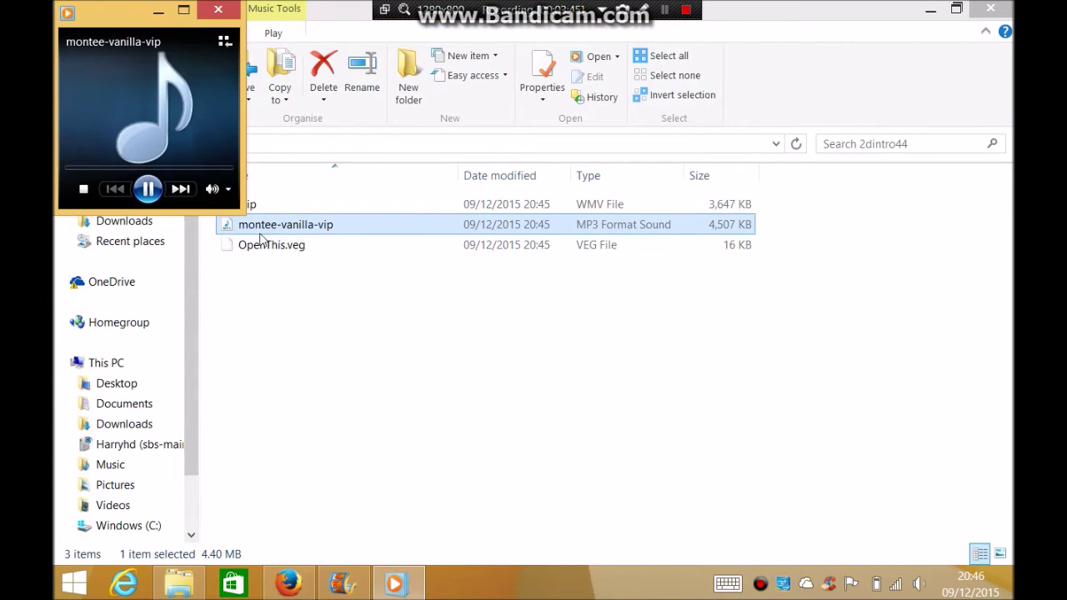
pyautogui.click(164, 169)
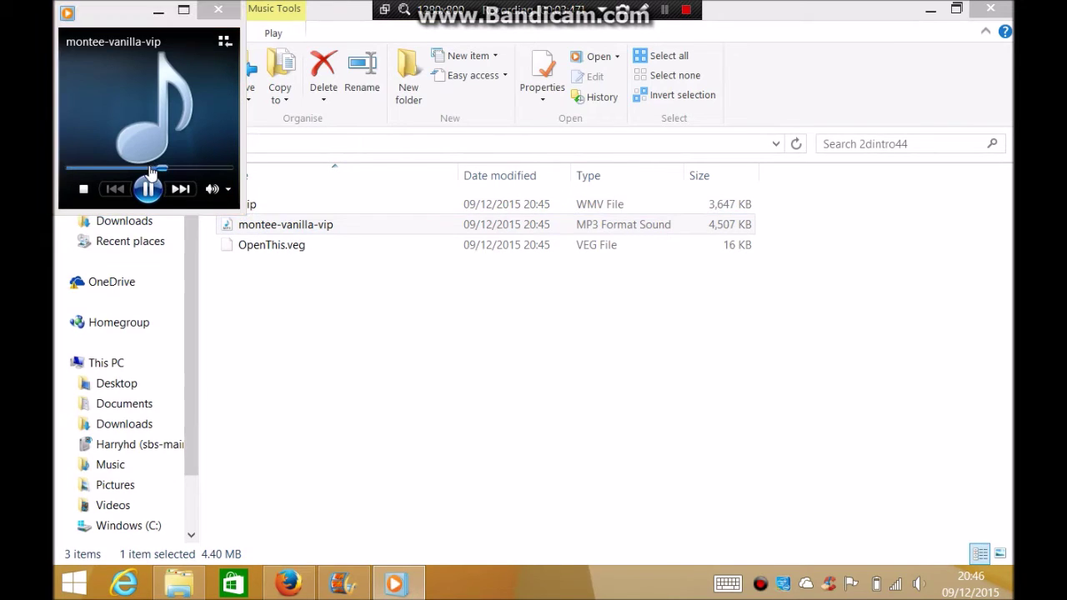
pyautogui.click(151, 190)
pyautogui.click(217, 9)
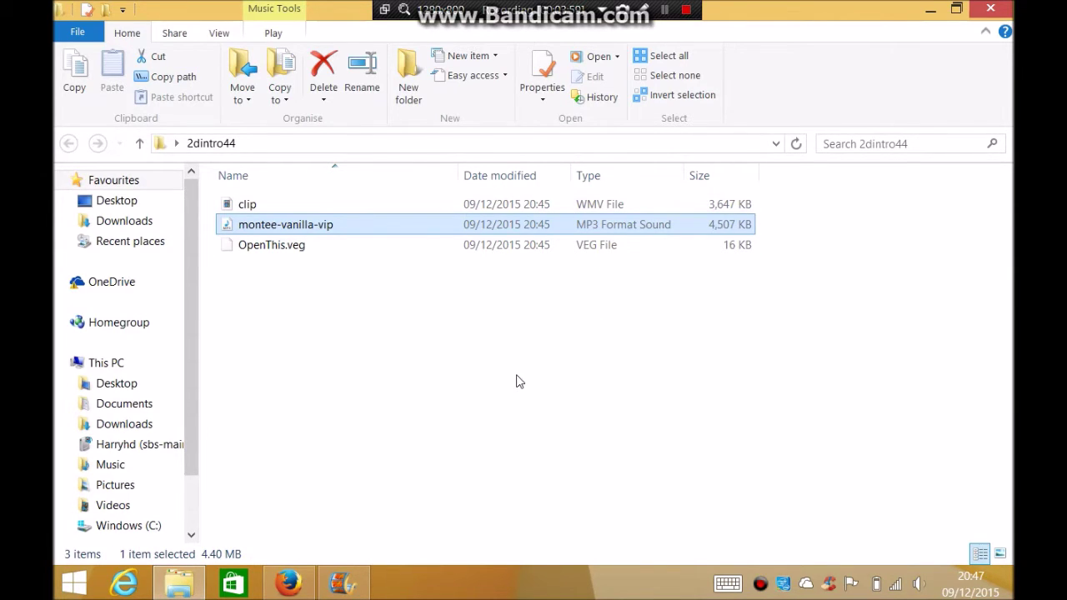
pyautogui.hotkey('shift', 'F10')
# Save the Audacity 2.1.1 installer from the FossHub page in Firefox.
pyautogui.click(494, 376)
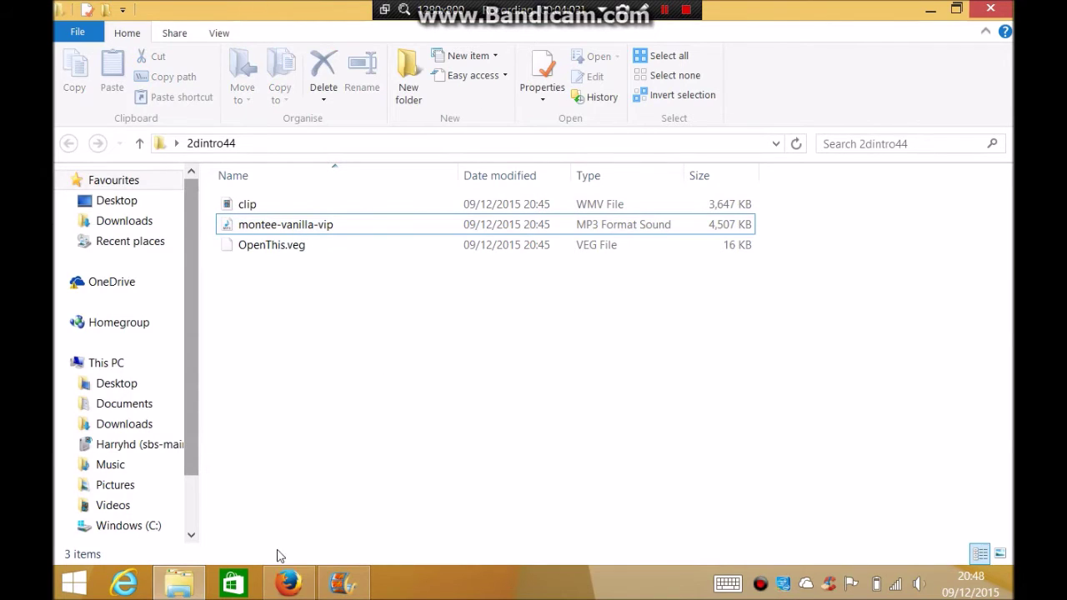
pyautogui.click(283, 587)
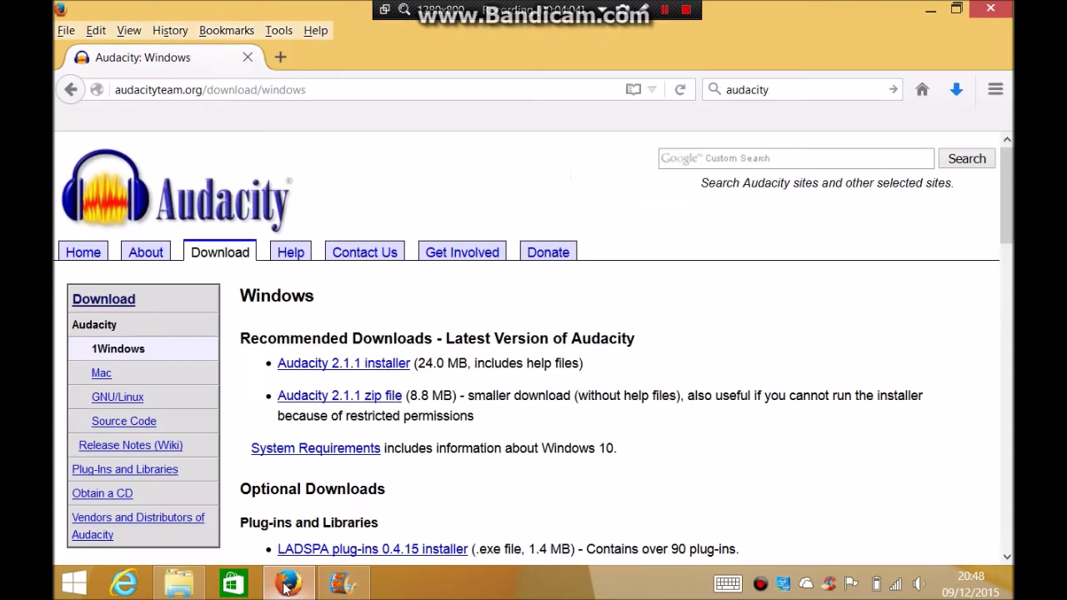
pyautogui.click(336, 371)
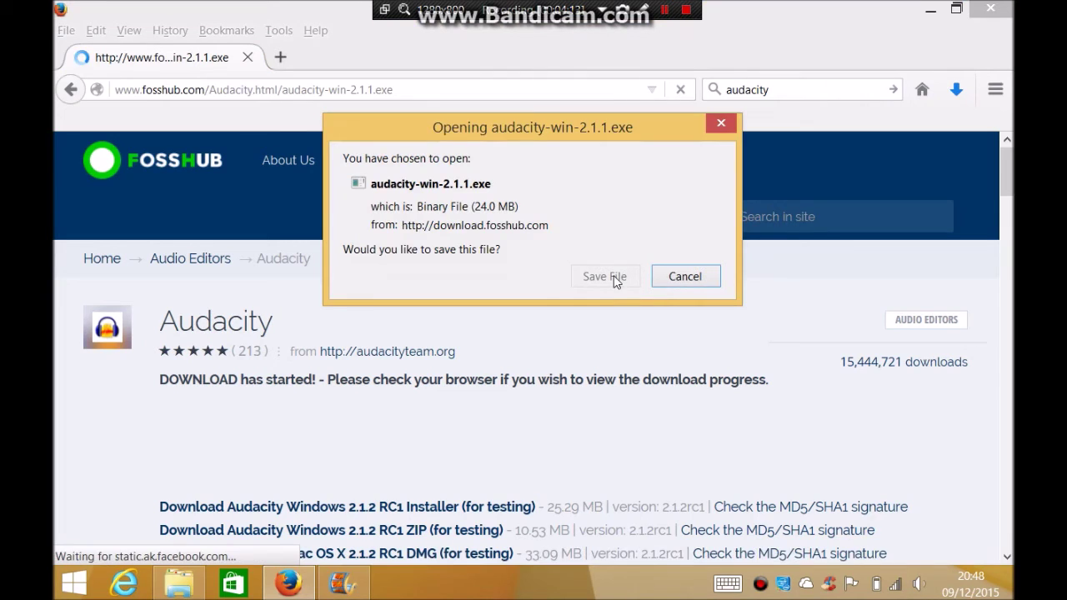
pyautogui.click(607, 275)
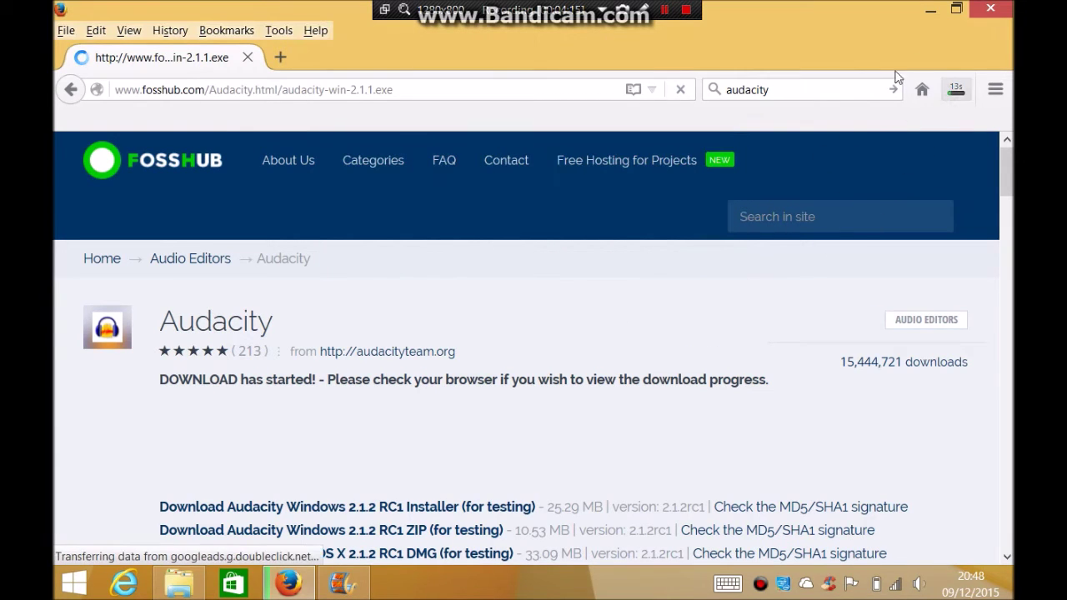
# Clear older entries from the Downloads list and run audacity-win-2.1.1.exe.
pyautogui.click(959, 101)
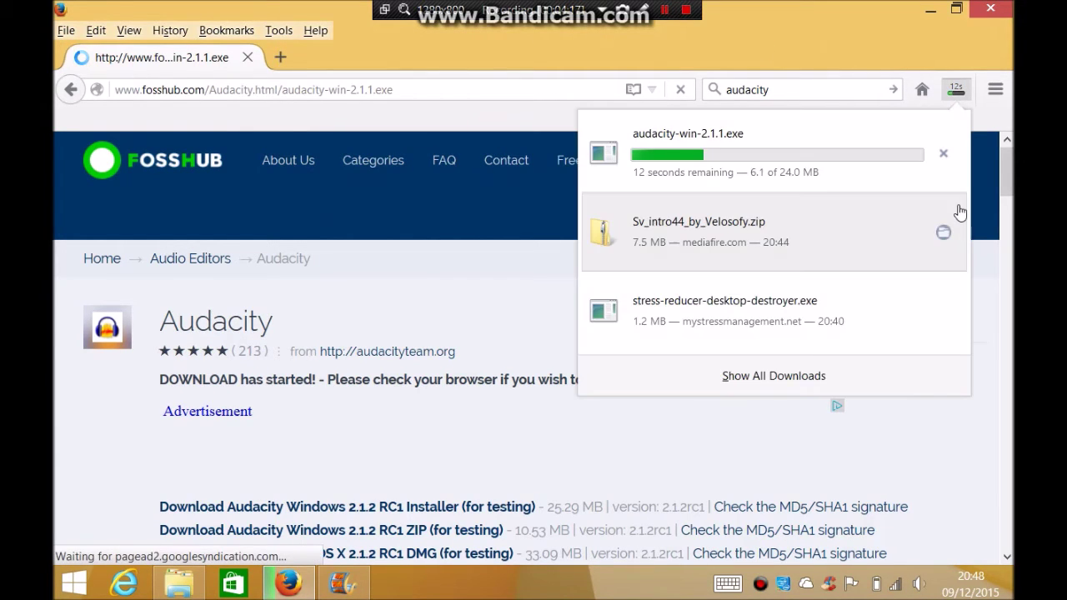
pyautogui.rightClick(883, 355)
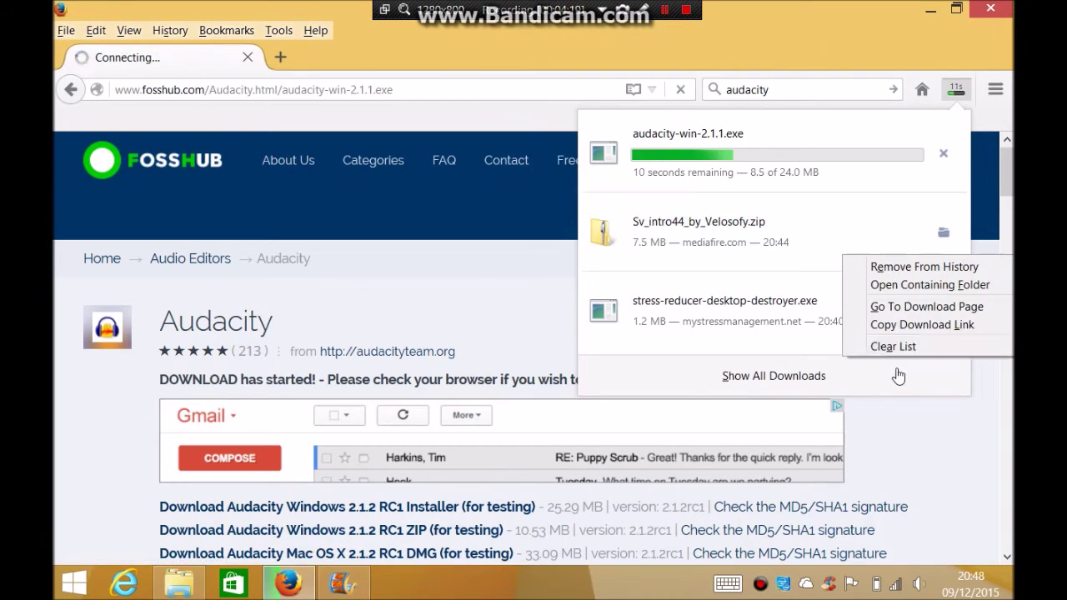
pyautogui.click(883, 348)
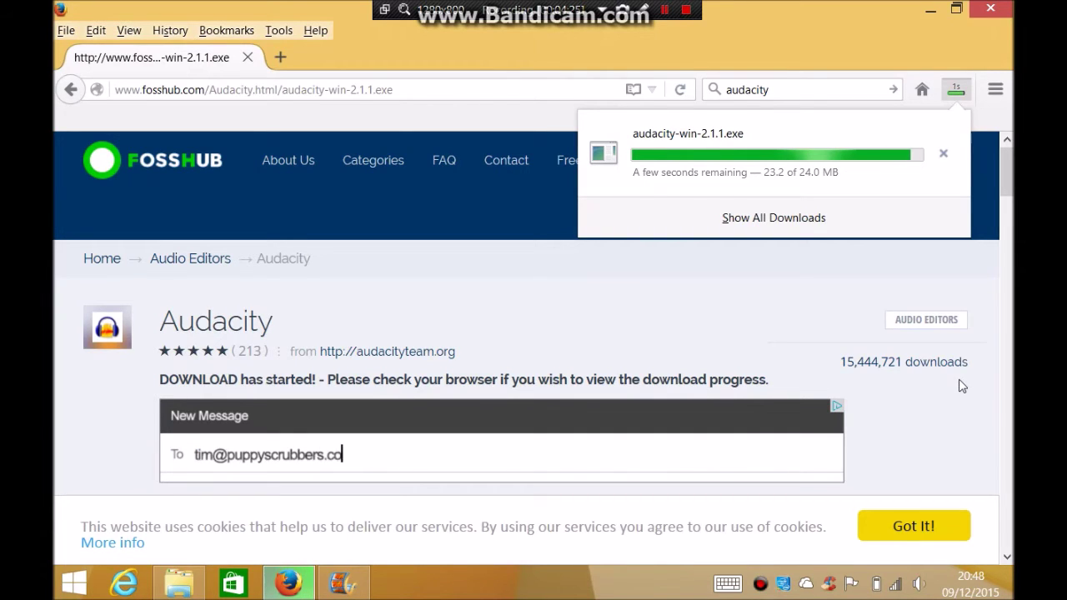
pyautogui.click(753, 331)
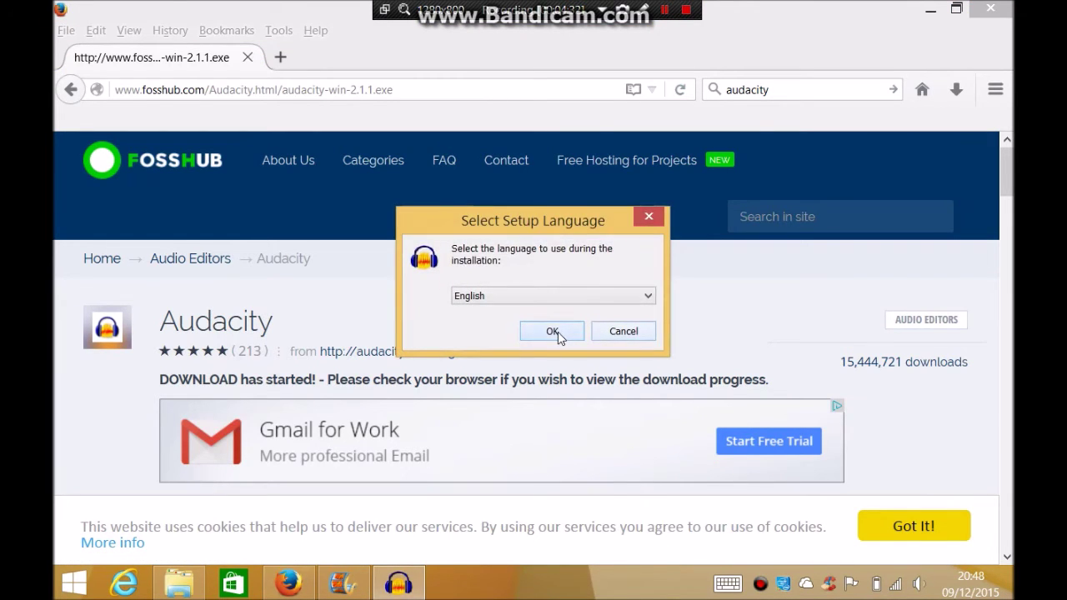
# Install Audacity in English, keeping the default location and the desktop icon option.
pyautogui.click(557, 335)
pyautogui.click(641, 440)
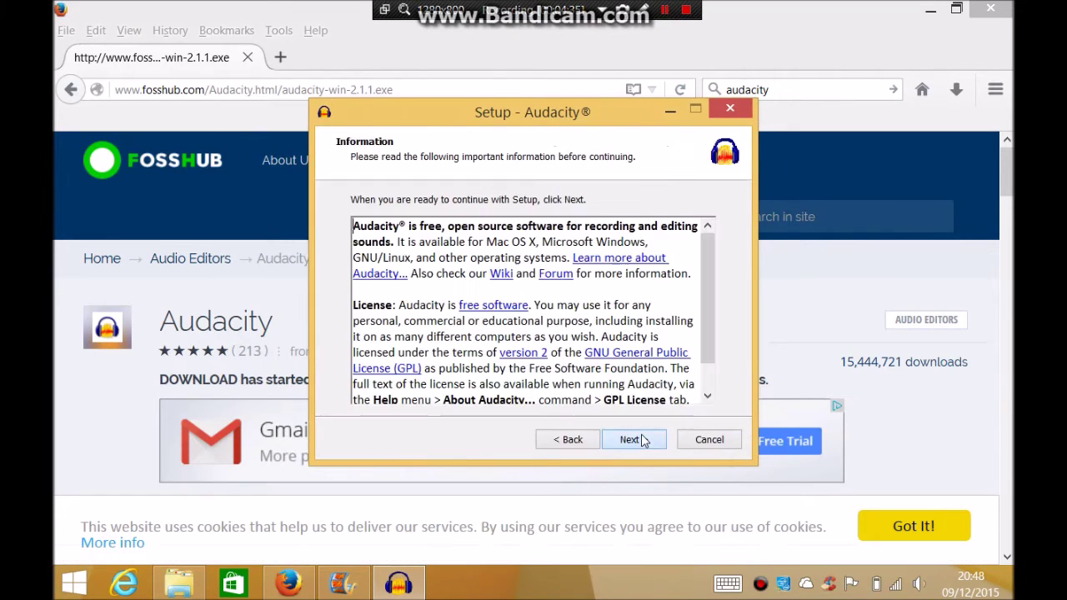
pyautogui.click(641, 440)
pyautogui.click(641, 441)
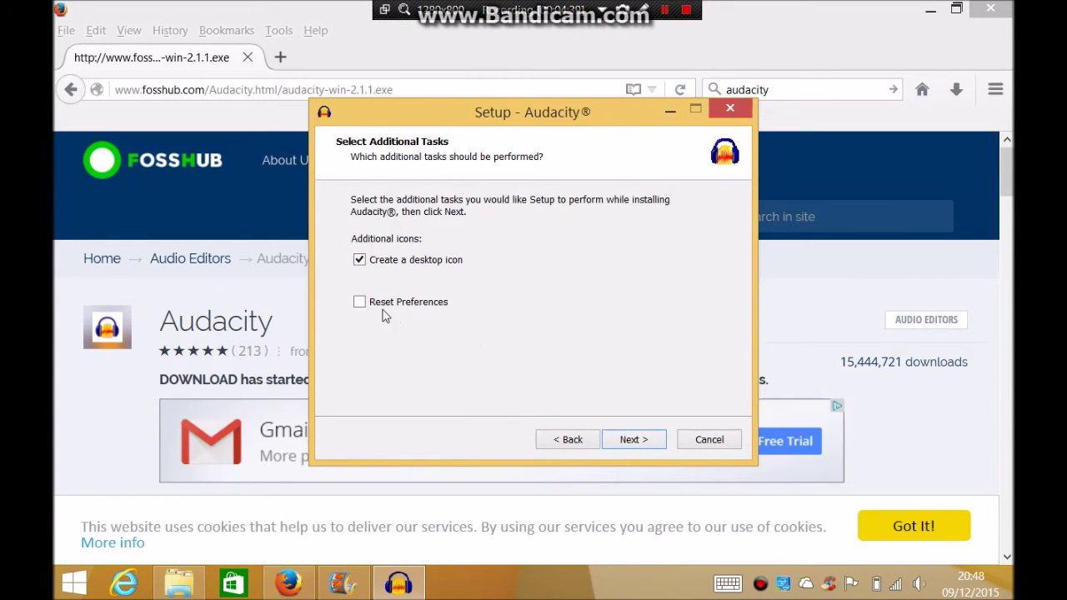
pyautogui.click(613, 446)
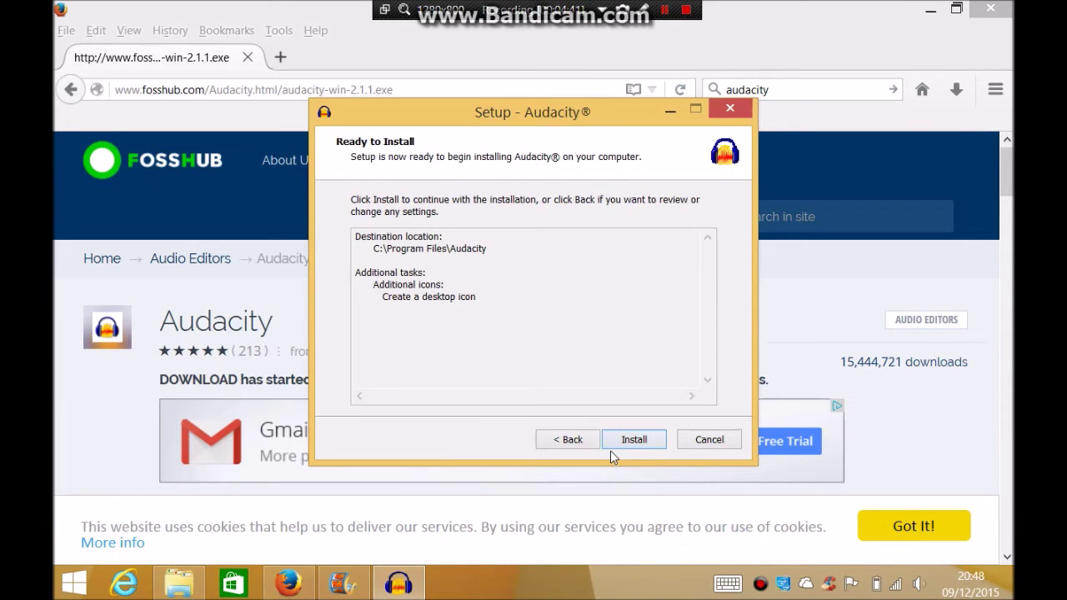
pyautogui.click(625, 443)
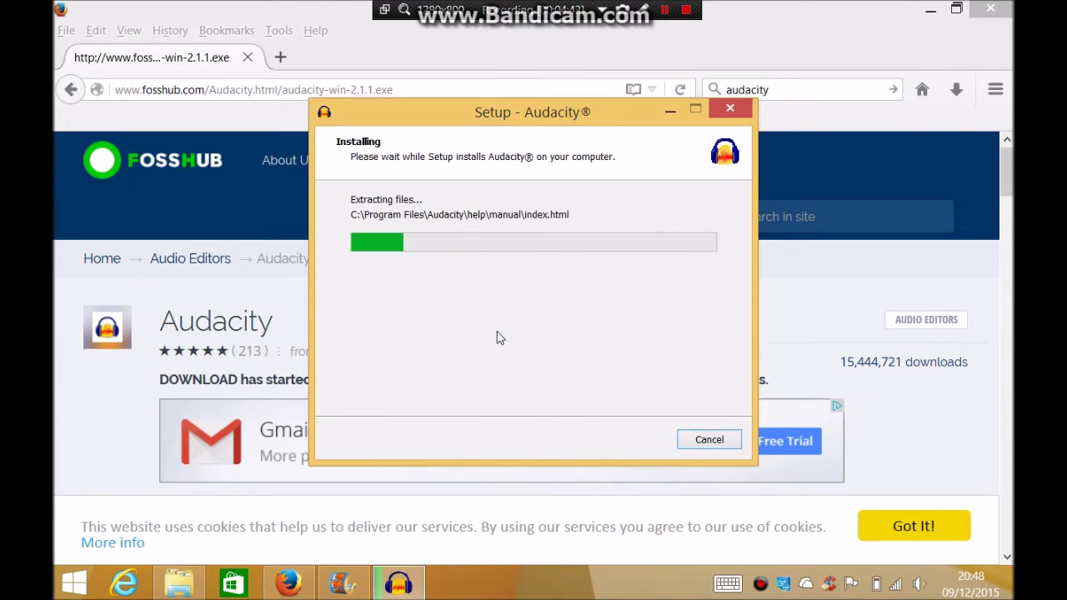
# Close Firefox and File Explorer, minimize Movie Maker, and finish setup so Audacity launches.
pyautogui.click(998, 10)
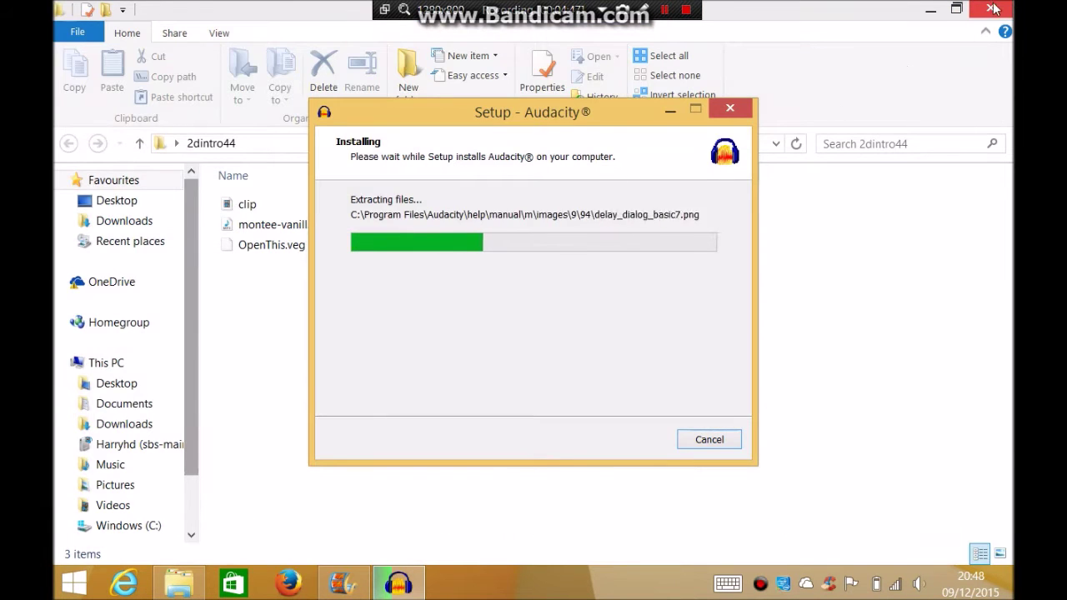
pyautogui.click(993, 12)
pyautogui.click(925, 7)
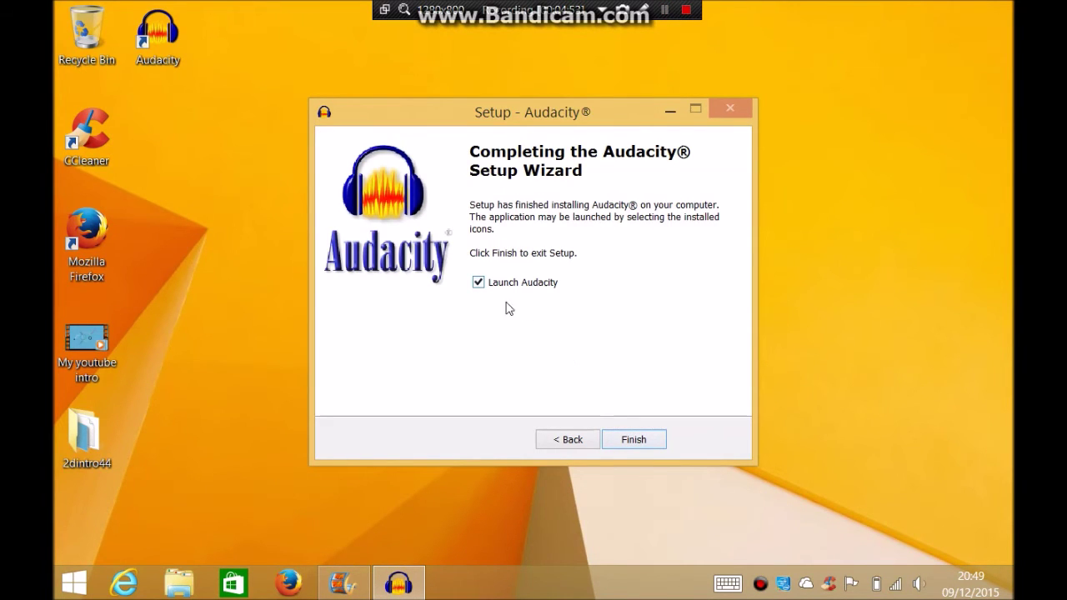
pyautogui.click(644, 442)
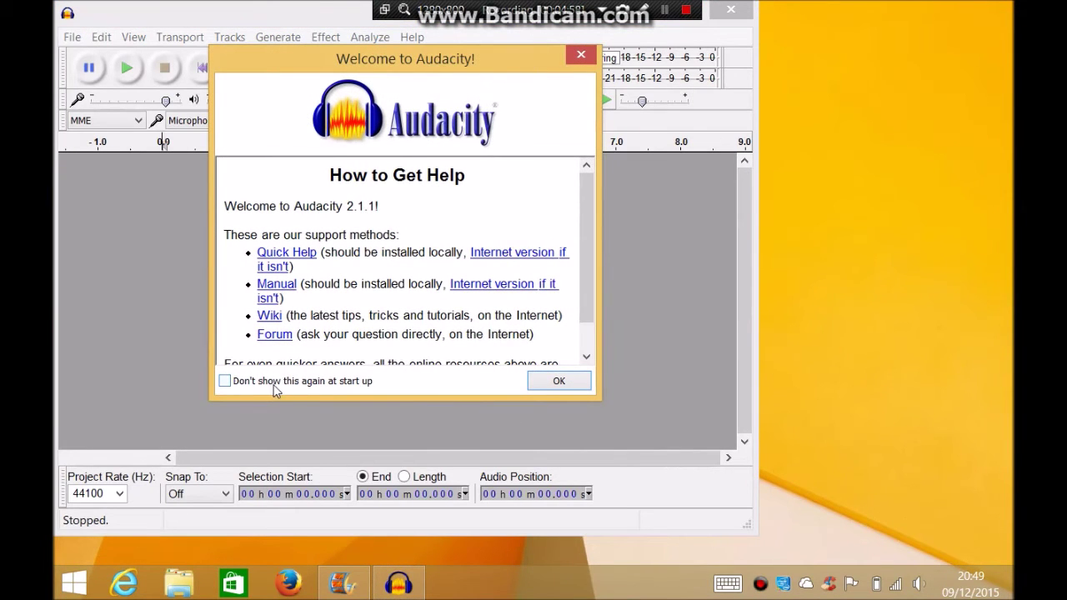
# Turn off the welcome screen for future starts and maximize the Audacity window.
pyautogui.click(324, 383)
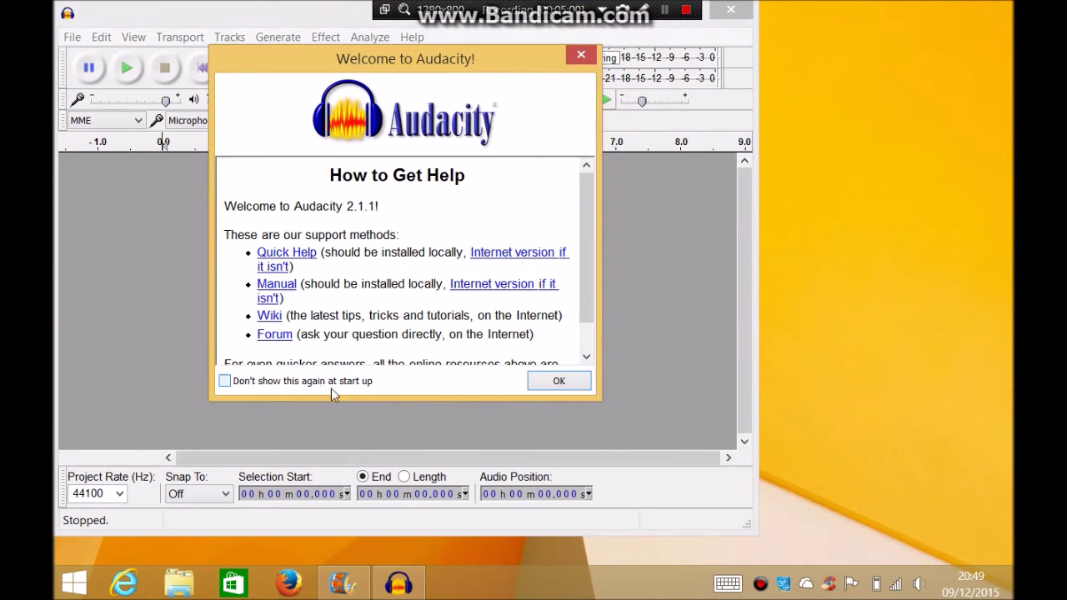
pyautogui.click(557, 382)
pyautogui.moveTo(210, 14); pyautogui.dragTo(325, 94)
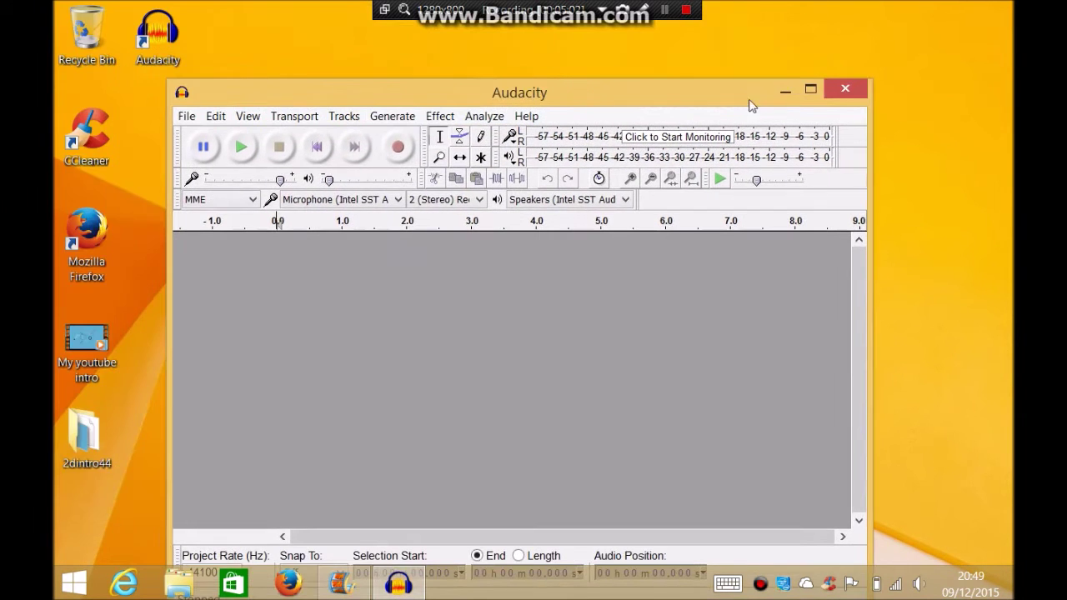
pyautogui.click(810, 89)
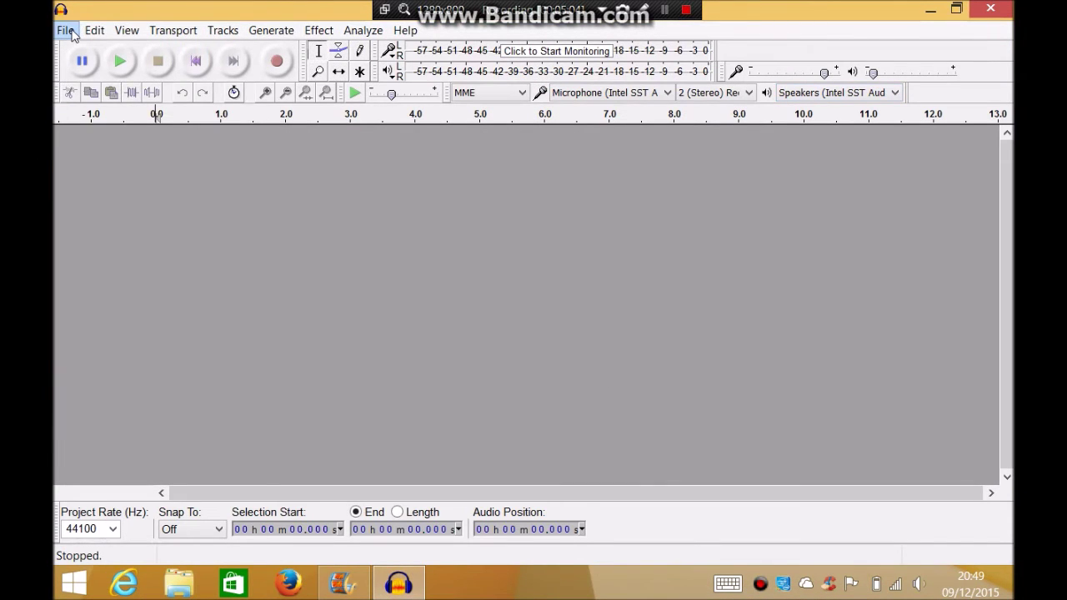
# Open montee-vanilla-vip from the Desktop's 2dintro44 folder.
pyautogui.click(67, 31)
pyautogui.click(107, 71)
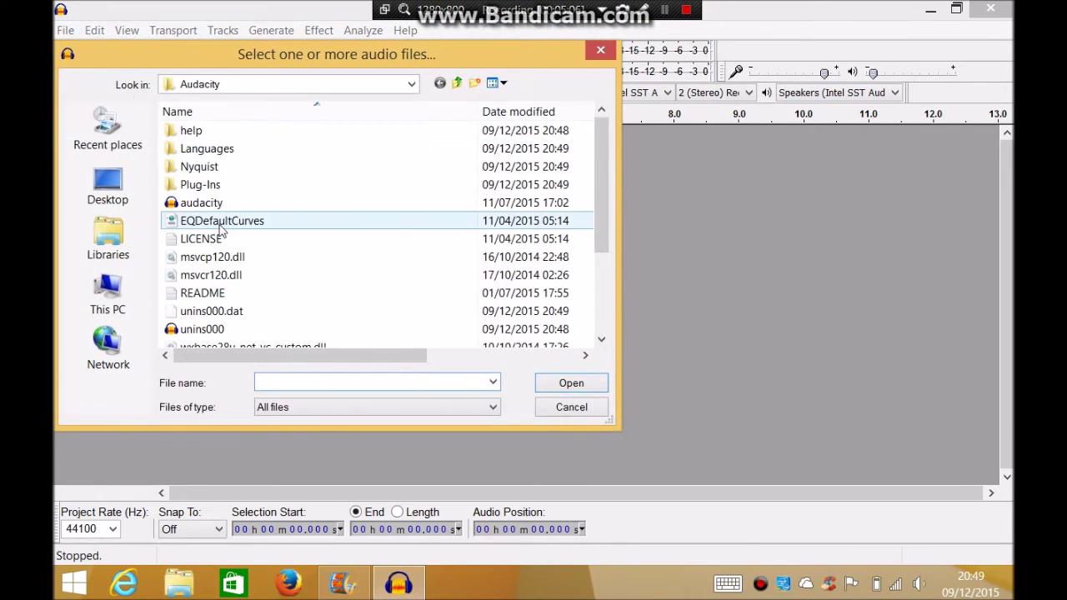
pyautogui.click(108, 185)
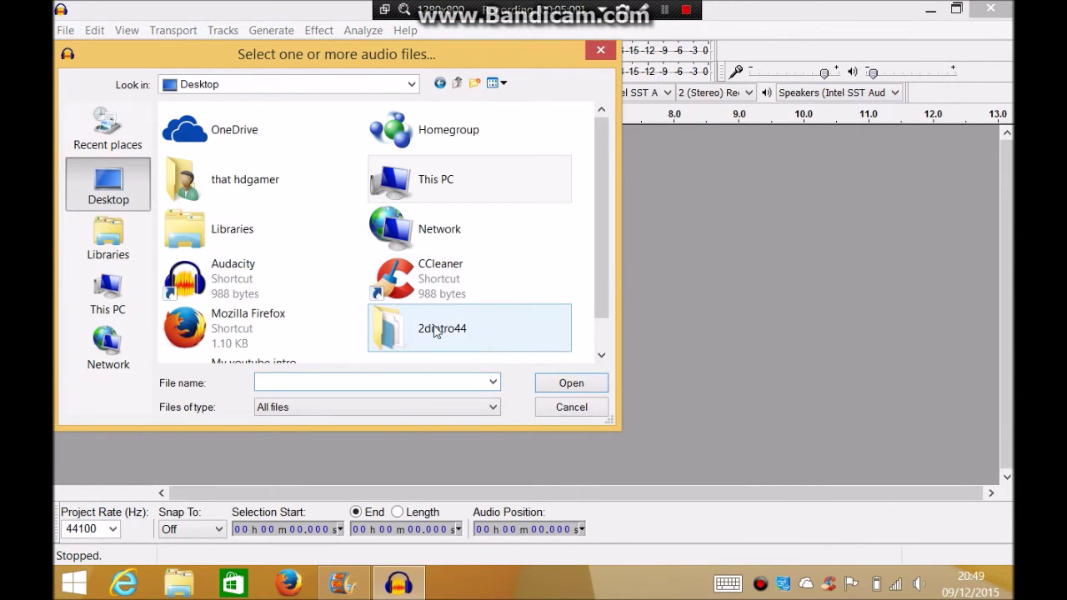
pyautogui.click(435, 331)
pyautogui.click(437, 330)
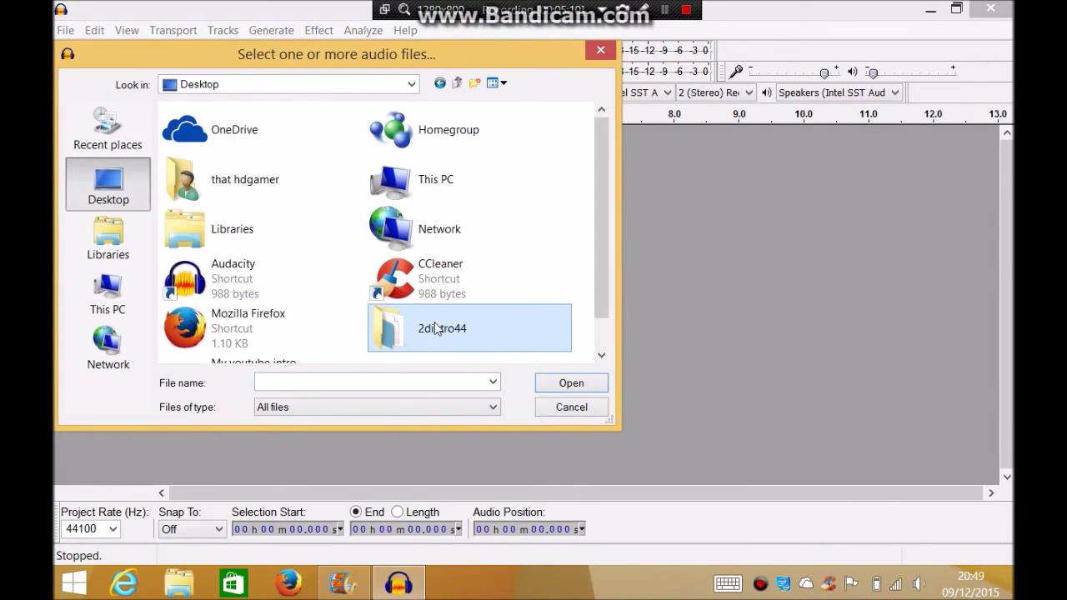
pyautogui.doubleClick(435, 329)
pyautogui.doubleClick(267, 147)
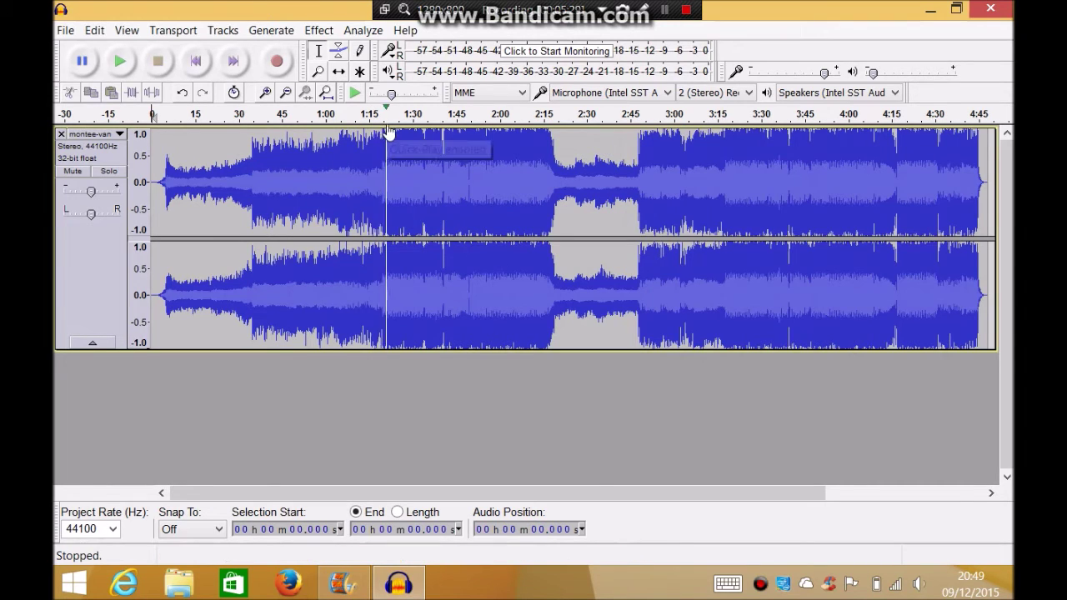
pyautogui.click(382, 132)
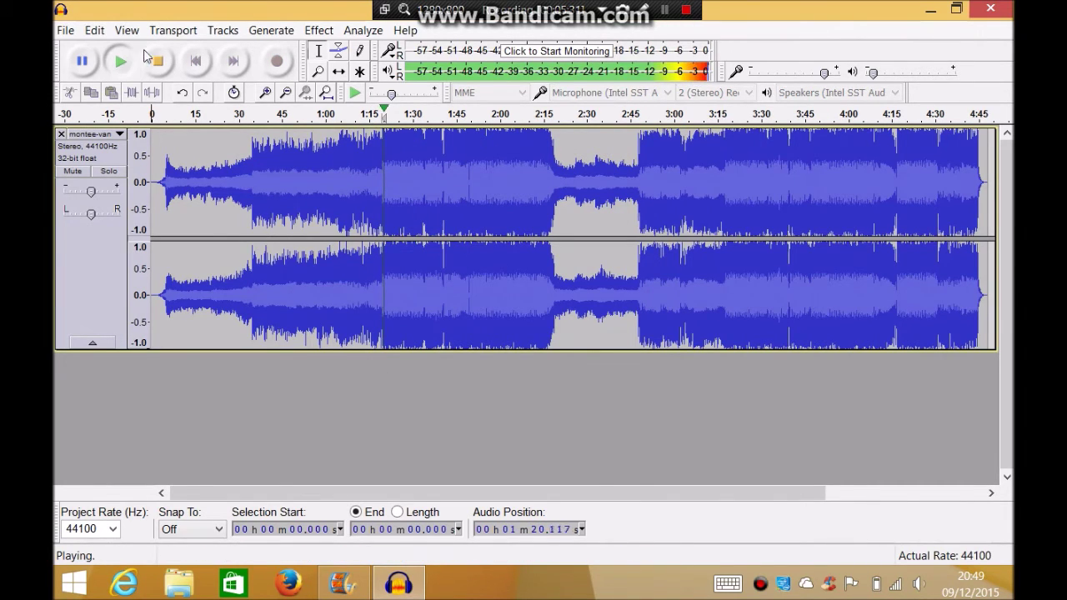
pyautogui.click(121, 62)
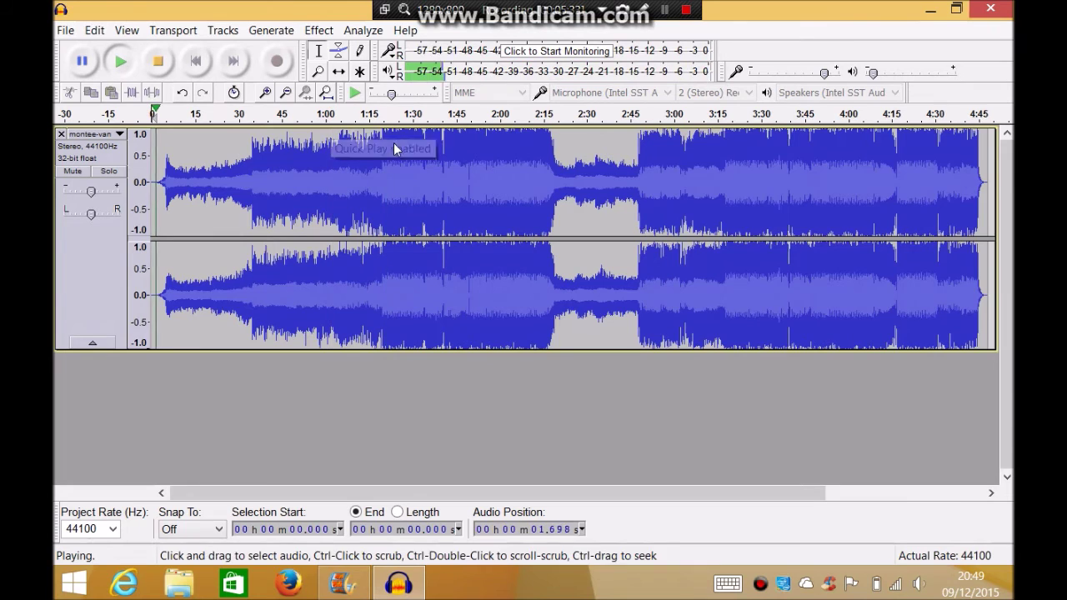
pyautogui.click(384, 121)
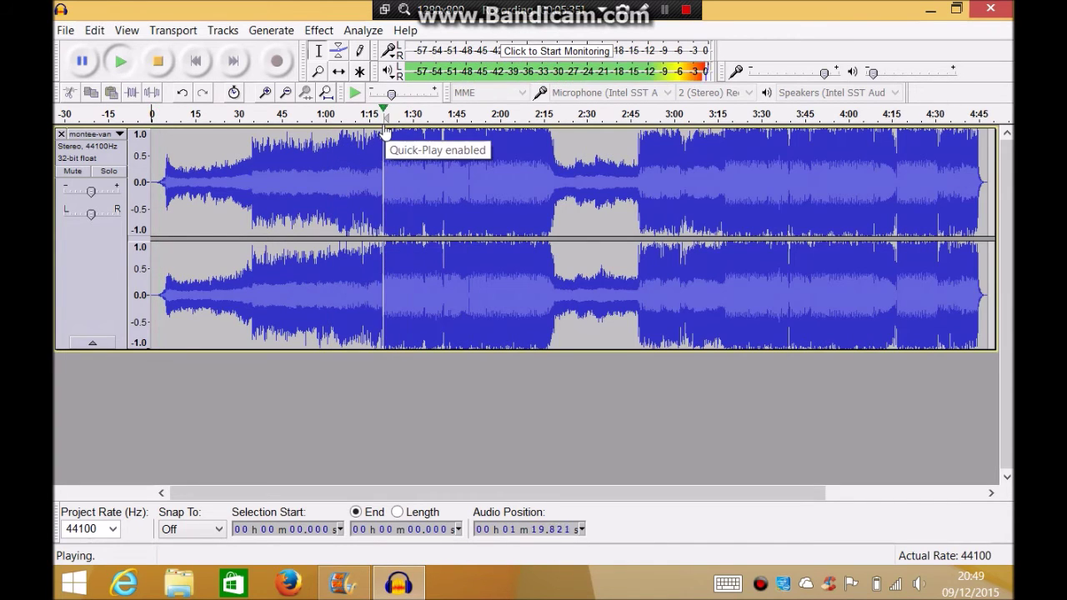
pyautogui.click(377, 109)
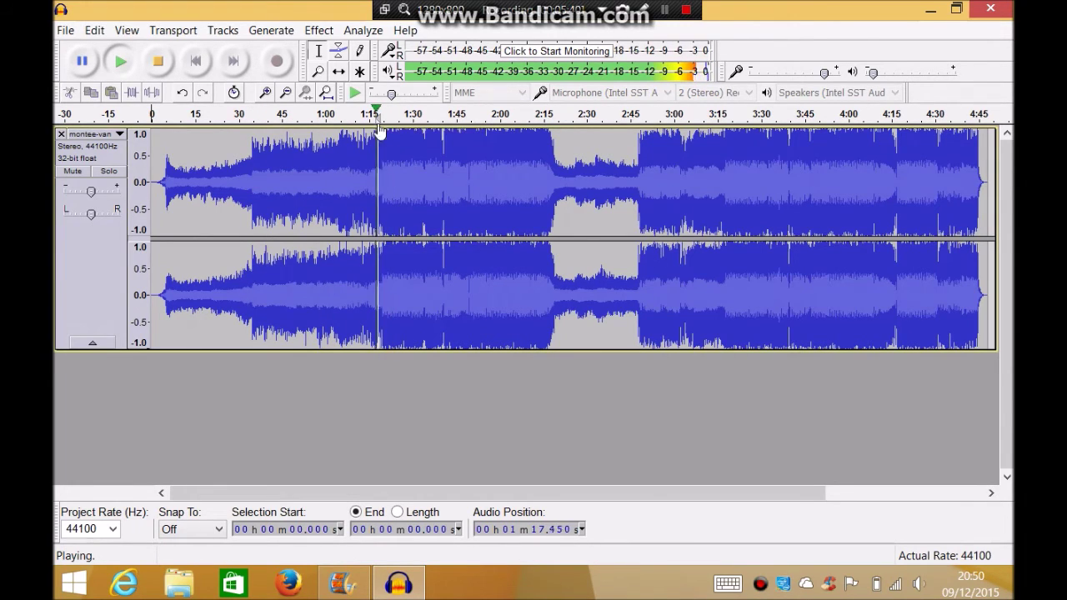
pyautogui.click(120, 61)
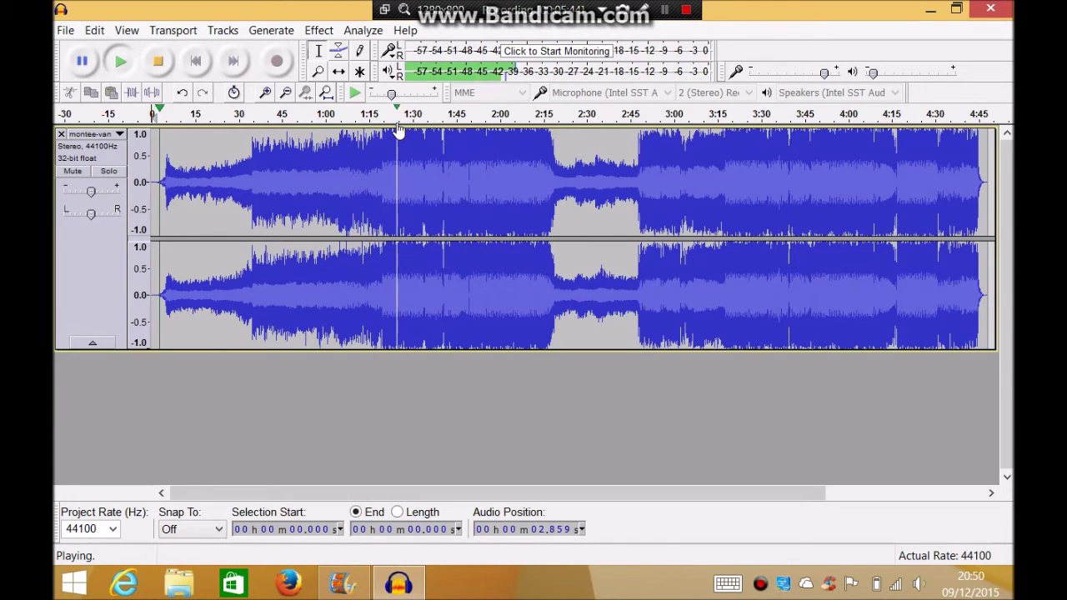
pyautogui.click(397, 512)
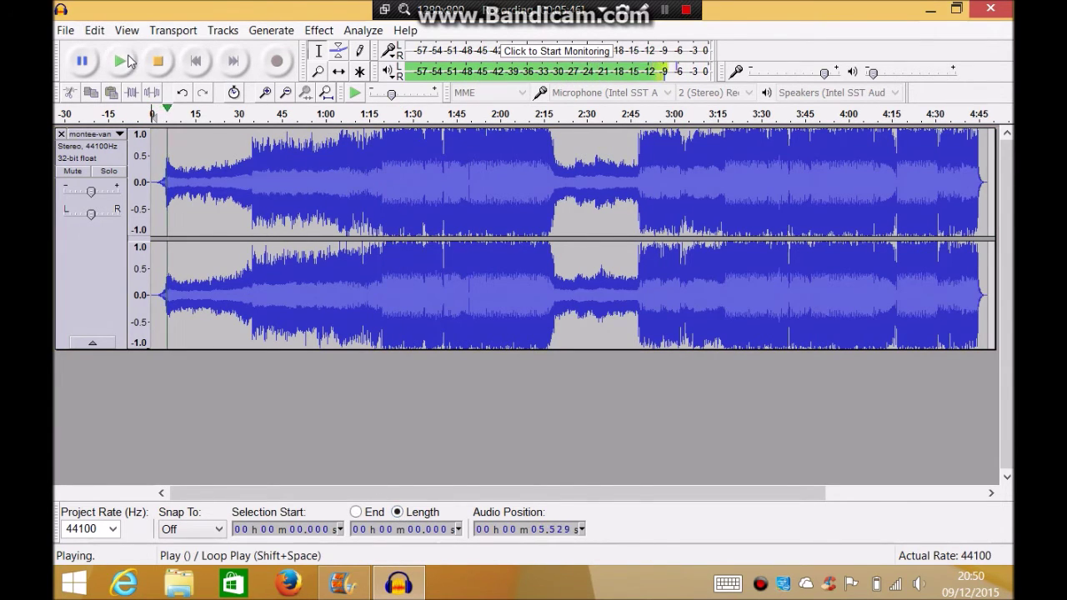
pyautogui.click(125, 60)
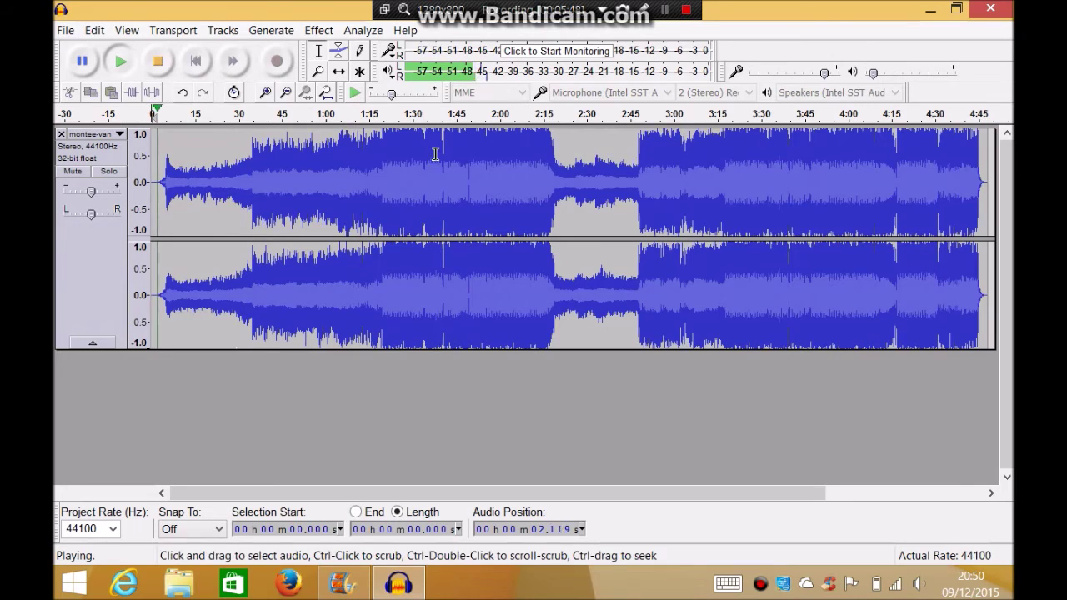
pyautogui.click(389, 115)
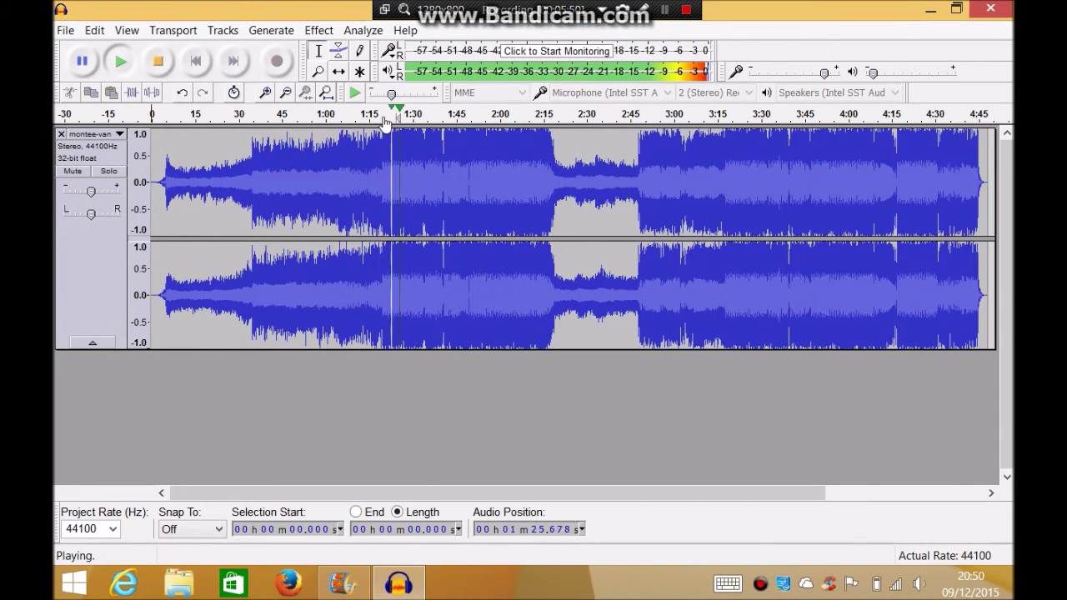
pyautogui.click(381, 114)
pyautogui.click(122, 60)
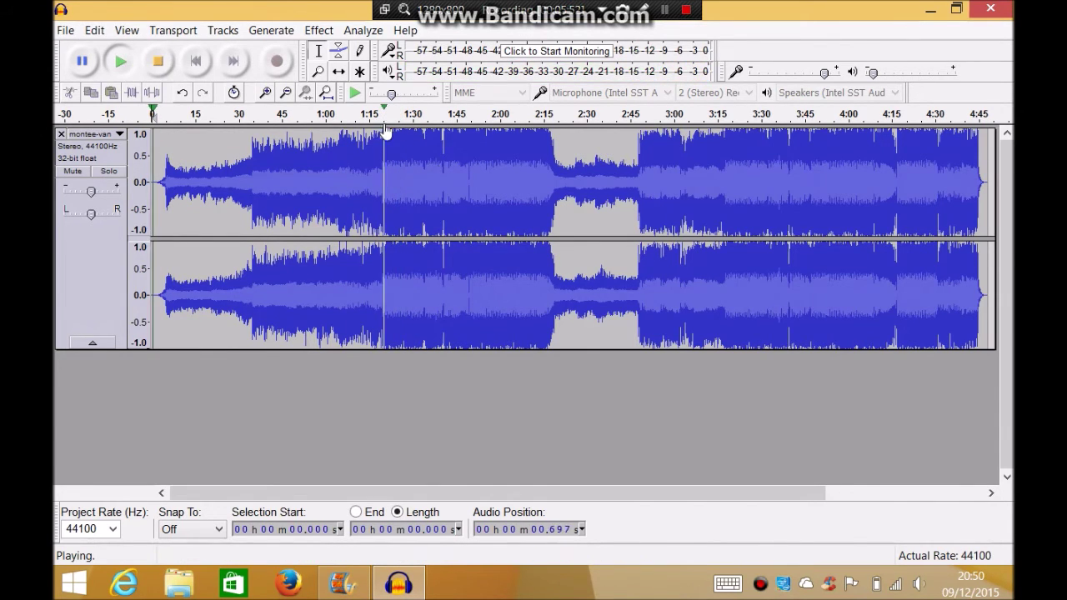
pyautogui.click(122, 61)
pyautogui.click(123, 61)
pyautogui.click(122, 62)
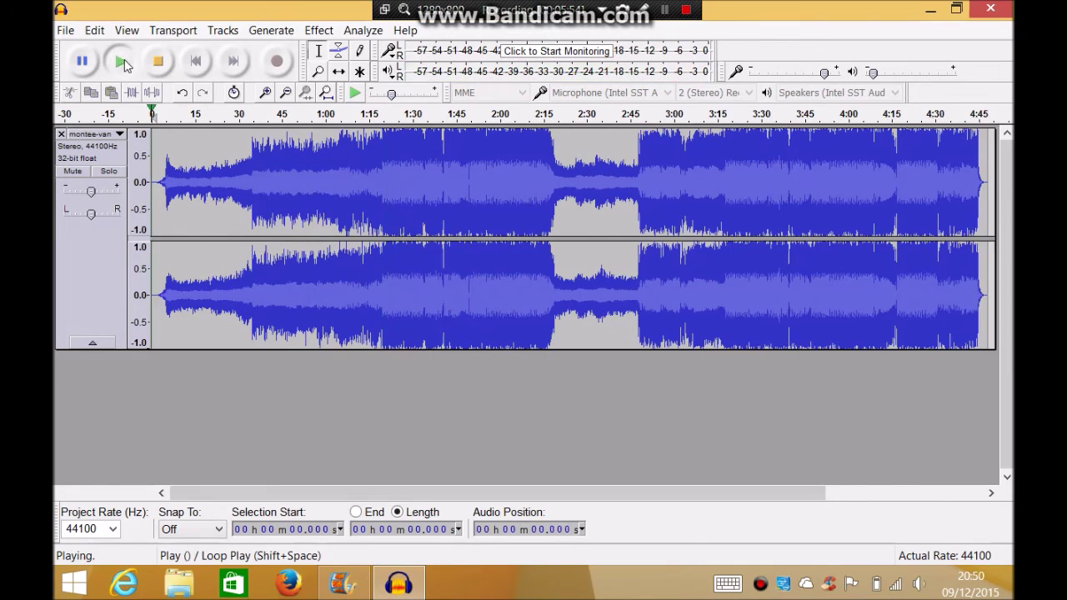
pyautogui.click(159, 62)
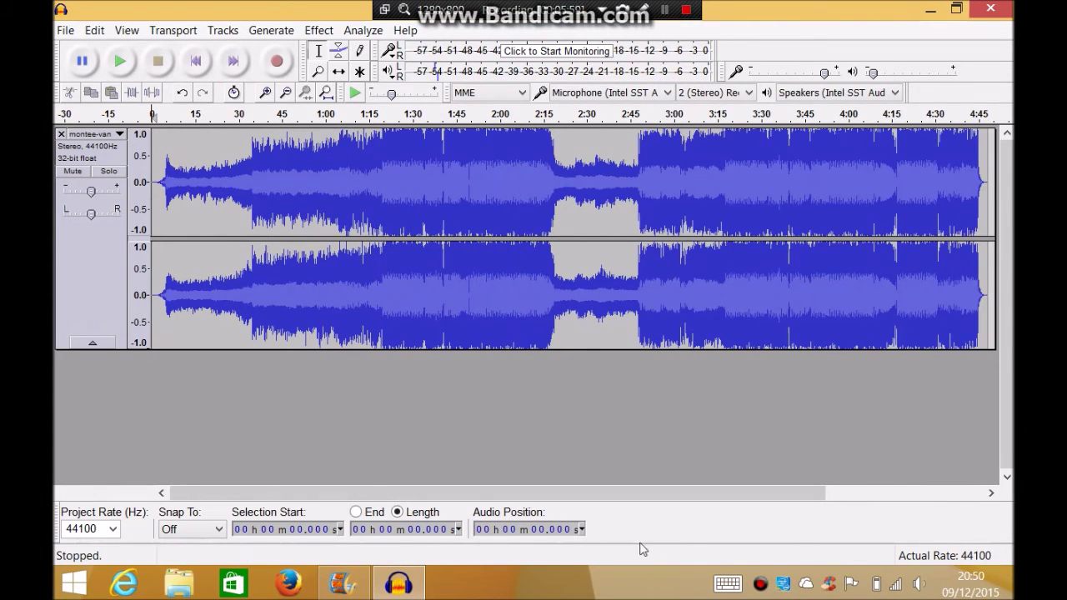
# Select from 1:25.491 to the track's end and delete it.
pyautogui.moveTo(693, 498); pyautogui.dragTo(879, 495)
pyautogui.click(784, 254)
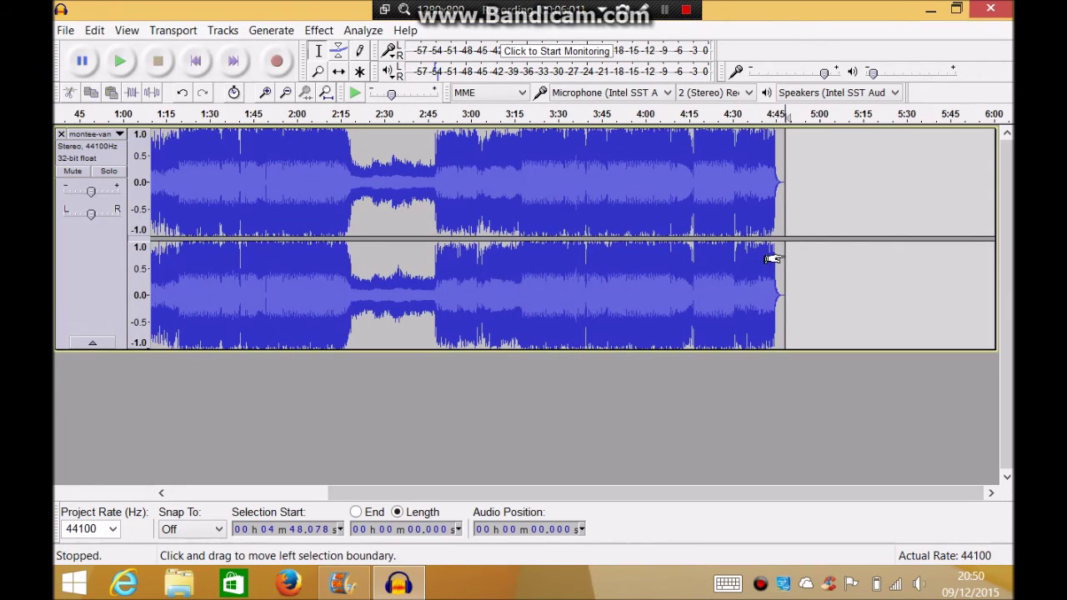
pyautogui.moveTo(792, 258)
pyautogui.mouseDown()
pyautogui.moveTo(717, 257)
pyautogui.moveTo(598, 307)
pyautogui.moveTo(579, 338)
pyautogui.moveTo(410, 375)
pyautogui.moveTo(195, 367)
pyautogui.mouseUp()
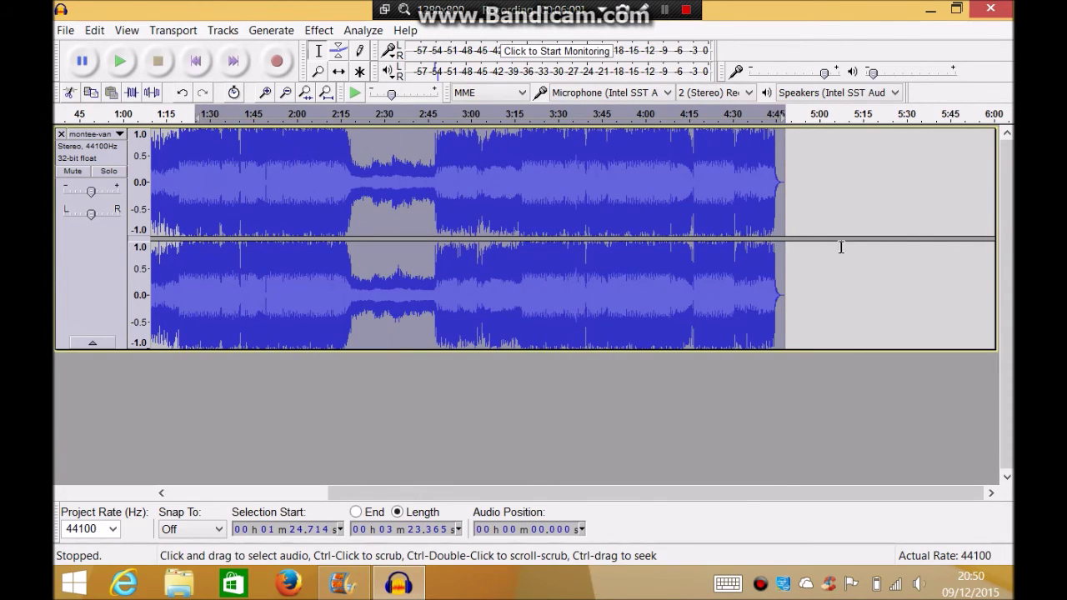
pyautogui.moveTo(774, 262); pyautogui.dragTo(313, 288)
pyautogui.moveTo(129, 309); pyautogui.dragTo(395, 334)
pyautogui.click(847, 281)
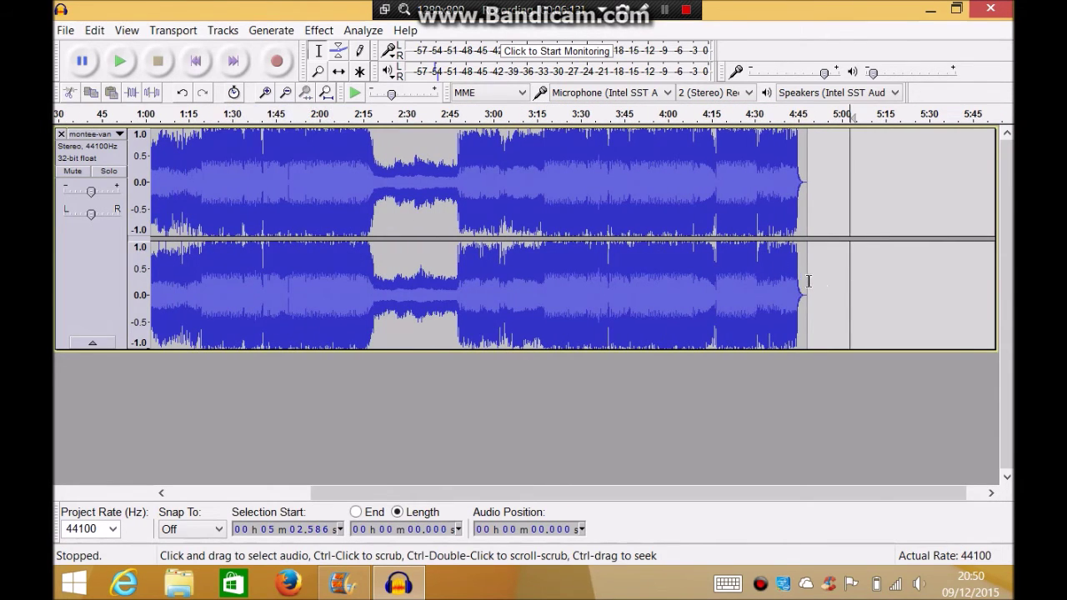
pyautogui.click(803, 282)
pyautogui.moveTo(802, 285); pyautogui.dragTo(237, 377)
pyautogui.click(807, 300)
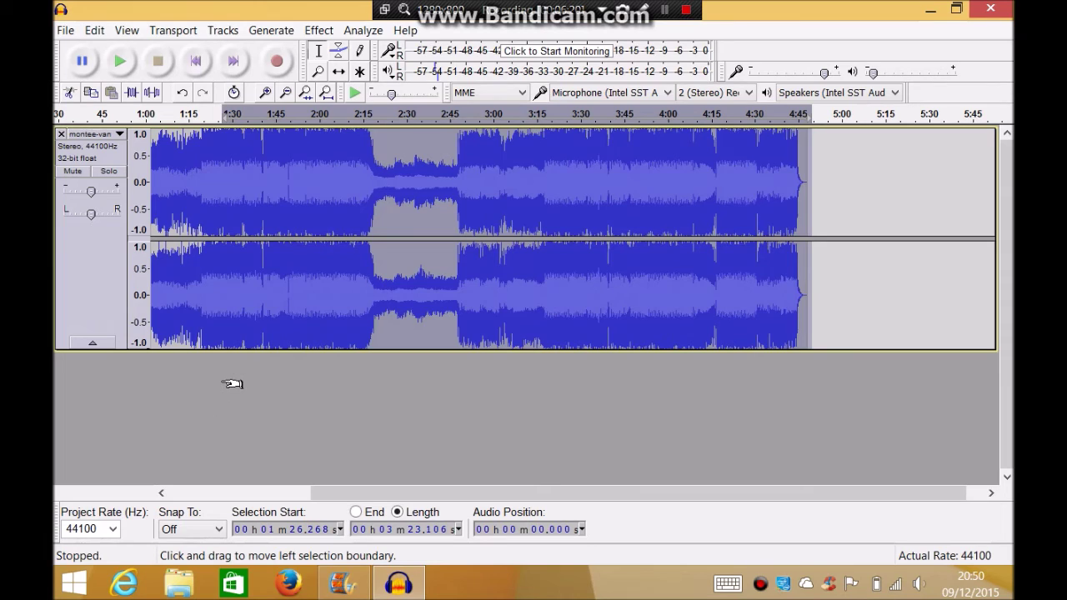
pyautogui.moveTo(222, 386); pyautogui.dragTo(220, 383)
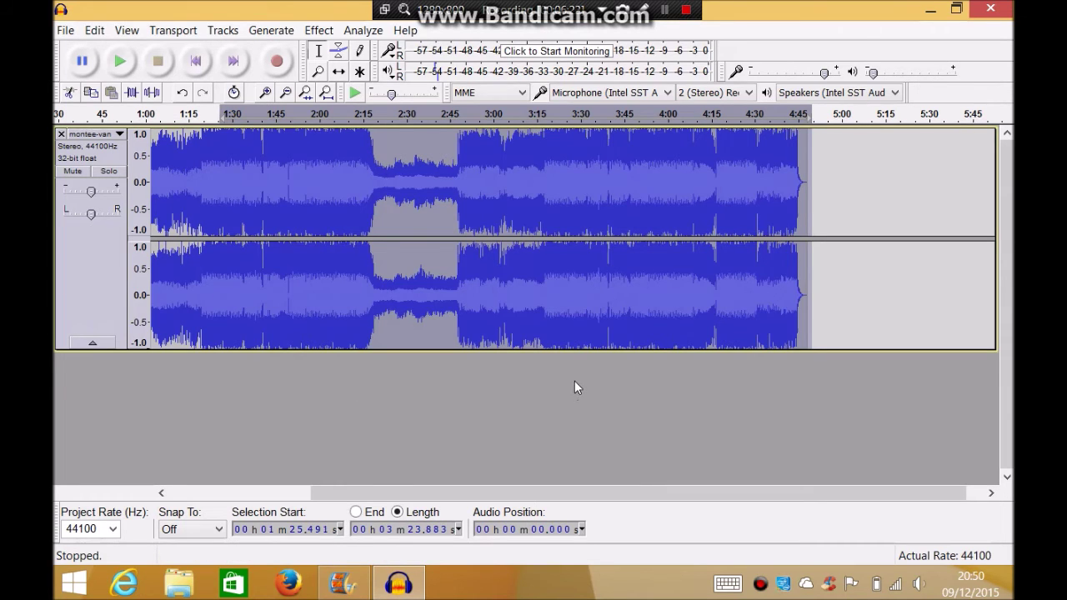
pyautogui.press('Delete')
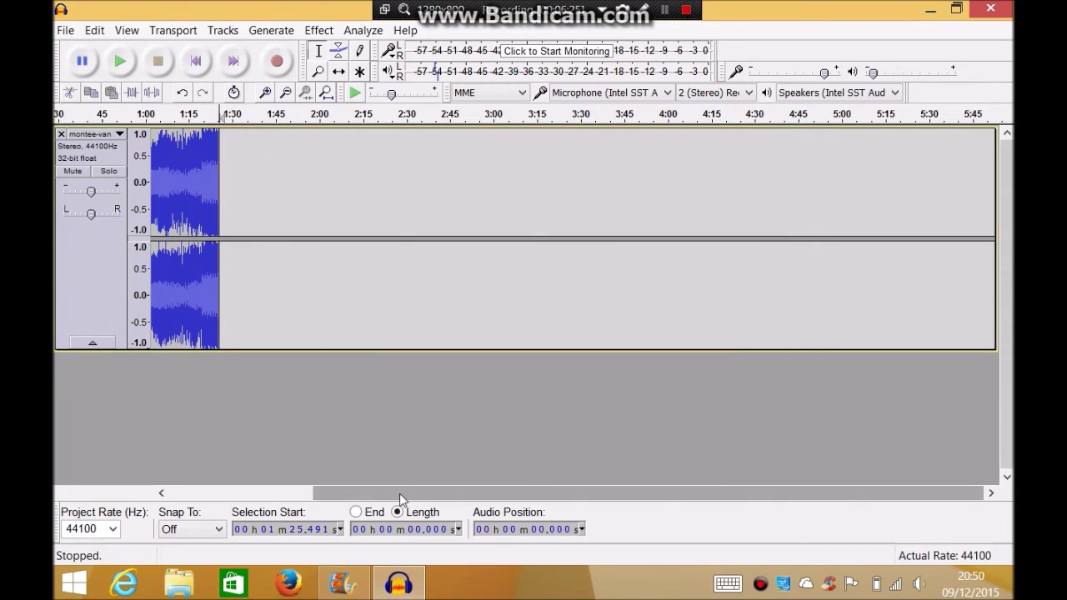
# Delete the audio from the start to about 1:17 and play the trimmed clip.
pyautogui.moveTo(399, 494); pyautogui.dragTo(256, 493)
pyautogui.click(148, 318)
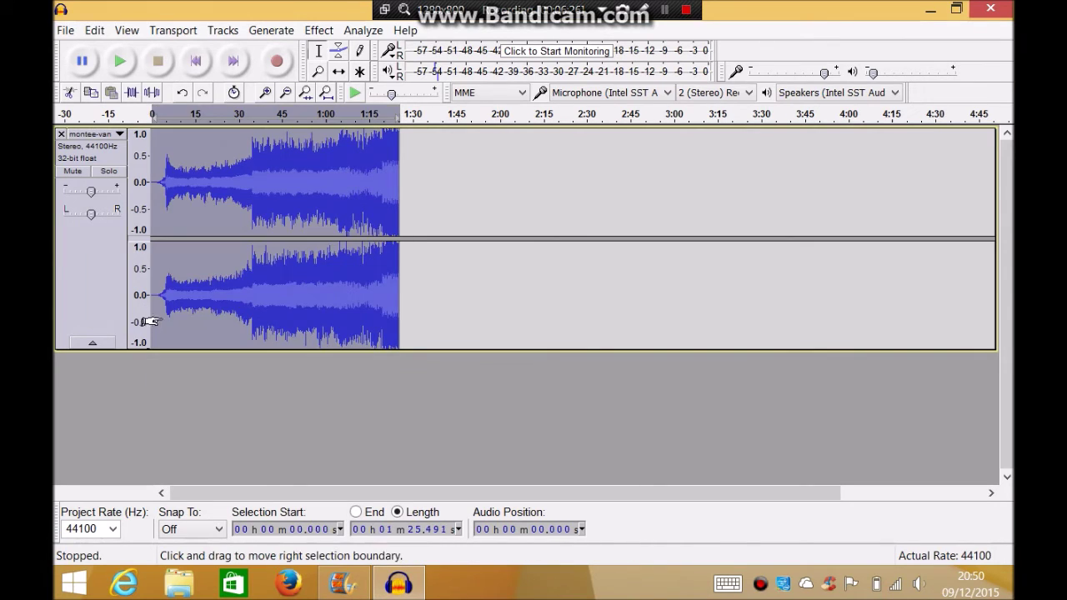
pyautogui.hotkey('ctrl', 'a')
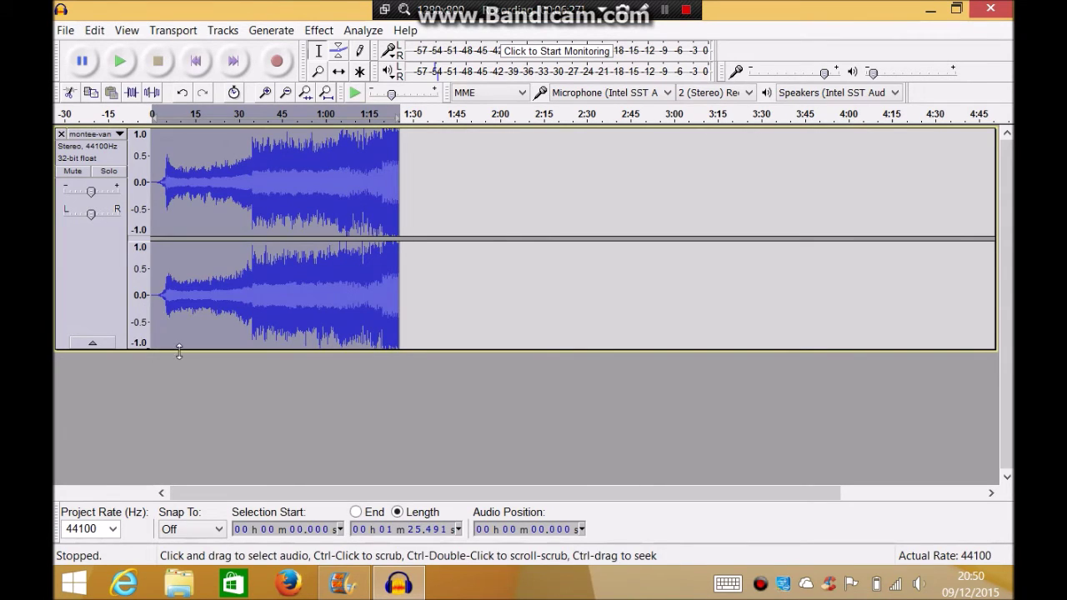
pyautogui.click(153, 315)
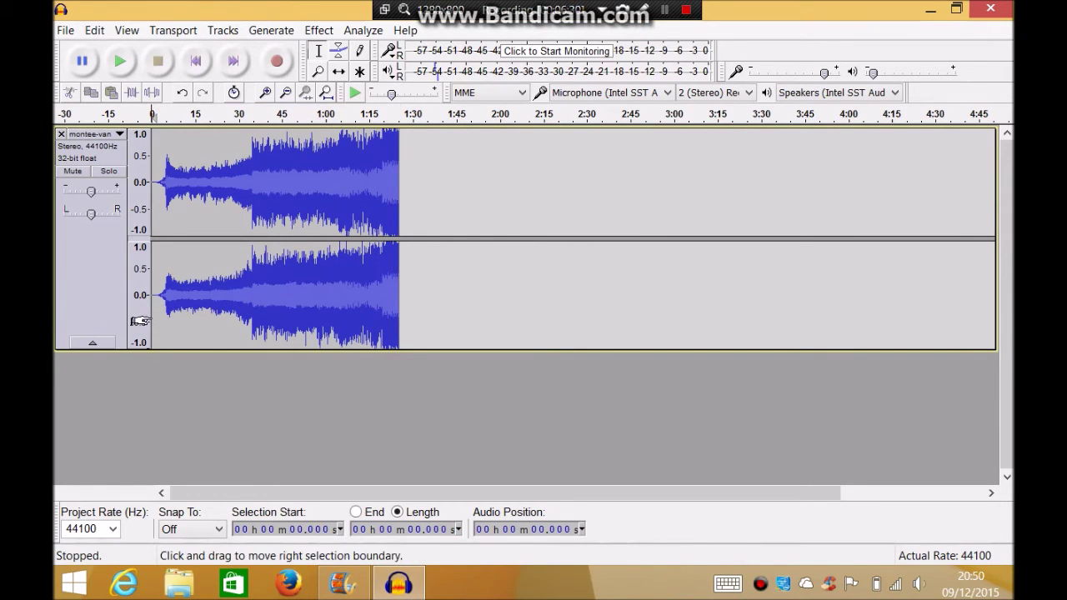
pyautogui.moveTo(152, 323); pyautogui.dragTo(361, 349)
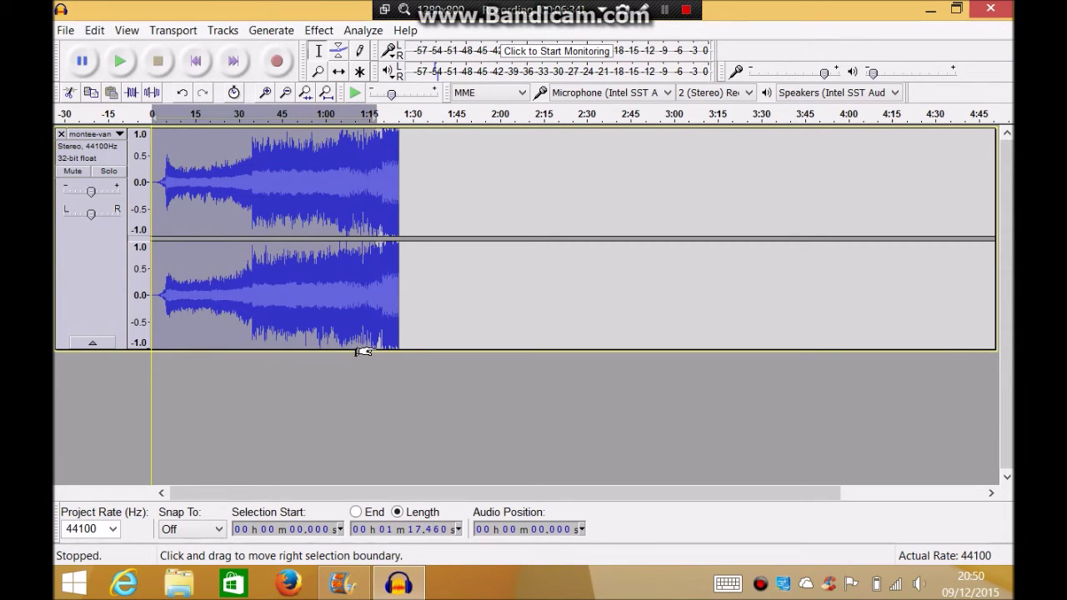
pyautogui.press('Delete')
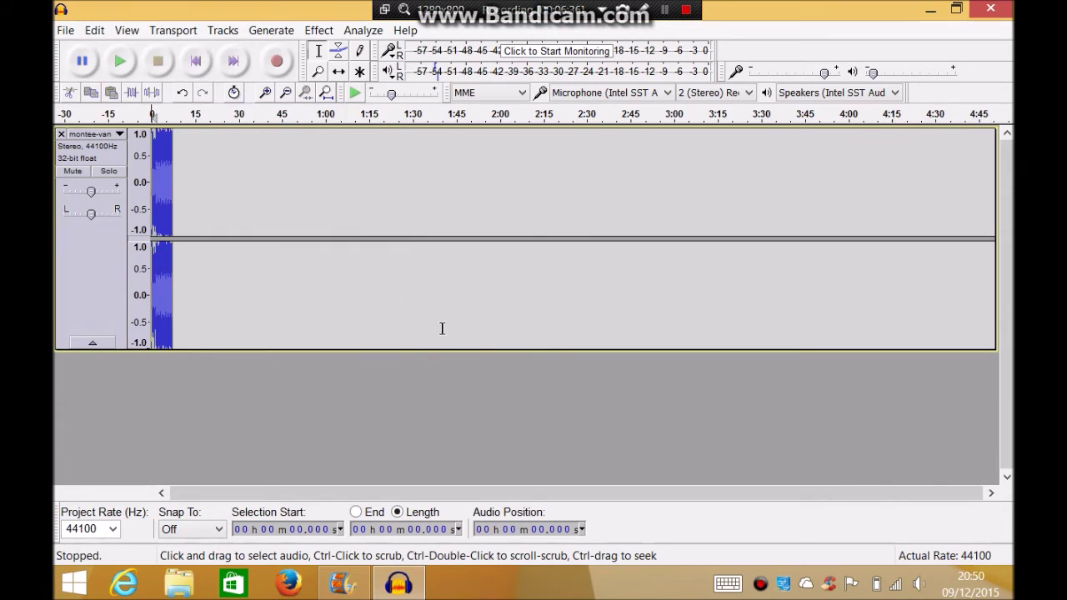
pyautogui.click(120, 61)
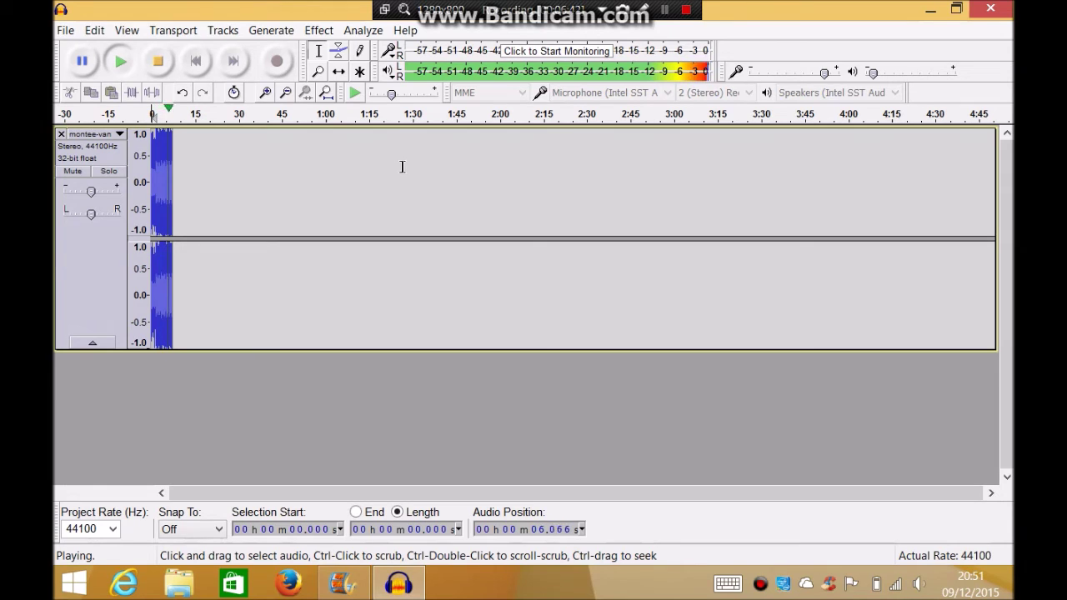
# Undo both earlier deletions to restore the full song.
pyautogui.click(94, 30)
pyautogui.click(111, 51)
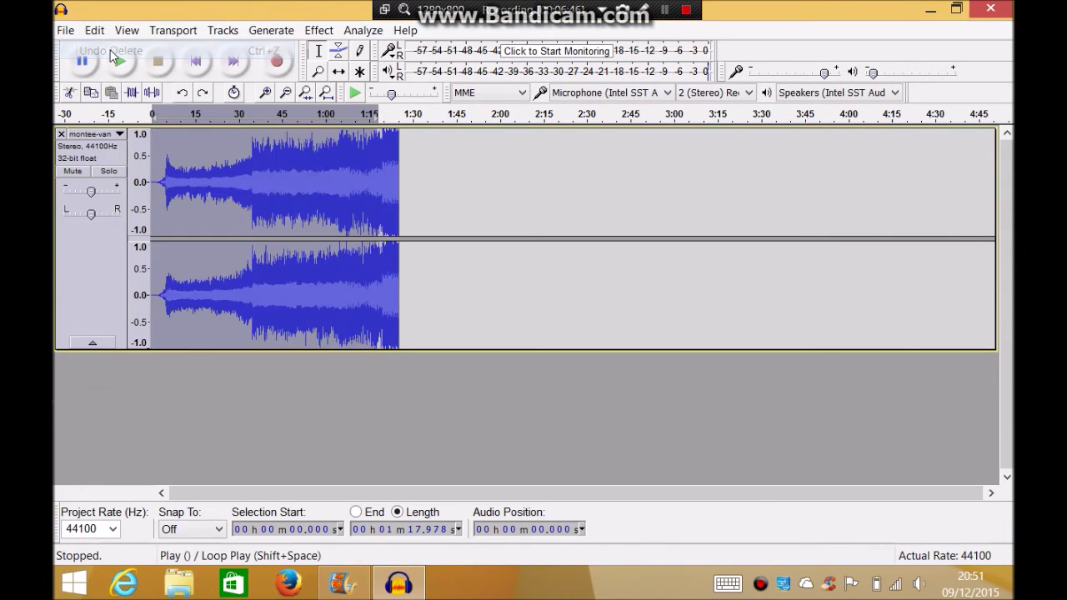
pyautogui.click(94, 30)
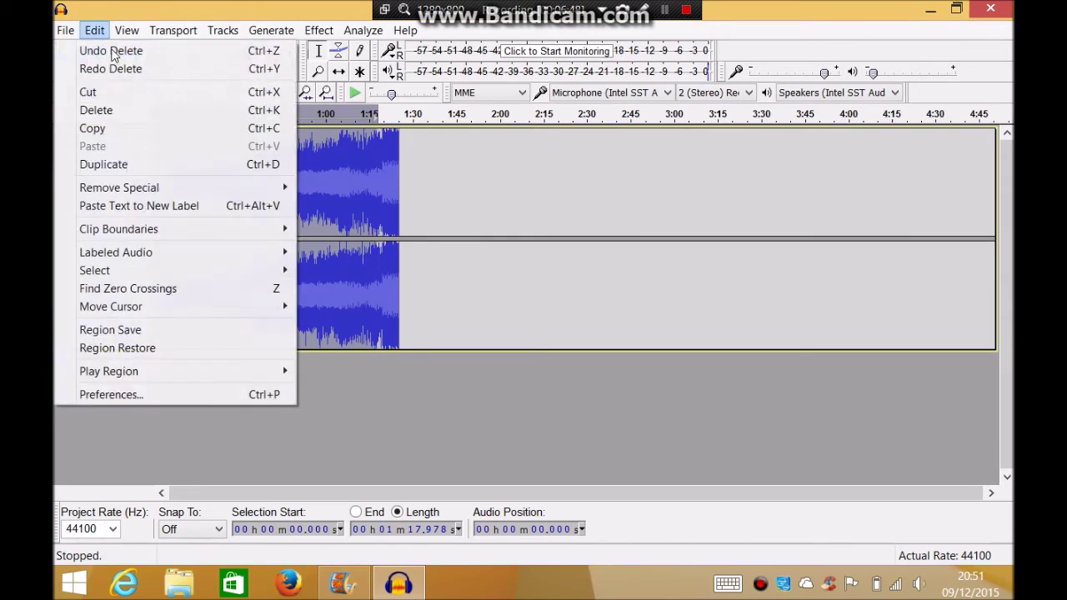
pyautogui.click(108, 49)
# Select from 1:26.786 to the track's end and delete it.
pyautogui.click(980, 268)
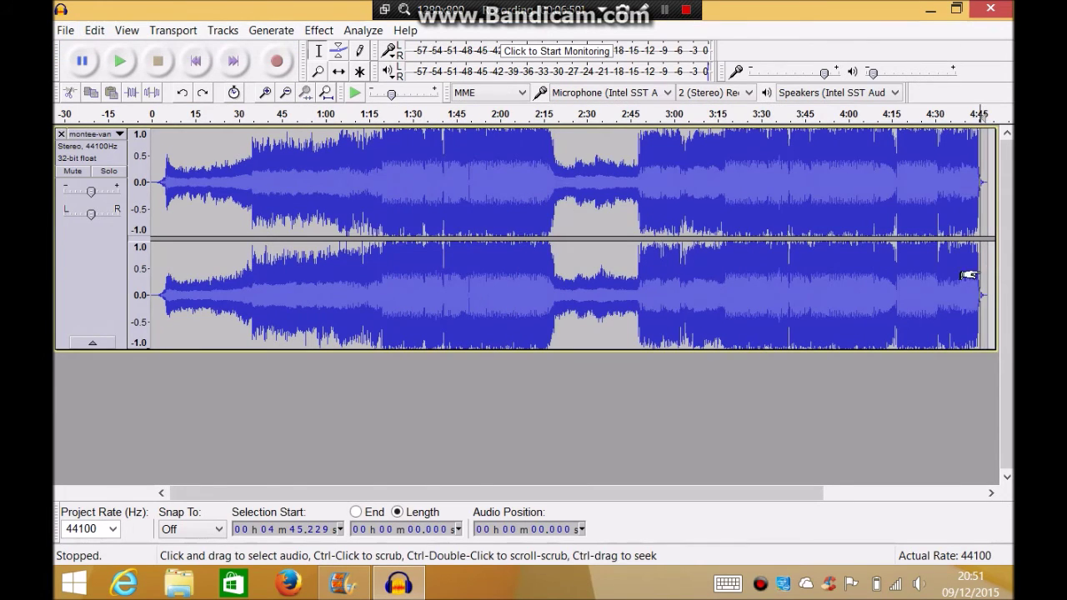
pyautogui.moveTo(988, 273); pyautogui.dragTo(976, 278)
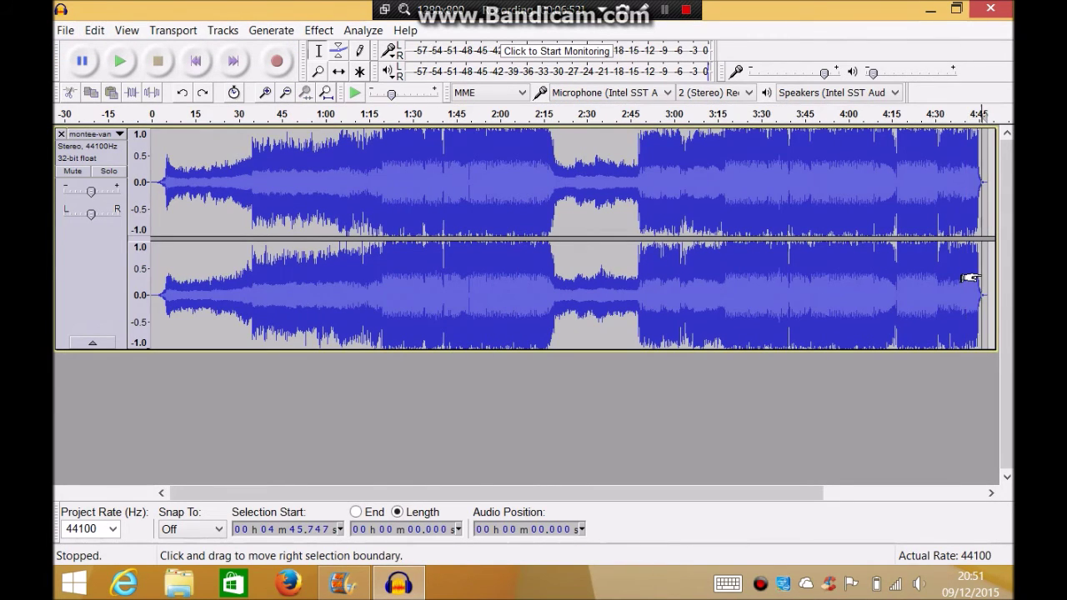
pyautogui.doubleClick(971, 273)
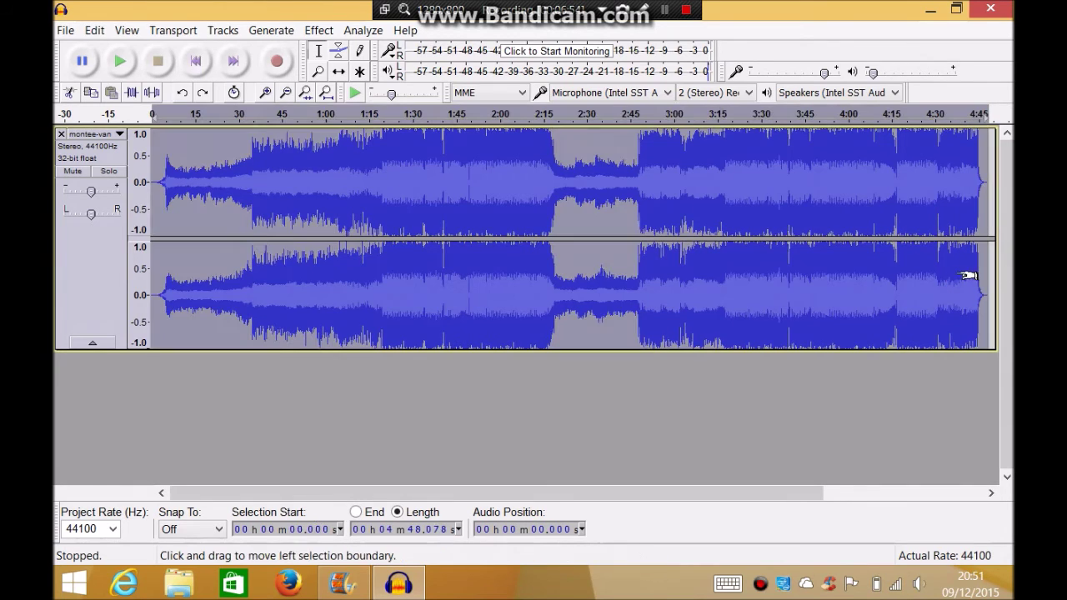
pyautogui.click(972, 275)
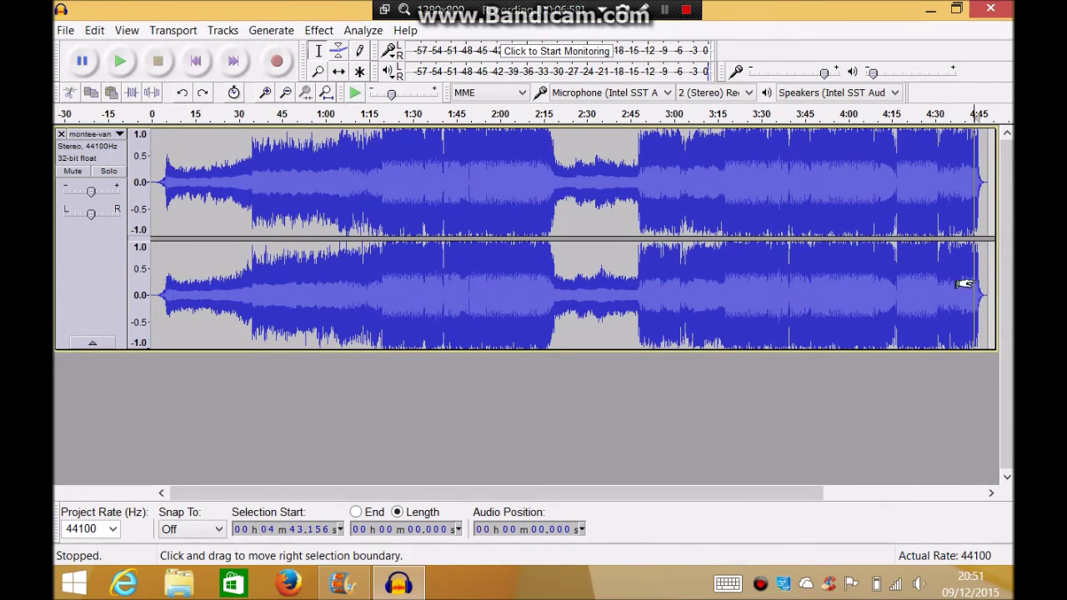
pyautogui.moveTo(976, 280); pyautogui.dragTo(412, 367)
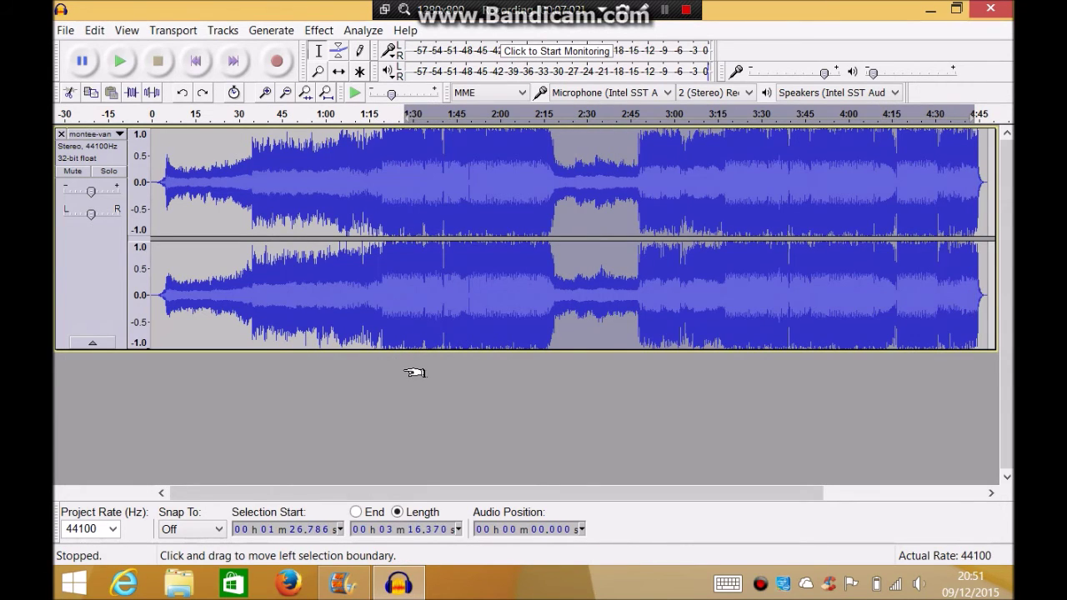
pyautogui.press('Delete')
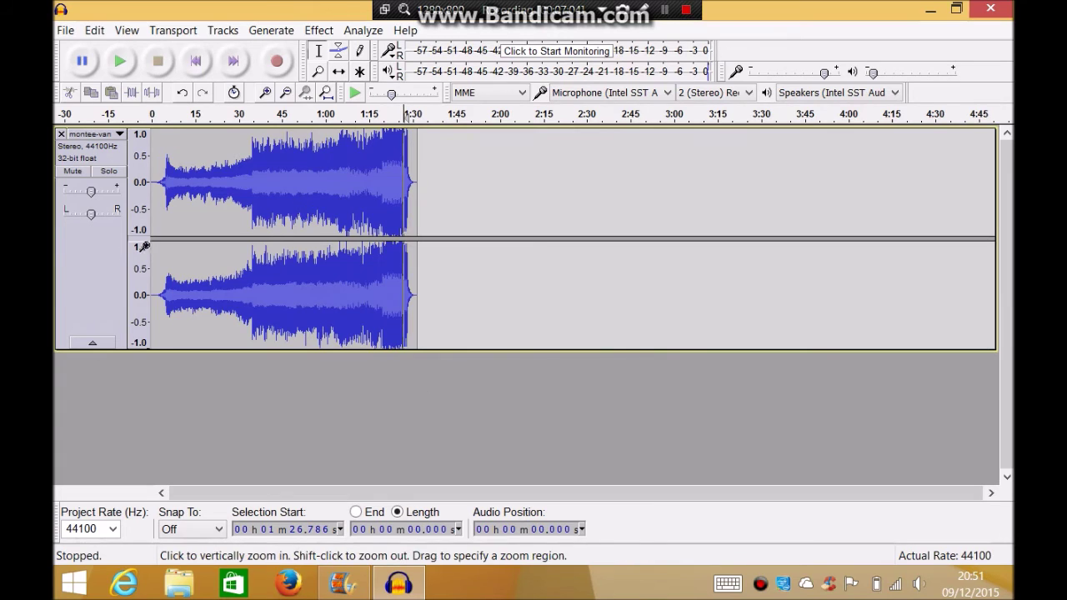
# Delete the audio from the start to about 1:12 and play the result.
pyautogui.hotkey('ctrl', 'a')
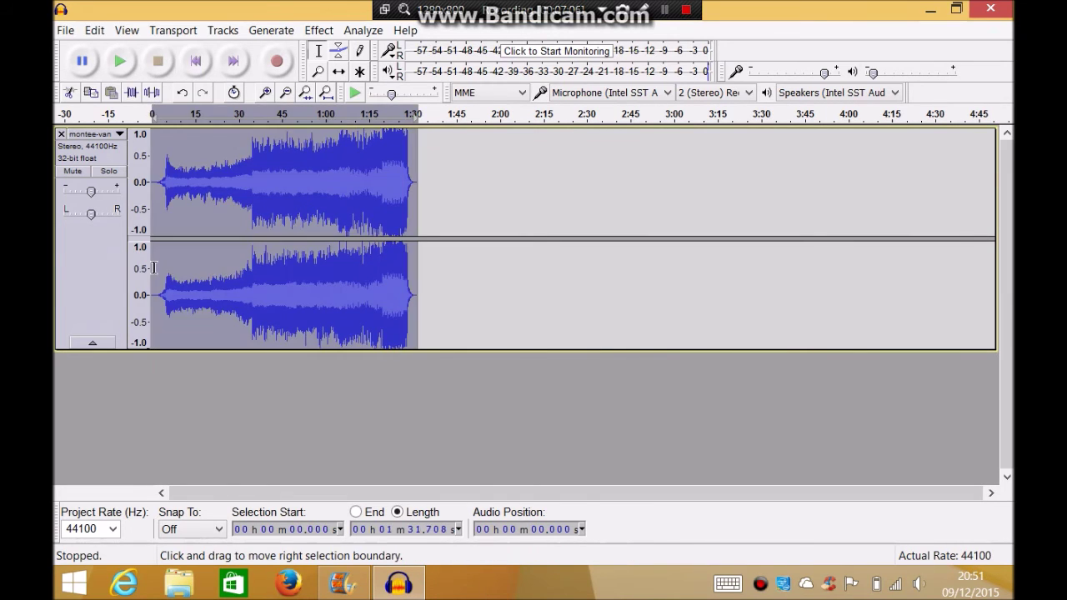
pyautogui.click(291, 392)
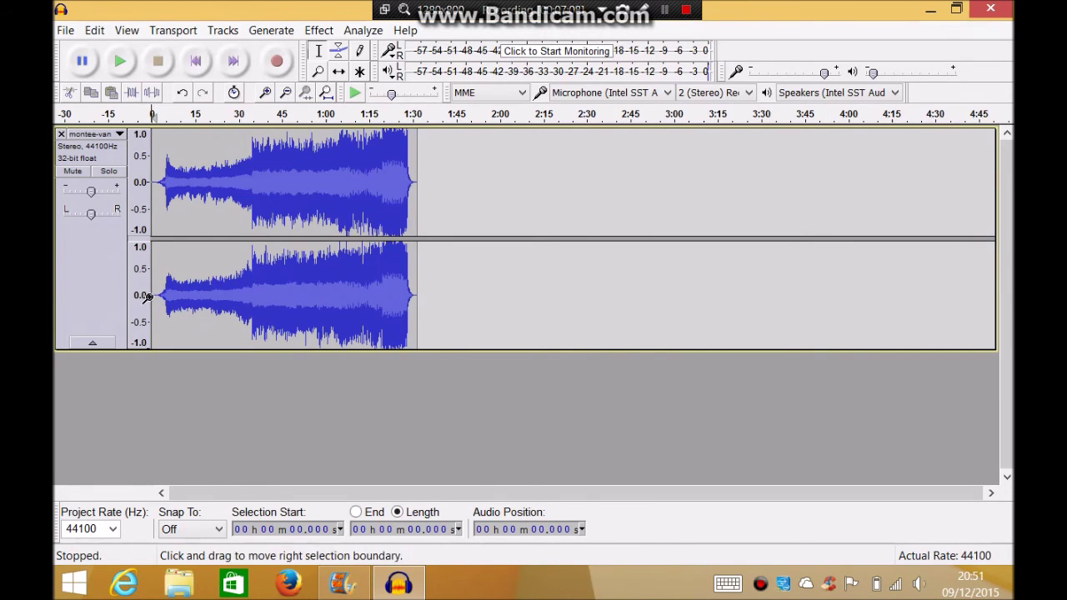
pyautogui.moveTo(154, 302); pyautogui.dragTo(358, 318)
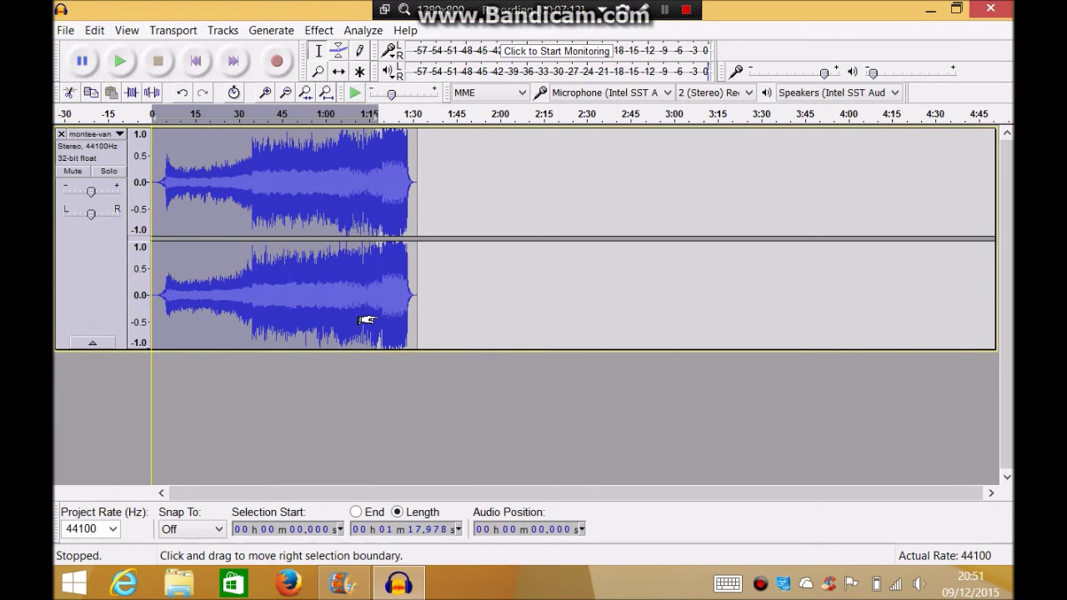
pyautogui.press('Delete')
pyautogui.click(121, 63)
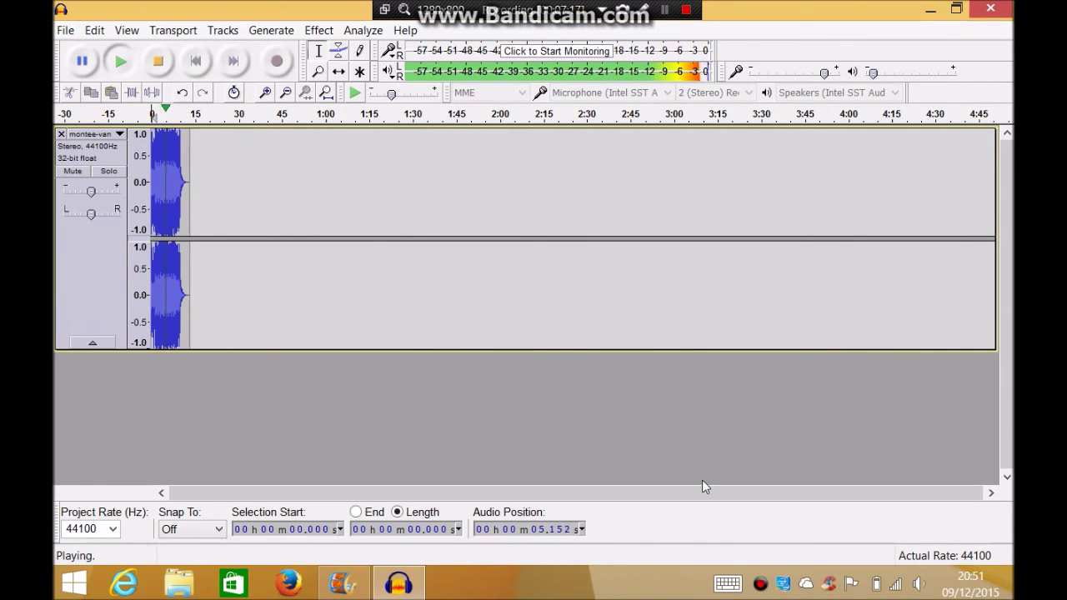
# Audition the clip from 7.254 s, then select the portion starting at 20.466 s to keep.
pyautogui.click(95, 30)
pyautogui.click(454, 398)
pyautogui.click(172, 275)
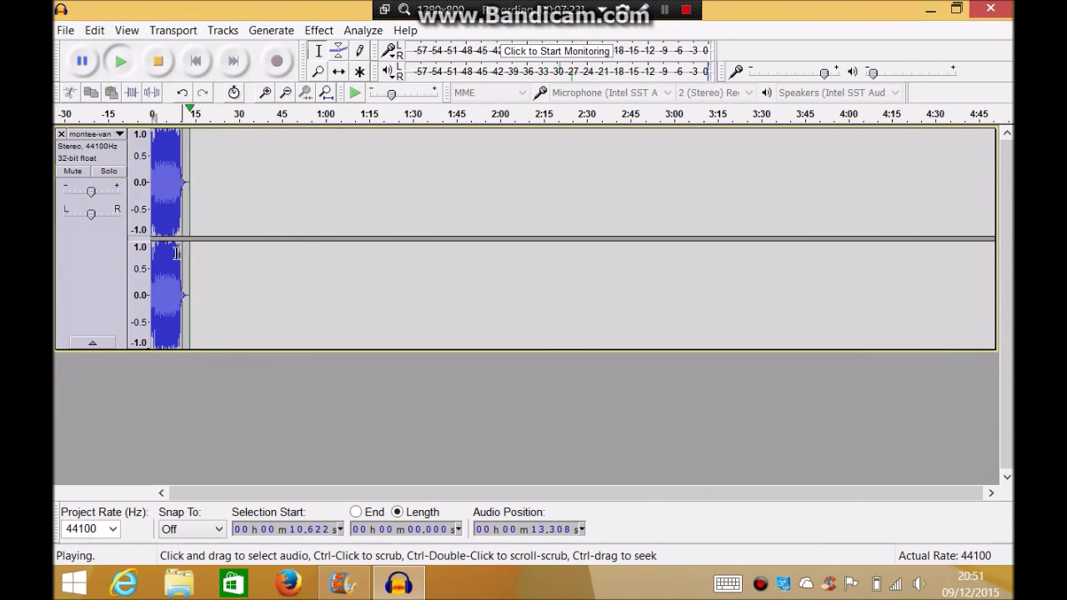
pyautogui.click(120, 61)
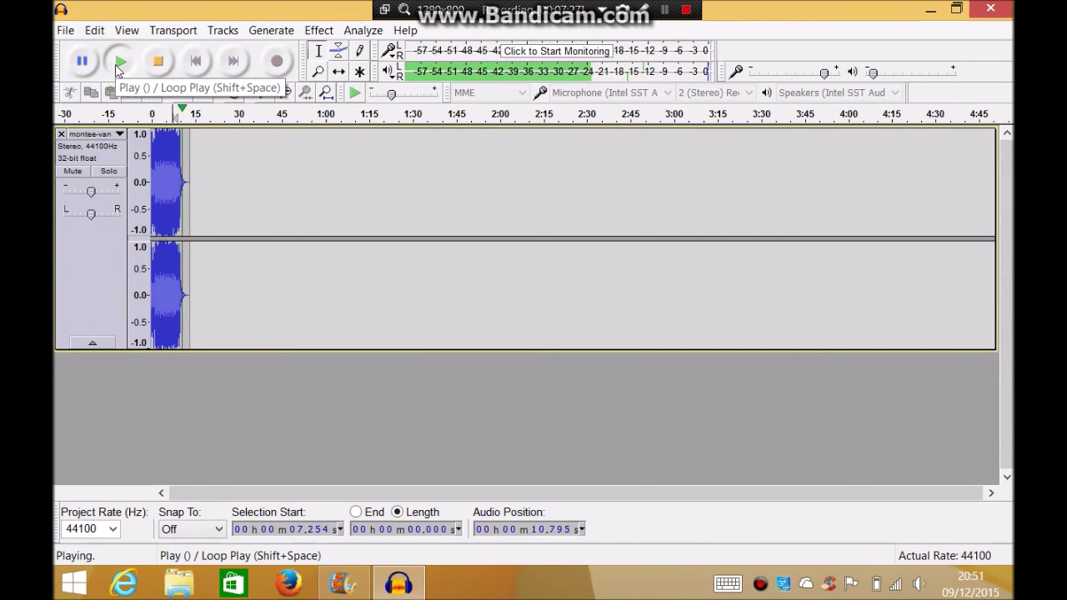
pyautogui.click(119, 62)
pyautogui.click(158, 61)
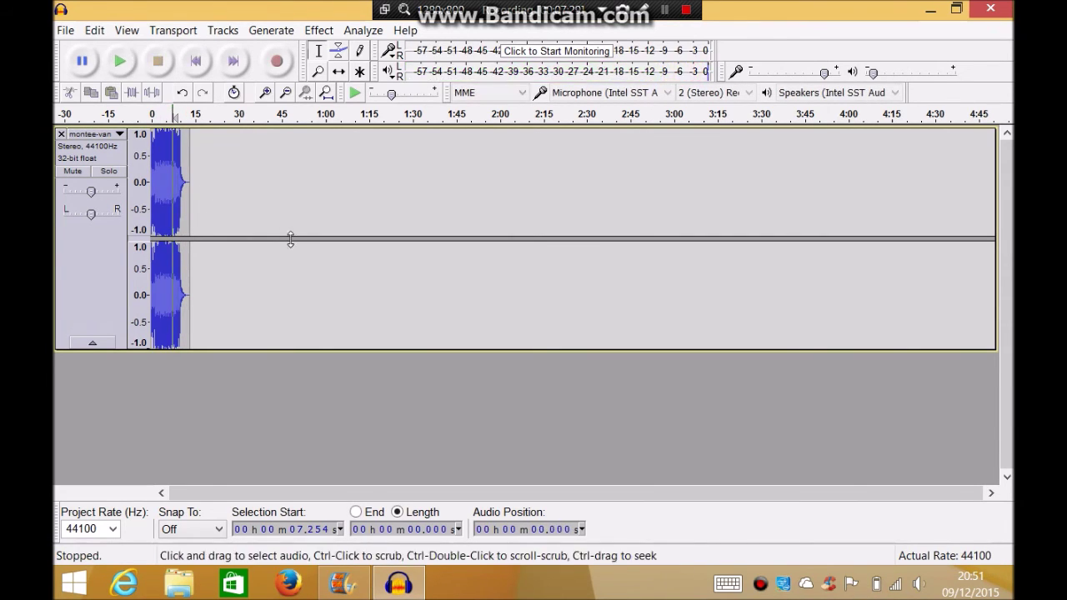
pyautogui.click(285, 238)
pyautogui.moveTo(211, 271); pyautogui.dragTo(278, 250)
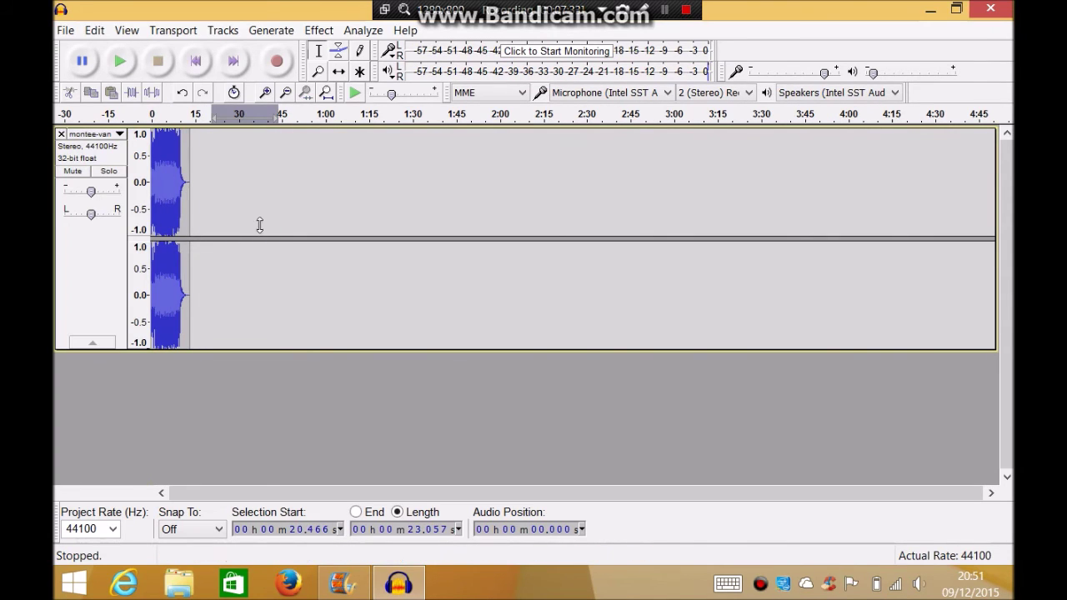
# Export the audio as an MP3 file named 'intro', accepting the default metadata.
pyautogui.click(66, 30)
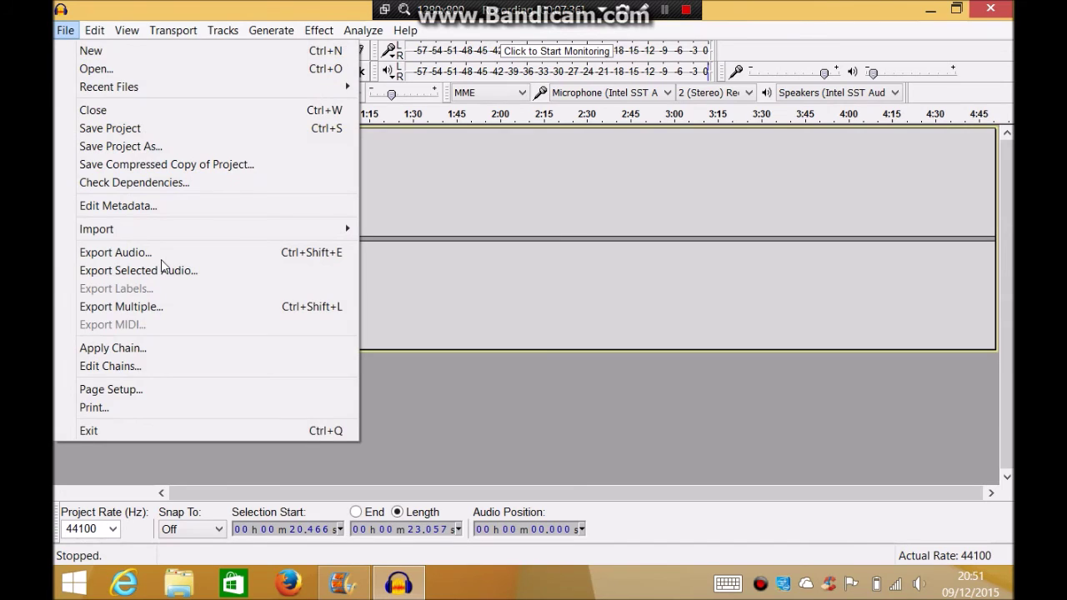
pyautogui.click(158, 253)
pyautogui.click(417, 385)
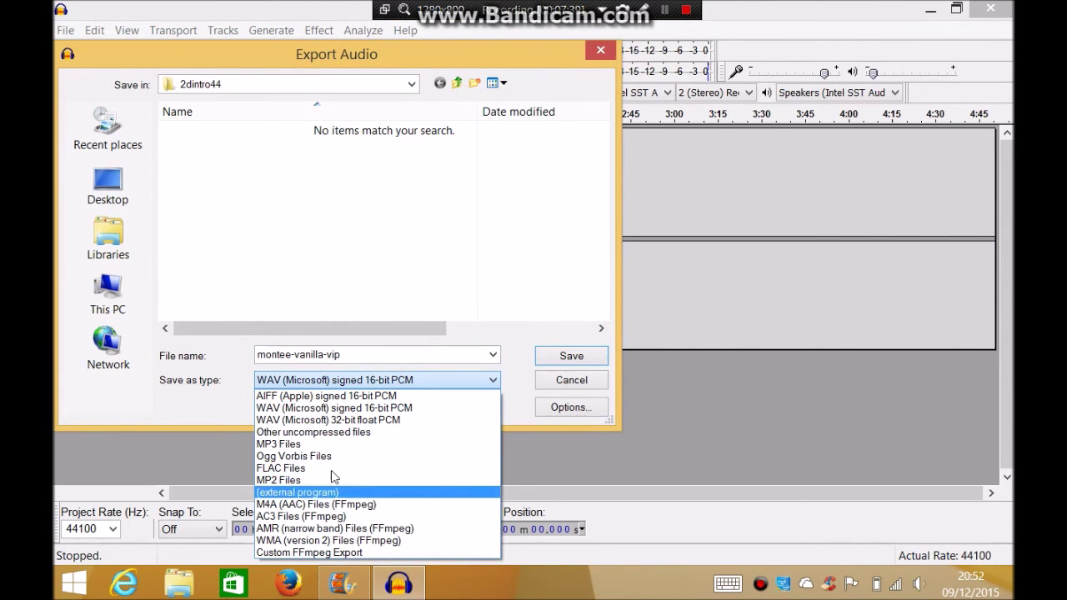
pyautogui.click(324, 443)
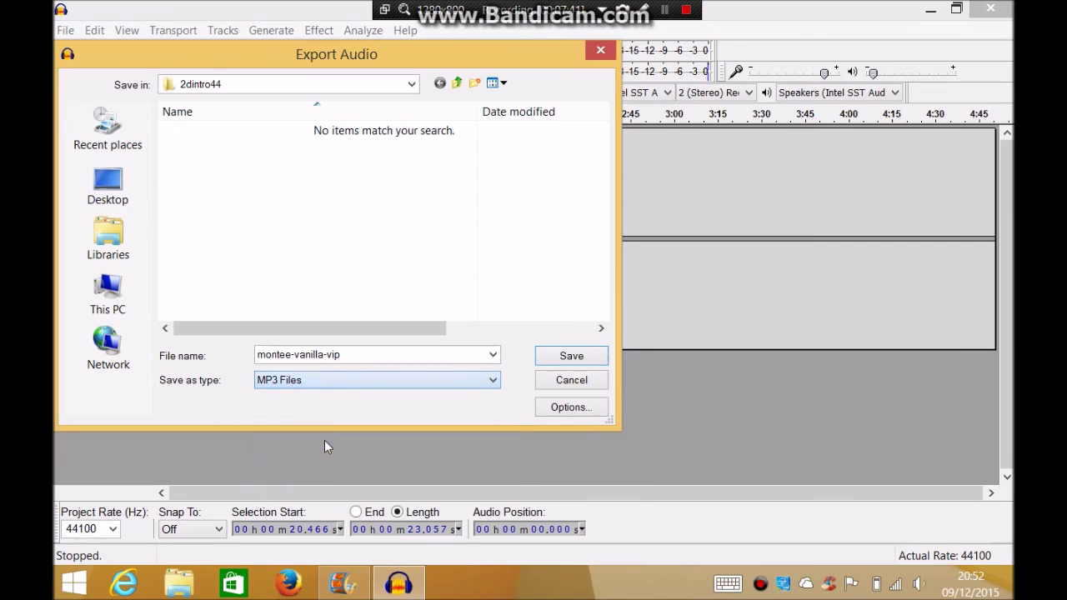
pyautogui.doubleClick(367, 359)
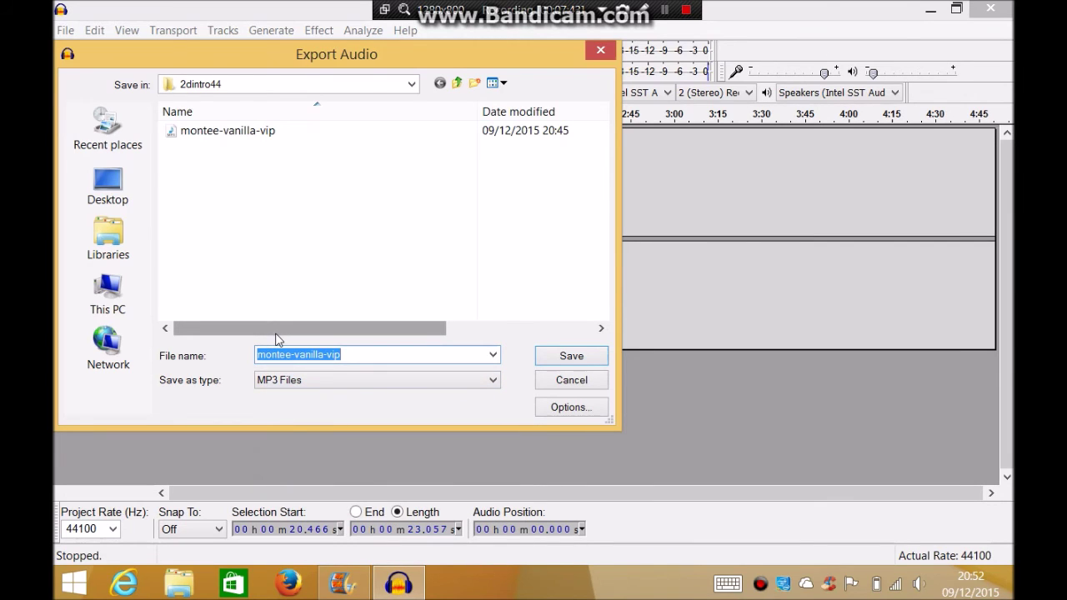
pyautogui.write('intro')
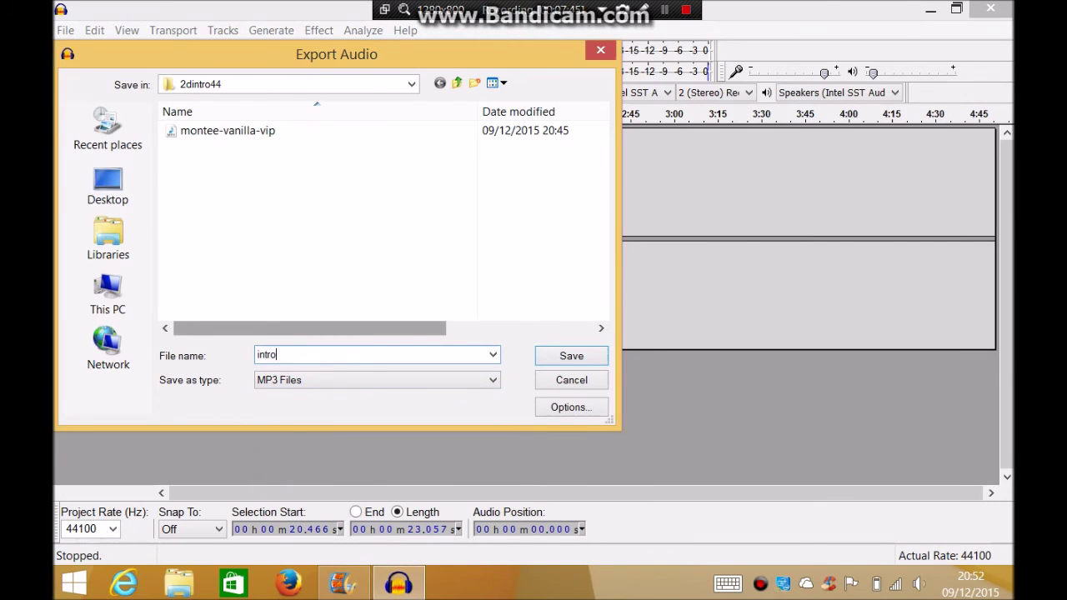
pyautogui.click(548, 358)
pyautogui.click(626, 420)
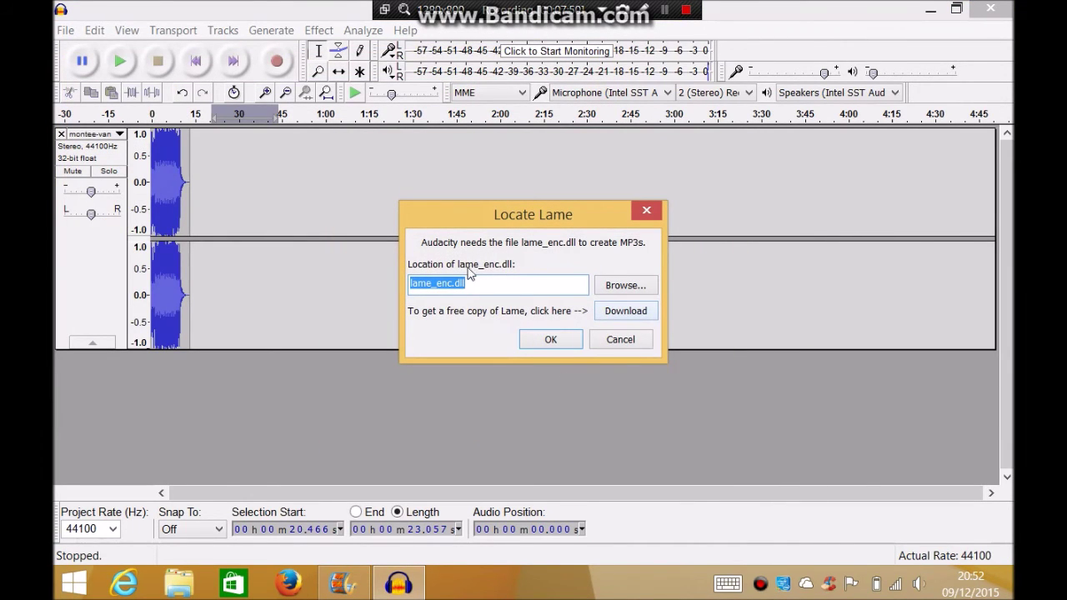
# Choose Download in the Locate Lame prompt to open the LAME installation guide.
pyautogui.click(634, 314)
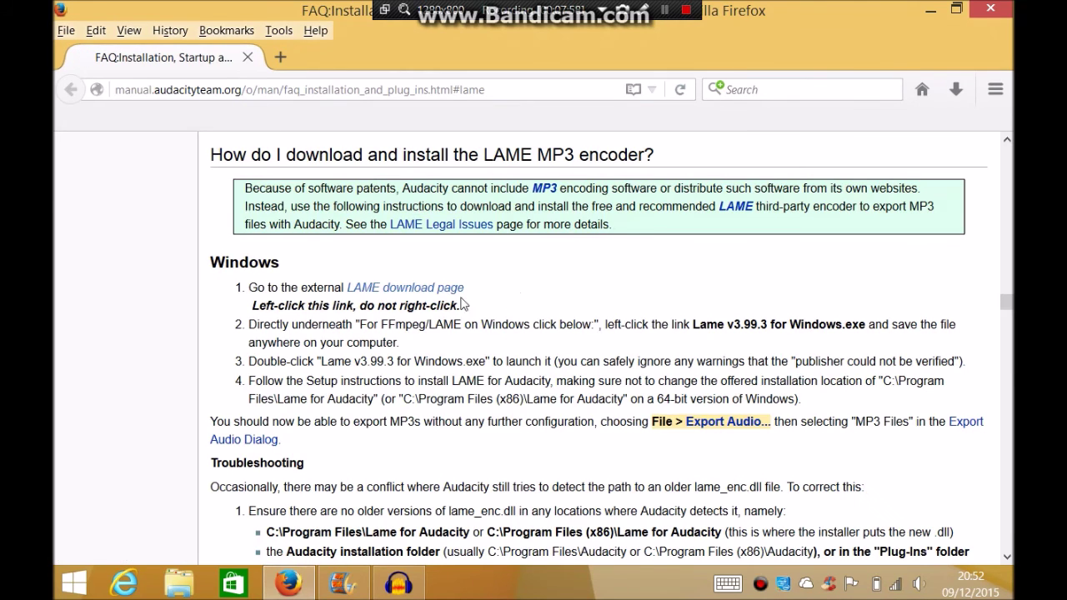
# Download Lame_v3.99.3_for_Windows.exe from the external LAME download page.
pyautogui.click(429, 288)
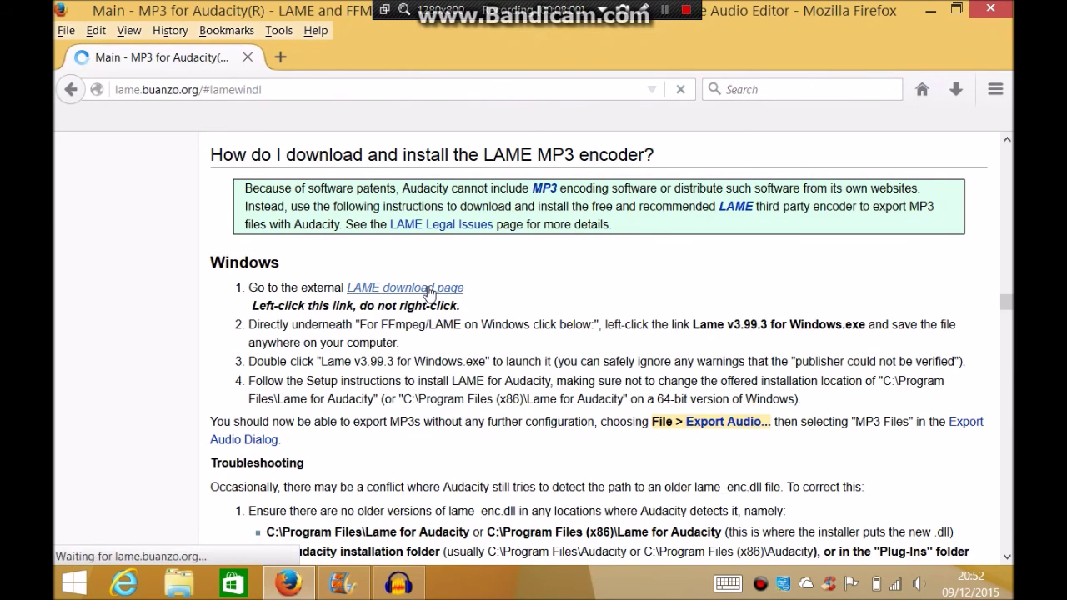
pyautogui.scroll(-2, 317, 476)
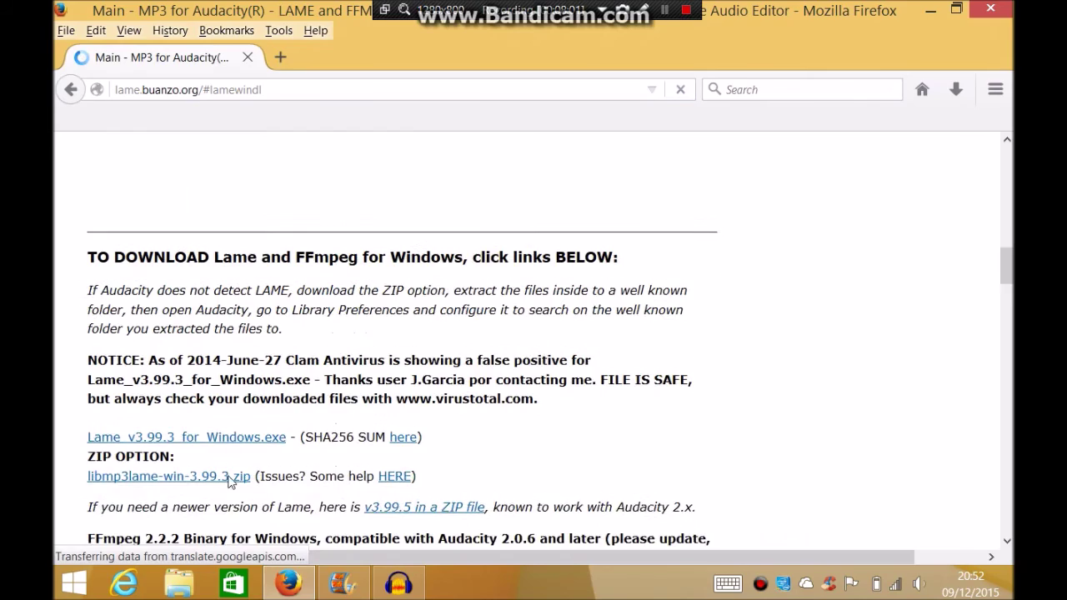
pyautogui.click(223, 379)
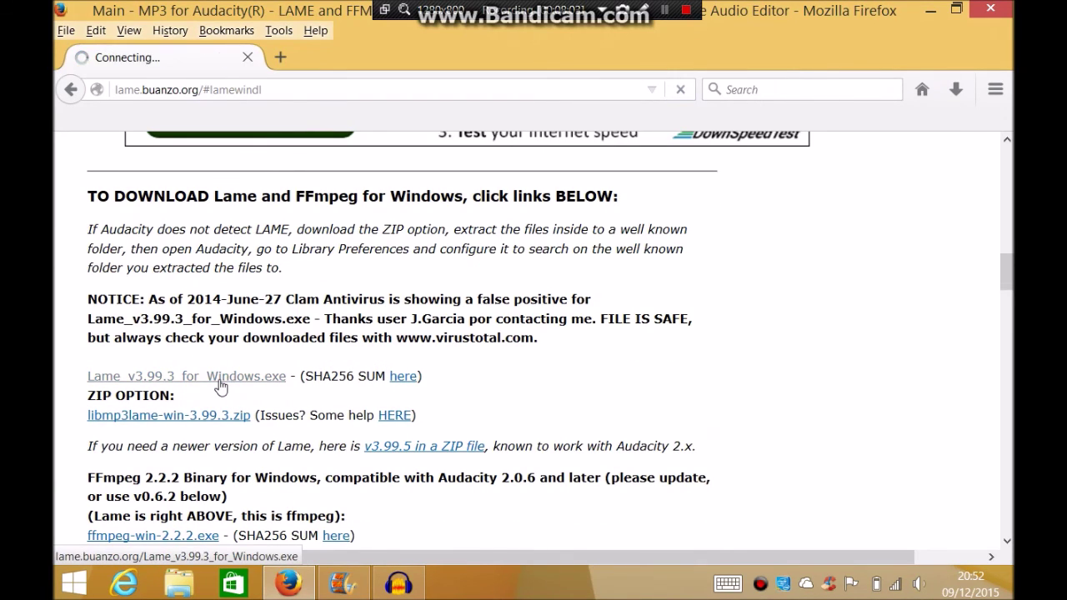
pyautogui.click(605, 276)
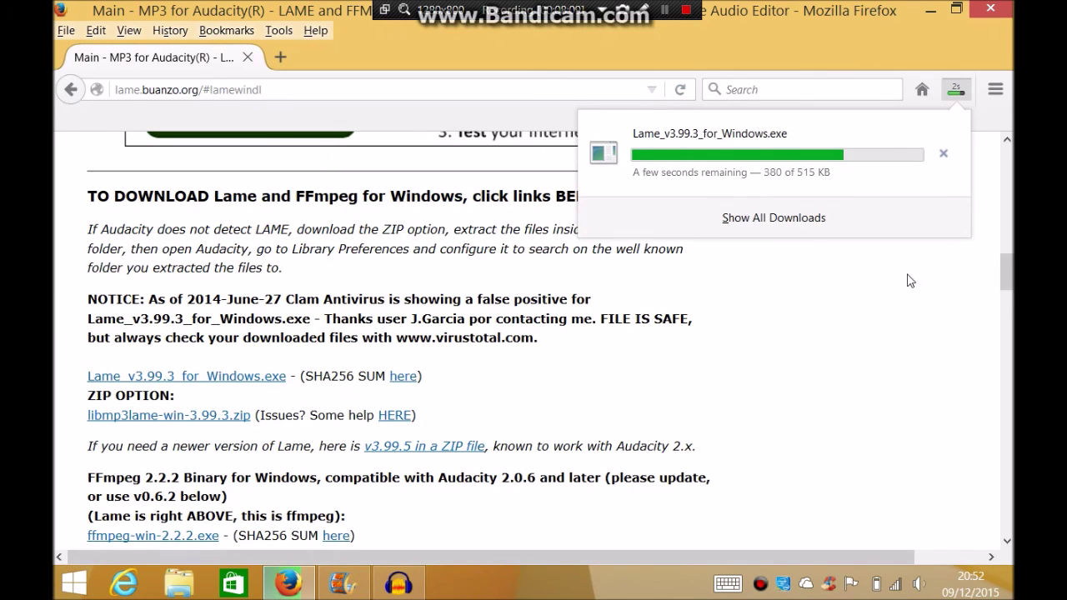
# Run the LAME installer into the default Lame For Audacity folder and finish setup.
pyautogui.click(737, 161)
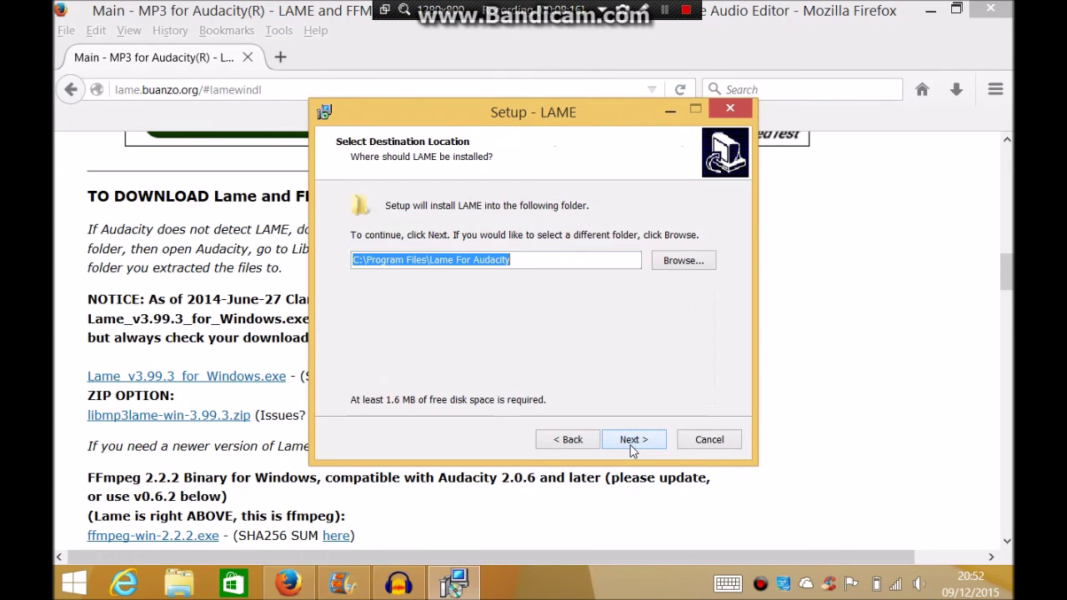
pyautogui.click(631, 444)
pyautogui.click(629, 445)
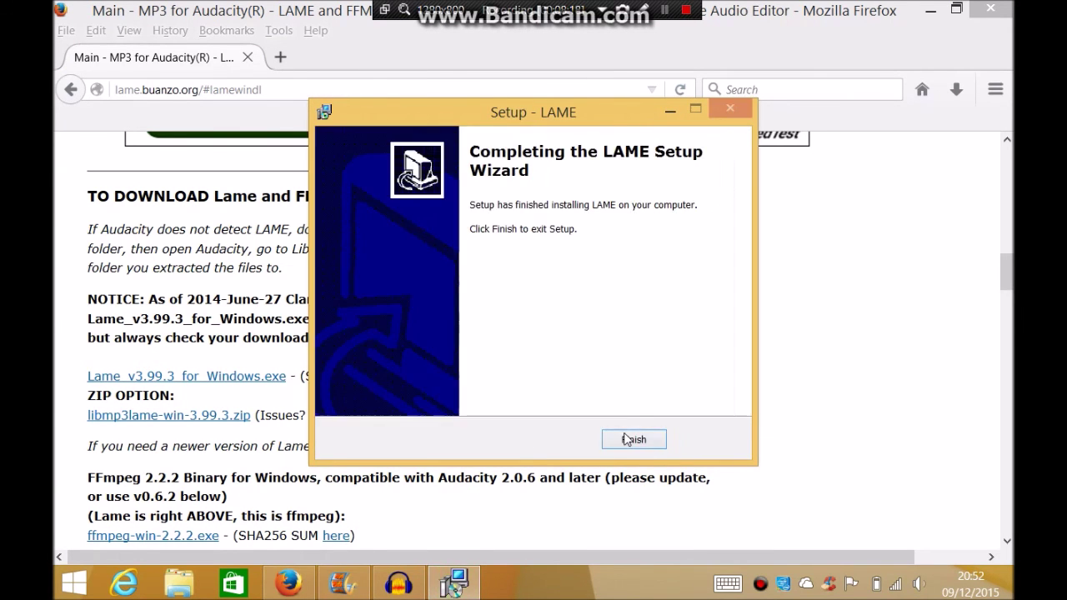
pyautogui.click(634, 439)
# Return to Audacity and dismiss the LAME location prompt and library error.
pyautogui.hotkey('alt', 'Tab')
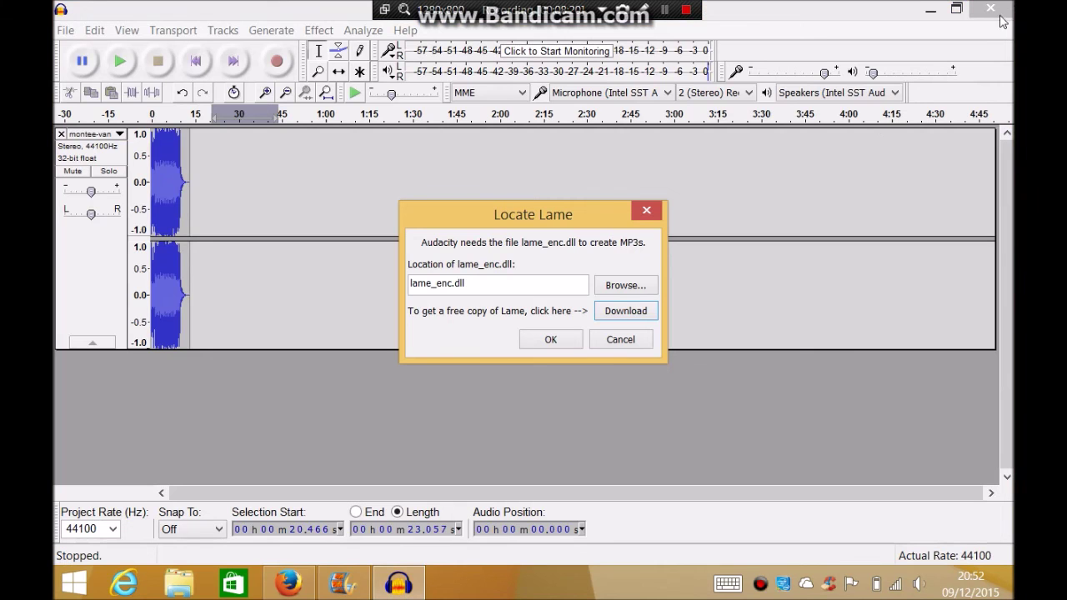
pyautogui.click(550, 342)
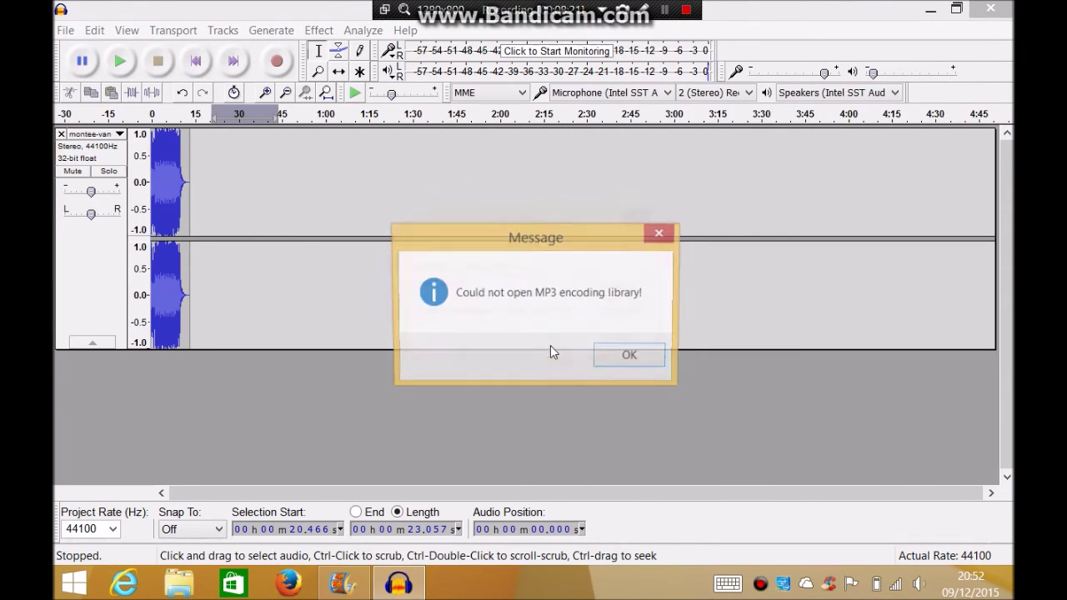
pyautogui.click(626, 356)
# Export the audio as MP3 montee-vanilla-vip1, then close Audacity without saving the project.
pyautogui.click(65, 30)
pyautogui.click(115, 252)
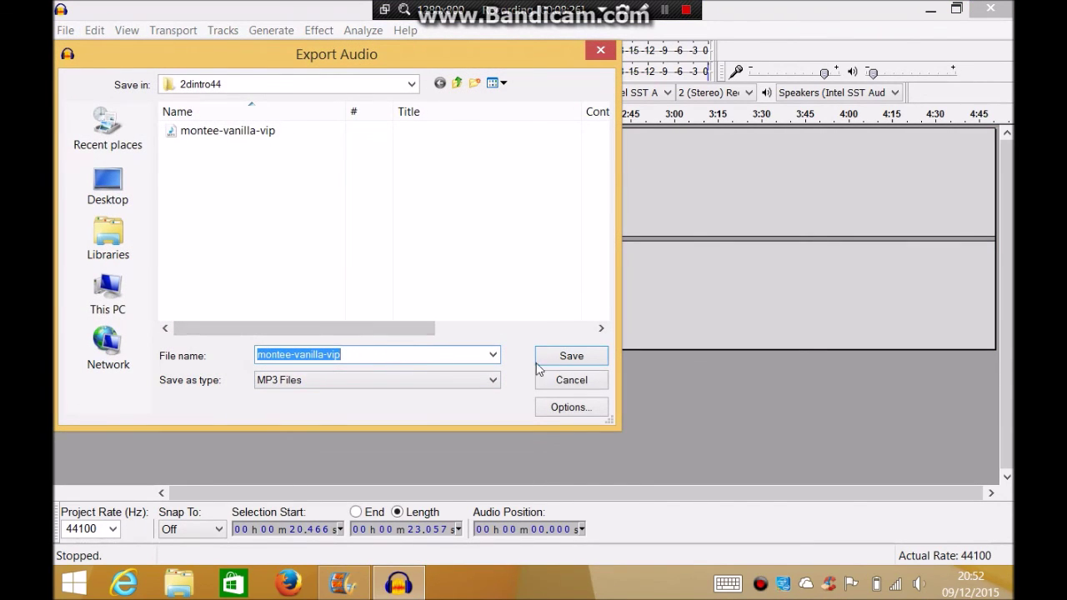
pyautogui.click(416, 353)
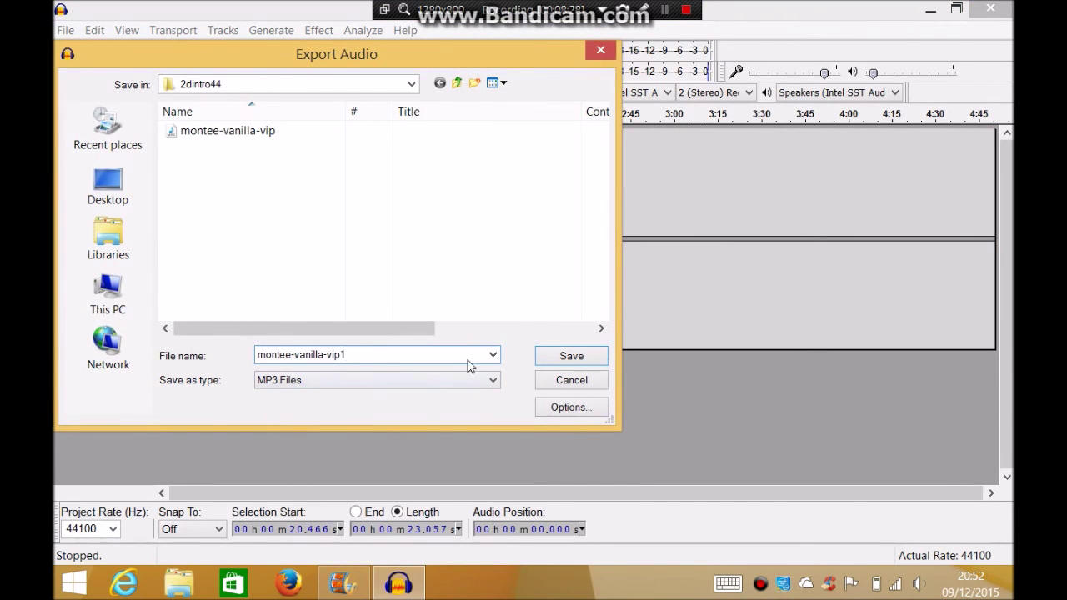
pyautogui.click(573, 355)
pyautogui.click(616, 411)
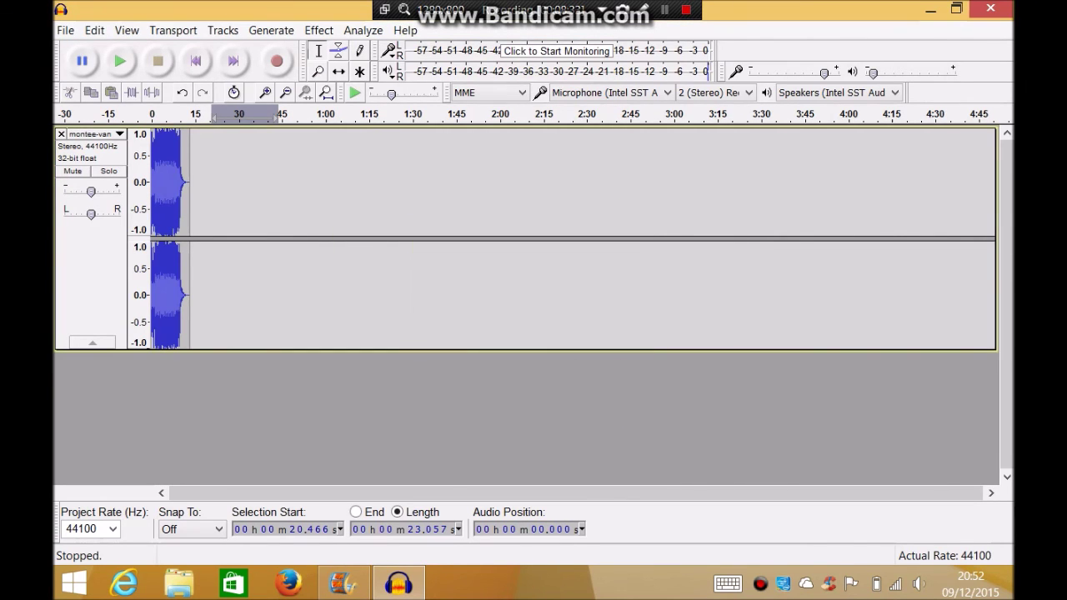
pyautogui.click(1000, 7)
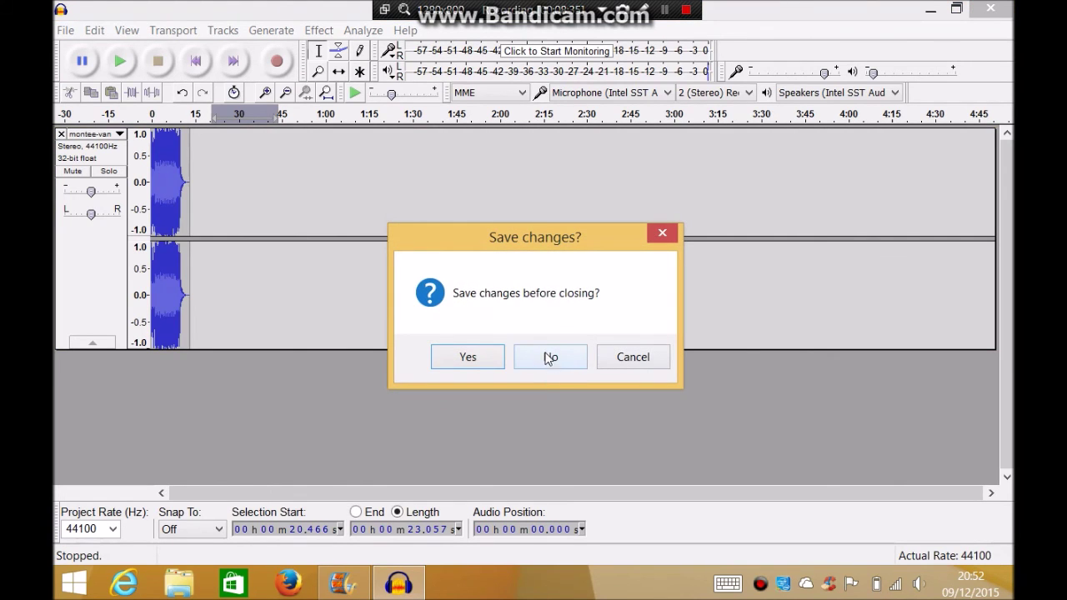
pyautogui.click(550, 356)
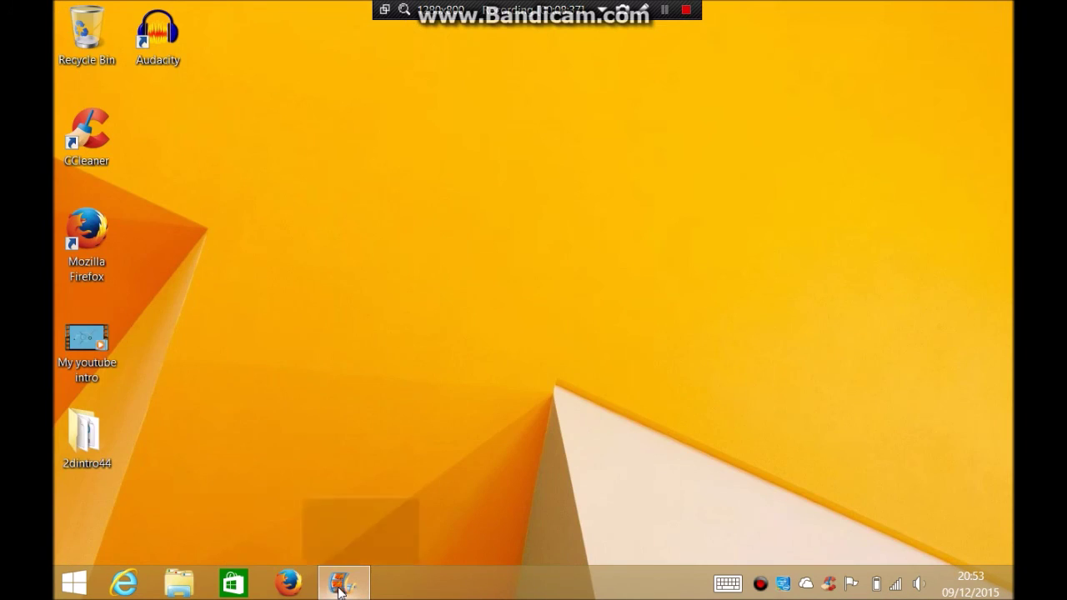
# Add montee-vanilla-vip1 from the Desktop's 2dintro44 folder as the intro's music and preview it.
pyautogui.click(342, 583)
pyautogui.moveTo(501, 203); pyautogui.dragTo(411, 238)
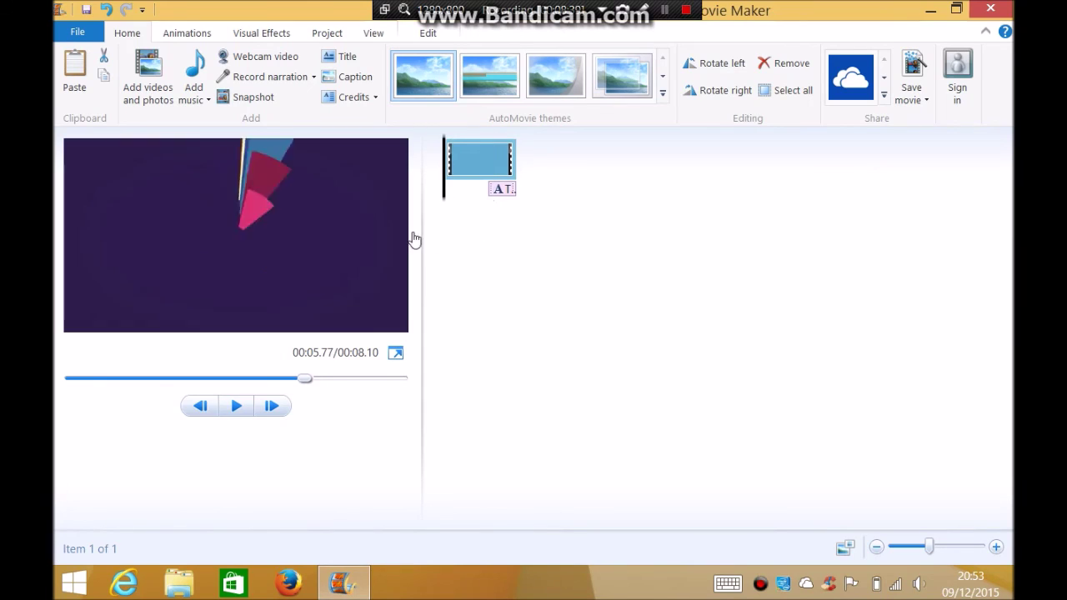
pyautogui.click(194, 74)
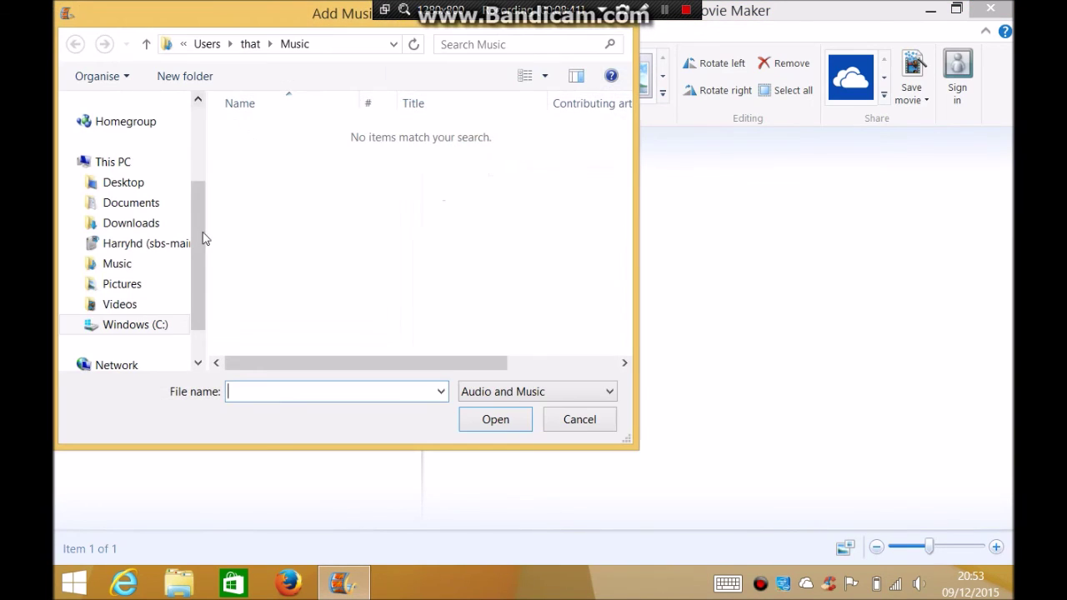
pyautogui.click(142, 204)
pyautogui.click(159, 182)
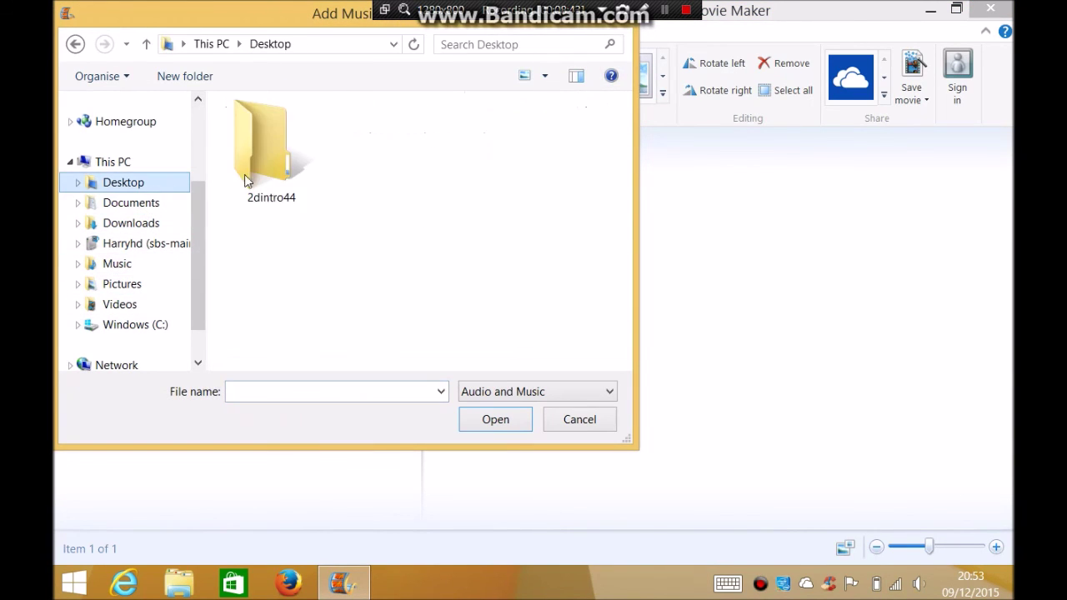
pyautogui.doubleClick(263, 166)
pyautogui.doubleClick(340, 158)
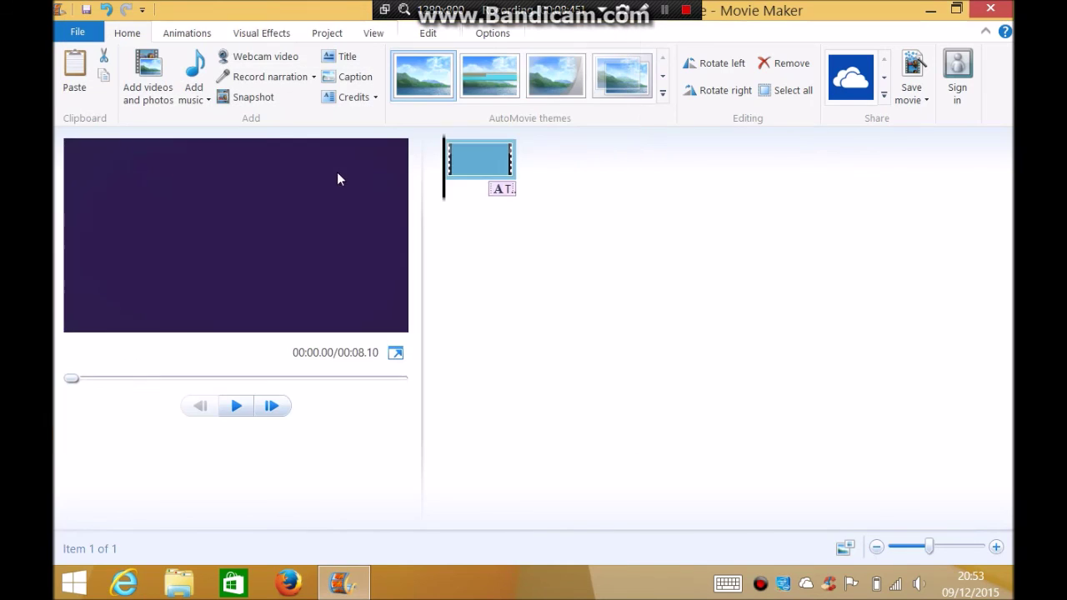
pyautogui.click(237, 407)
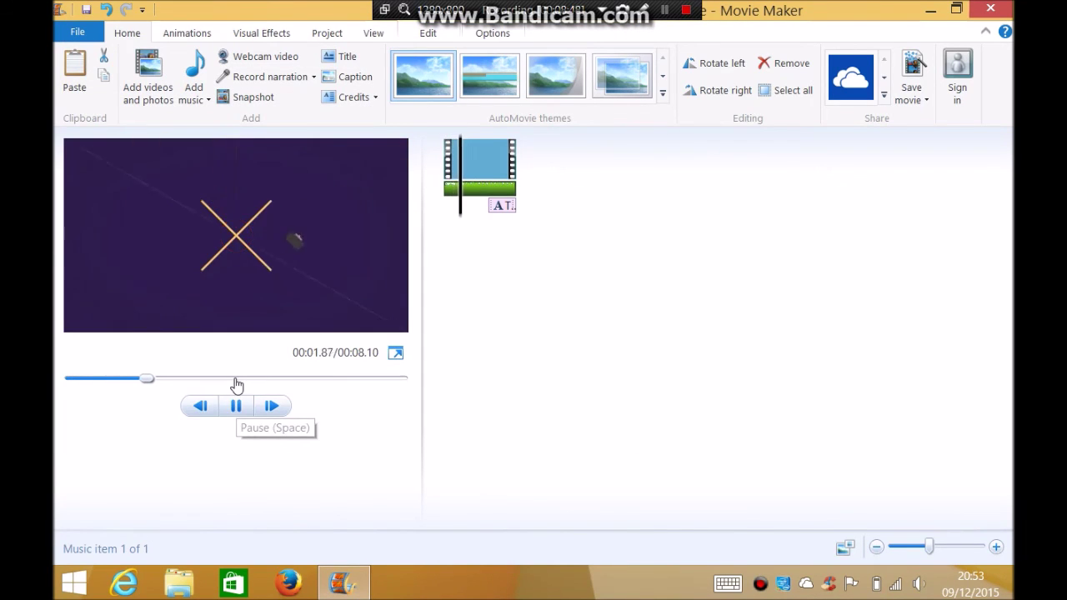